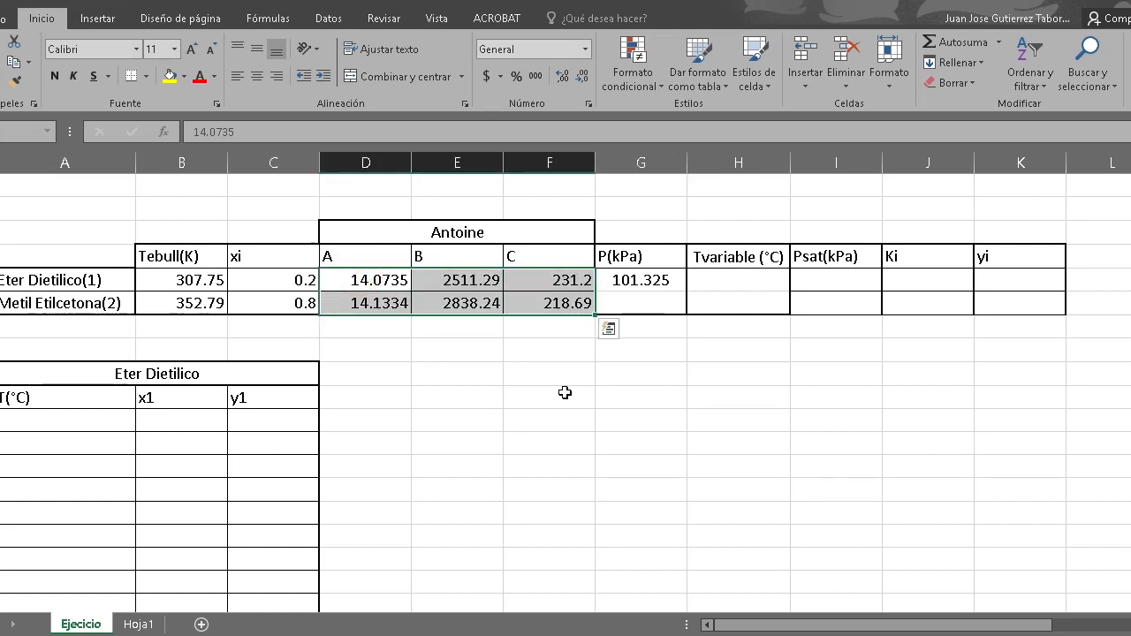
# Step: Review the boiling temperatures, the two component names, the empty Psat cell and the Antoine equation above the table
pyautogui.moveTo(212, 279); pyautogui.dragTo(218, 303)
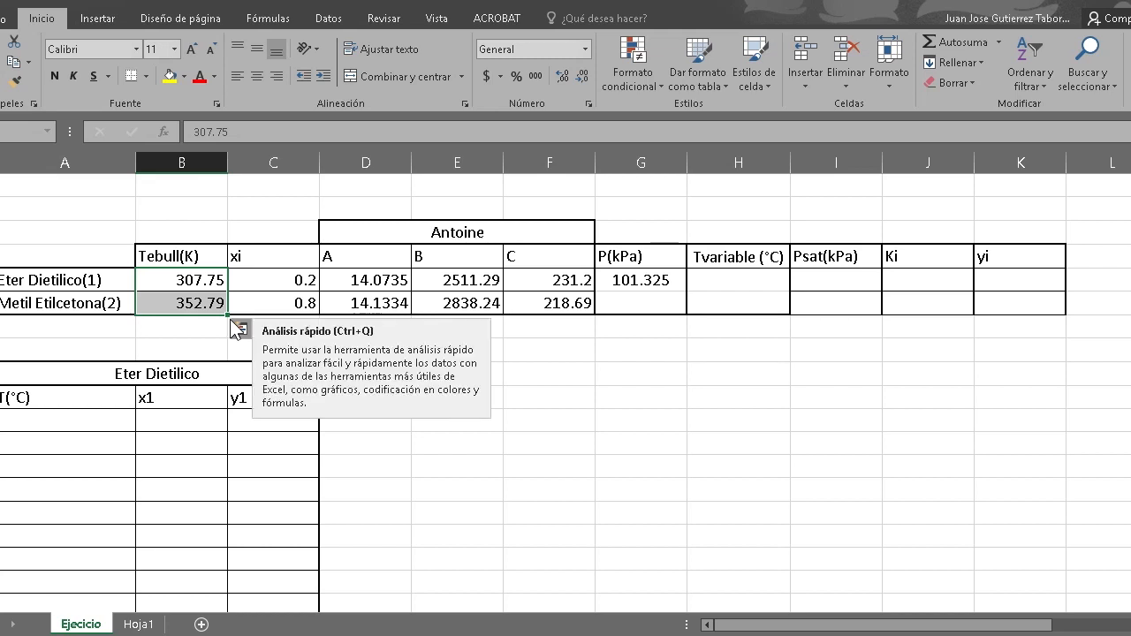
pyautogui.click(110, 280)
pyautogui.click(112, 298)
pyautogui.click(111, 280)
pyautogui.click(125, 305)
pyautogui.click(117, 281)
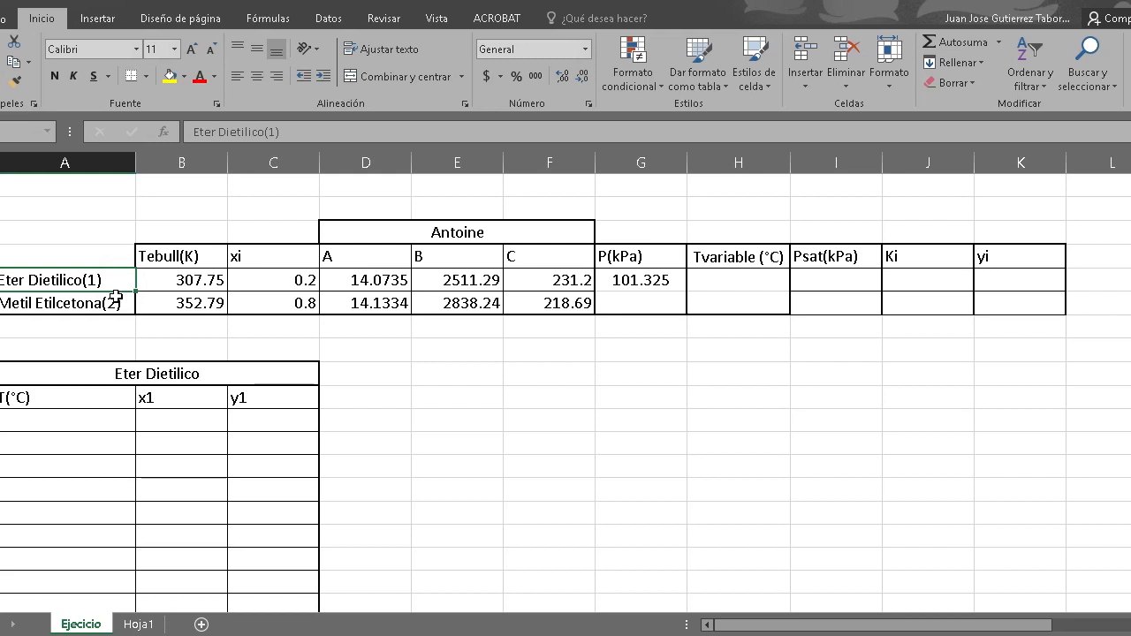
pyautogui.click(128, 301)
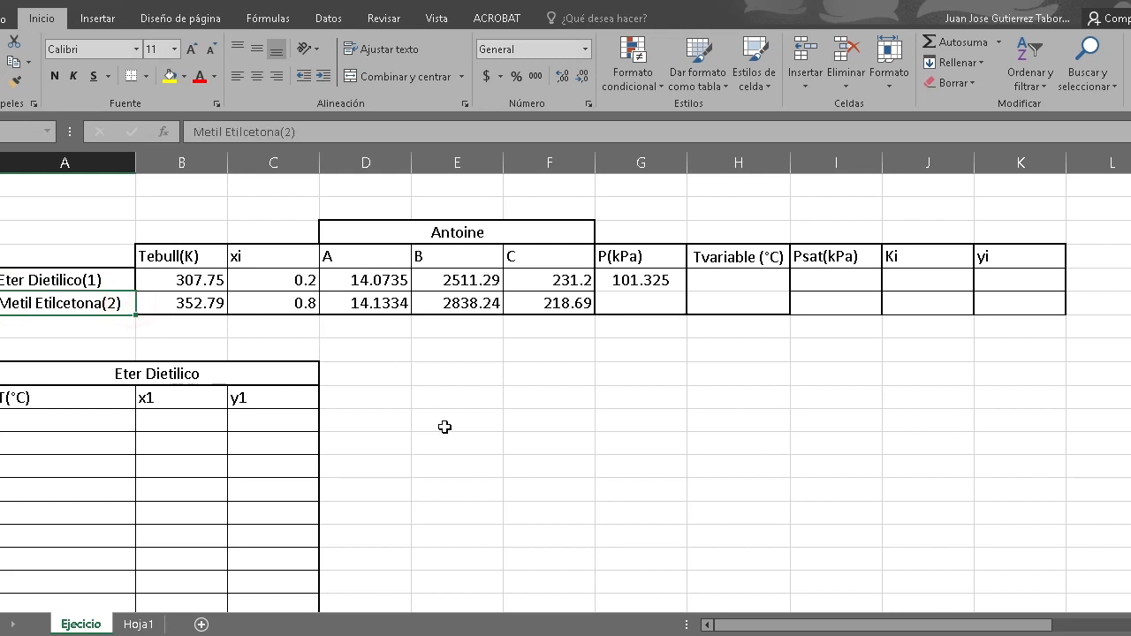
pyautogui.click(804, 465)
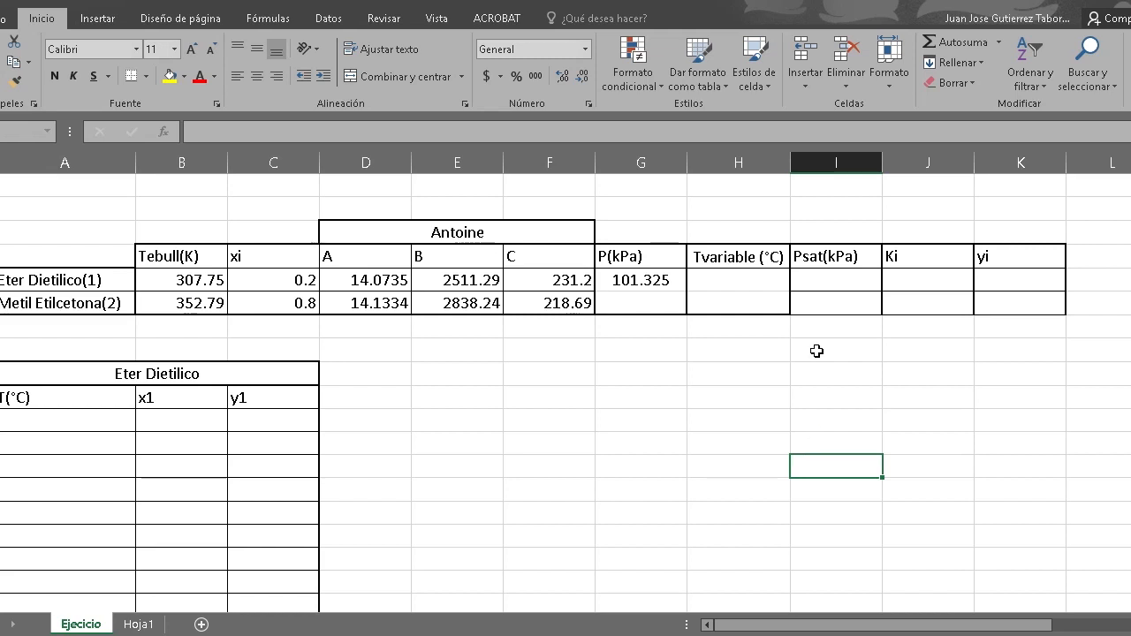
pyautogui.click(830, 280)
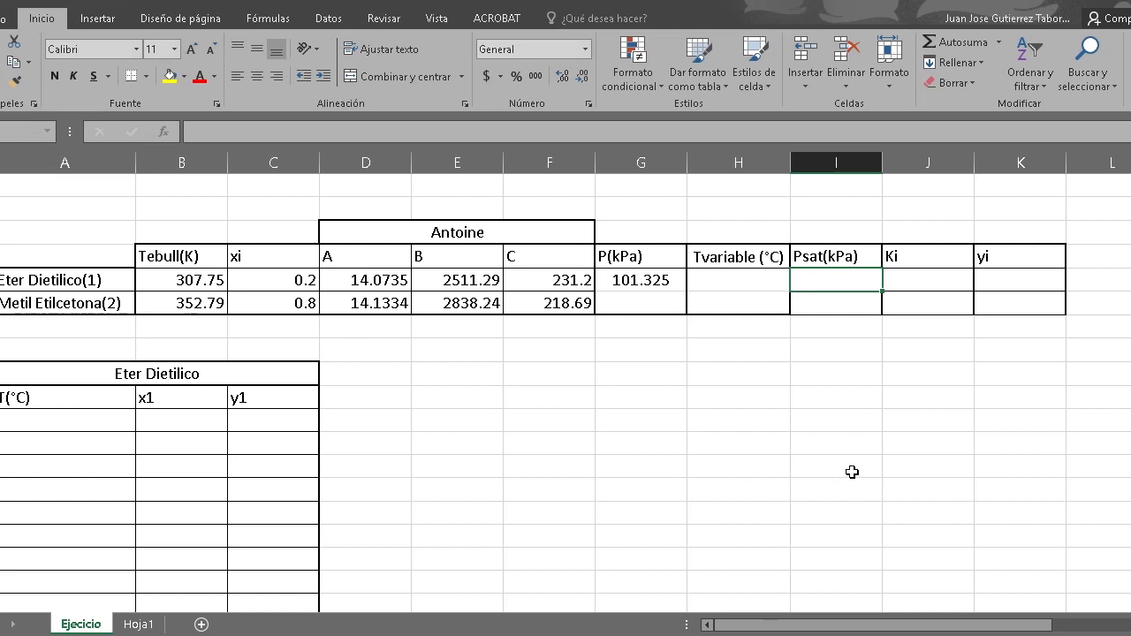
pyautogui.scroll(2, 852, 472)
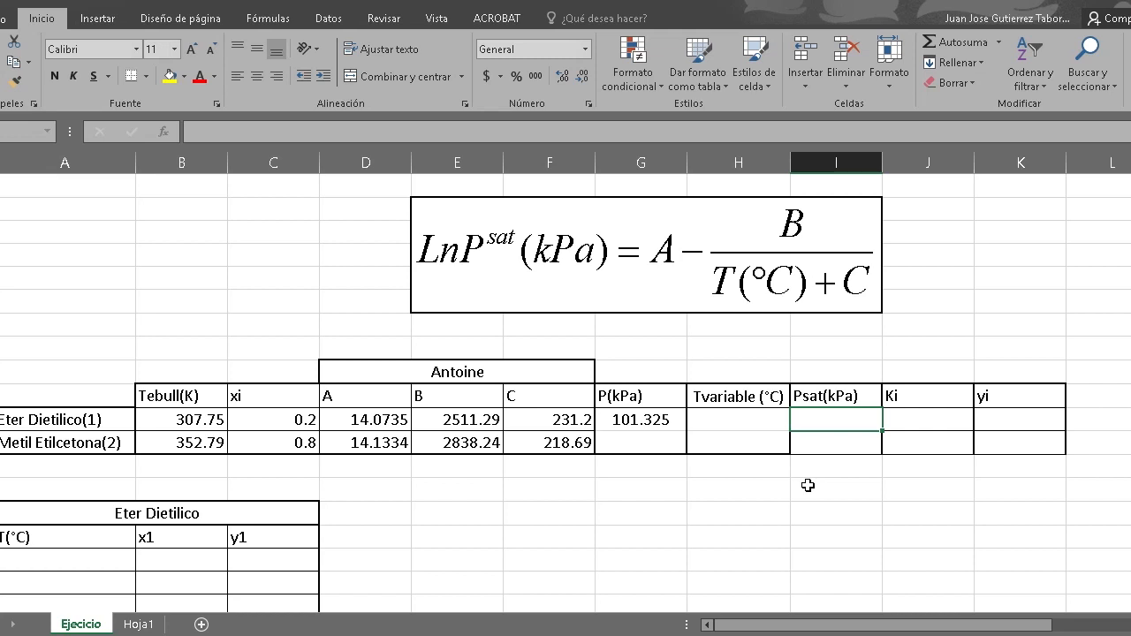
# Step: Calculate the initial Tvariable (°C) in H11 as the mean boiling temperature converted from kelvin, using =PROMEDIO(B11:B12)-273.15
pyautogui.click(752, 422)
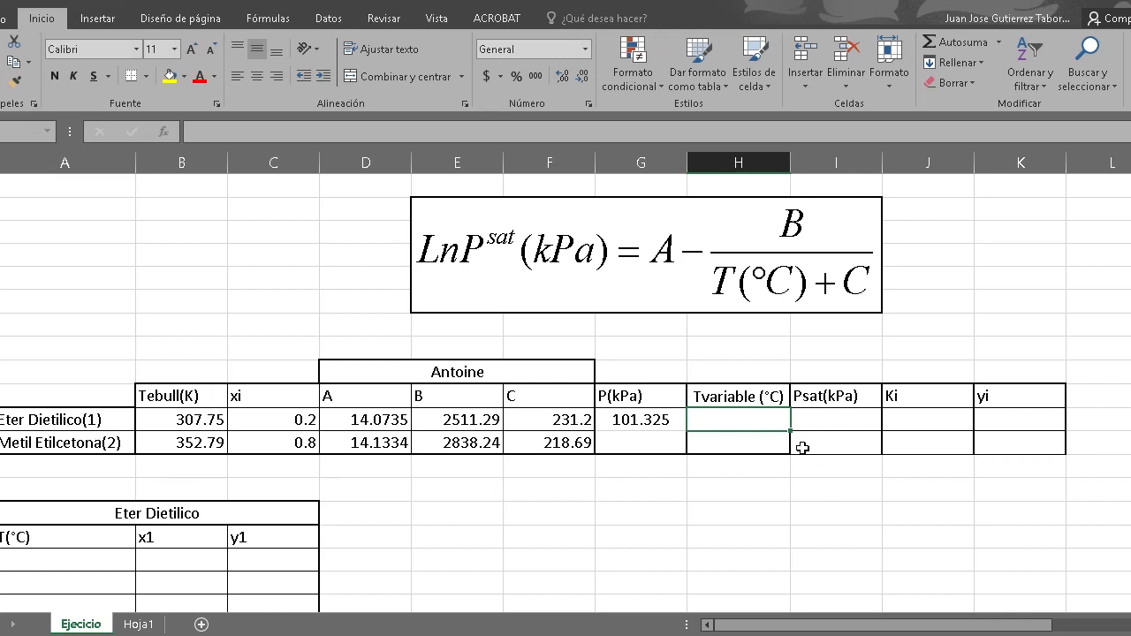
pyautogui.write('=P')
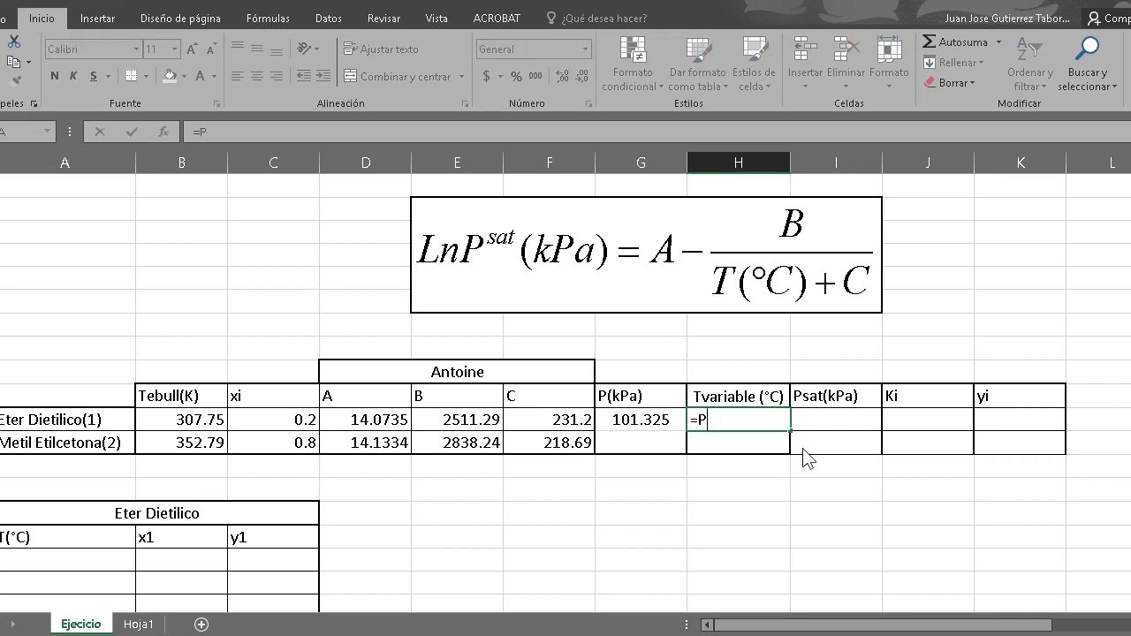
pyautogui.write('rome')
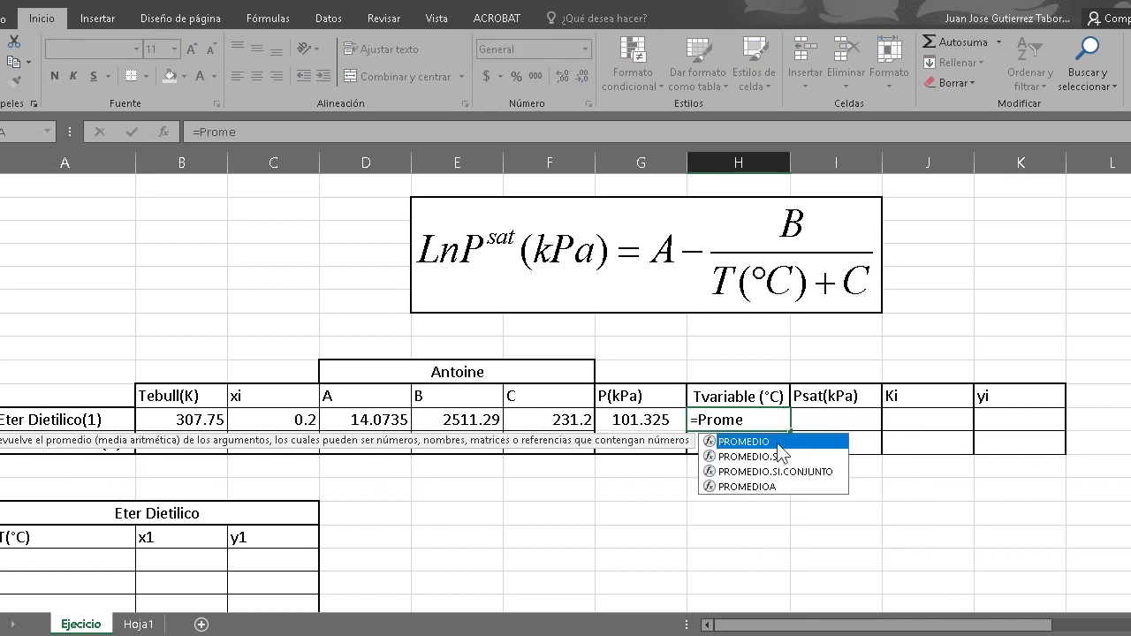
pyautogui.doubleClick(776, 442)
pyautogui.moveTo(199, 415); pyautogui.dragTo(194, 435)
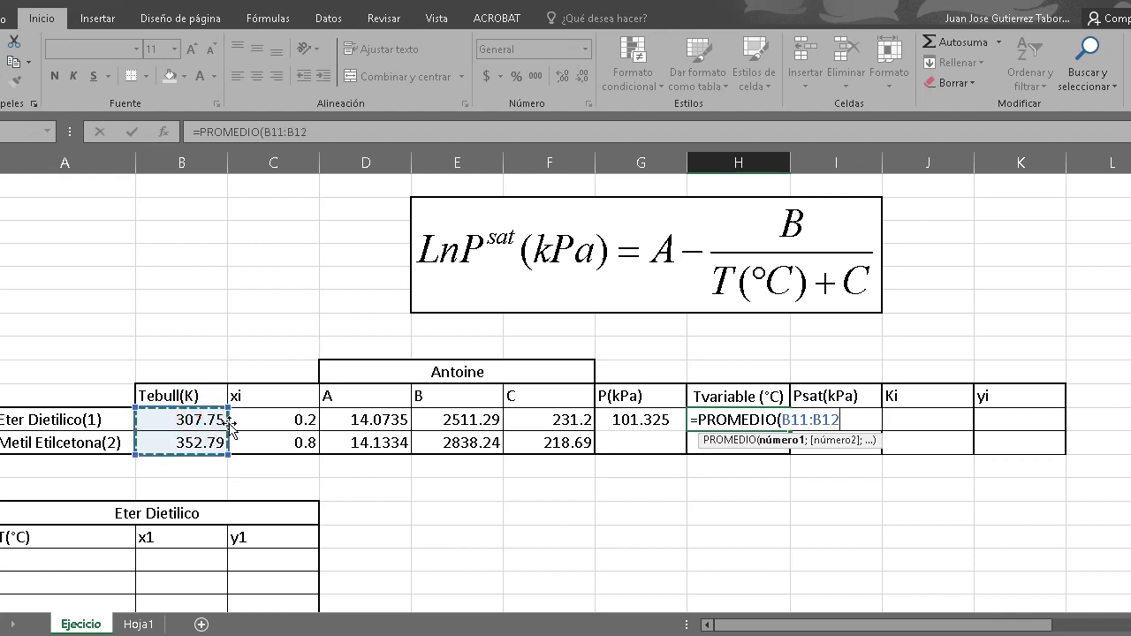
pyautogui.write(')')
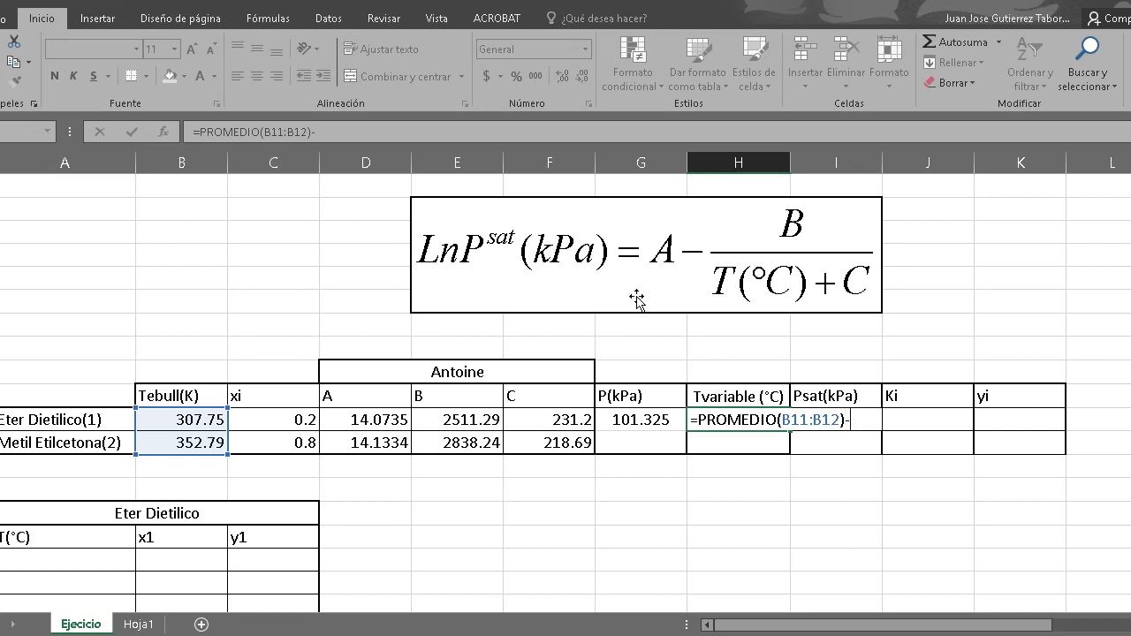
pyautogui.write('-273.15')
pyautogui.press('Return')
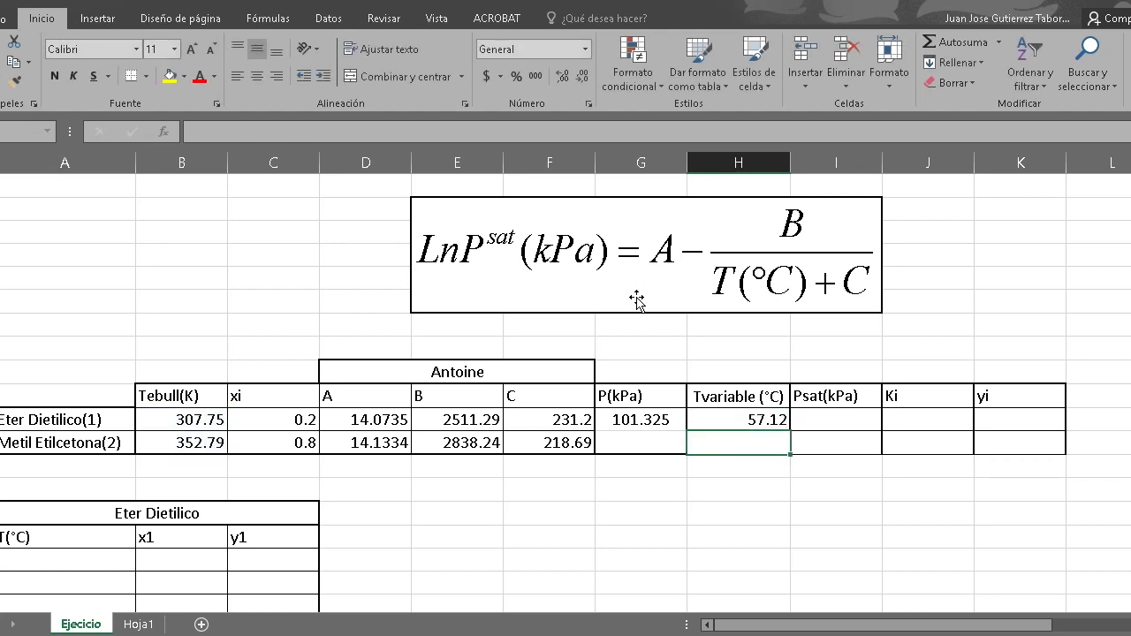
pyautogui.click(741, 418)
pyautogui.rightClick(751, 447)
pyautogui.click(707, 446)
pyautogui.click(734, 424)
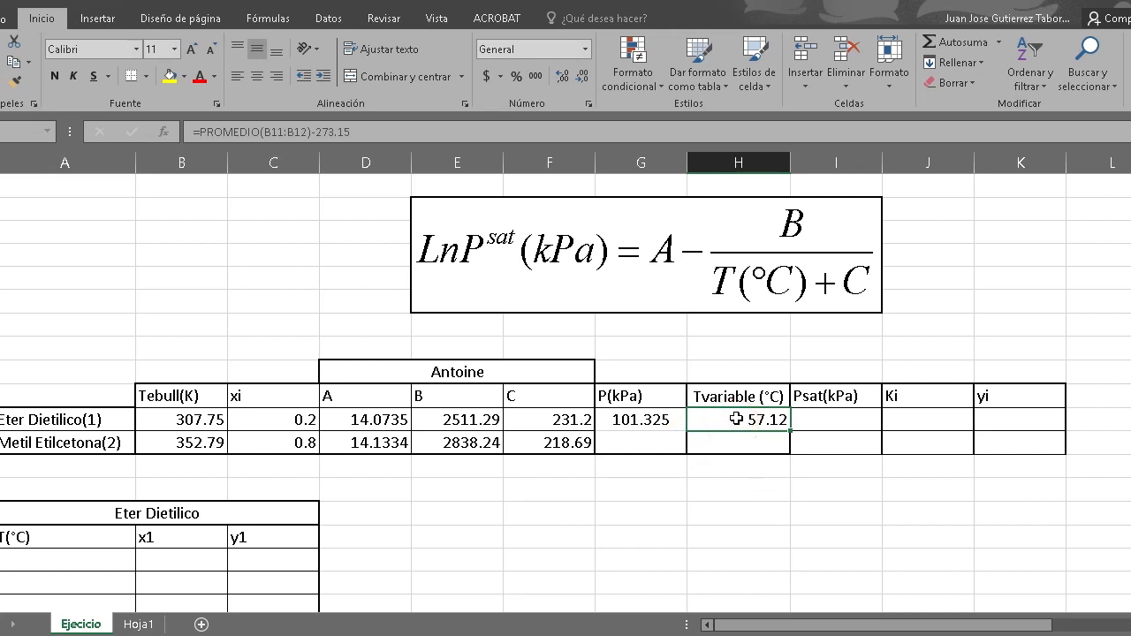
# Step: Calculate Psat (kPa) for Eter Dietilico in I11 from the Antoine equation, using =EXP(D11-(E11/($H$11+F11)))
pyautogui.click(849, 419)
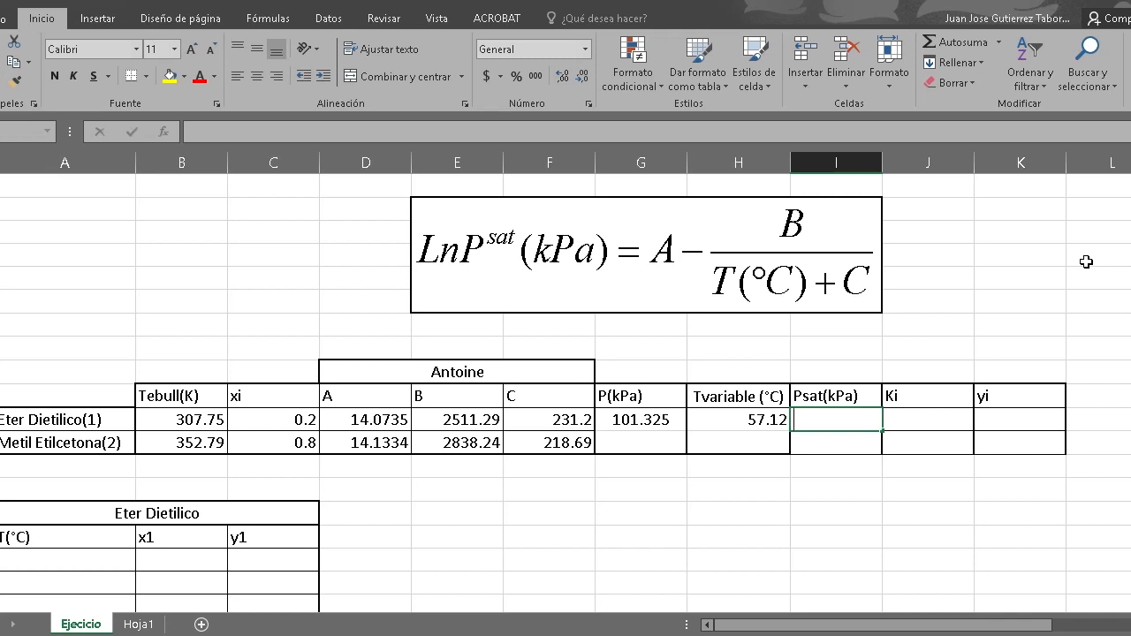
pyautogui.write('=EXP')
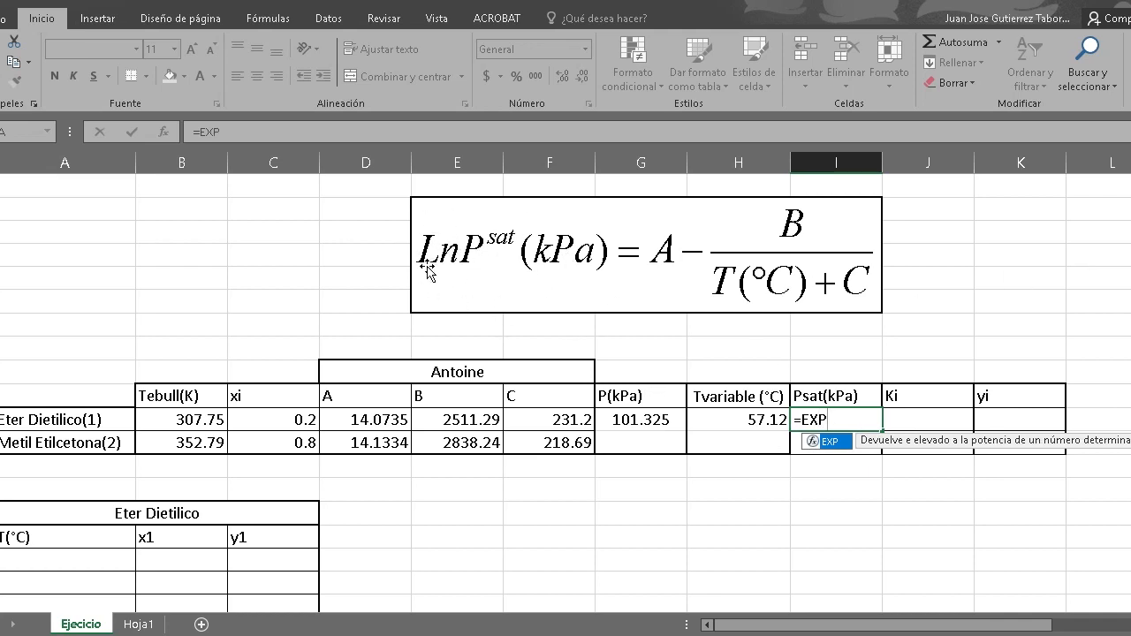
pyautogui.write('(')
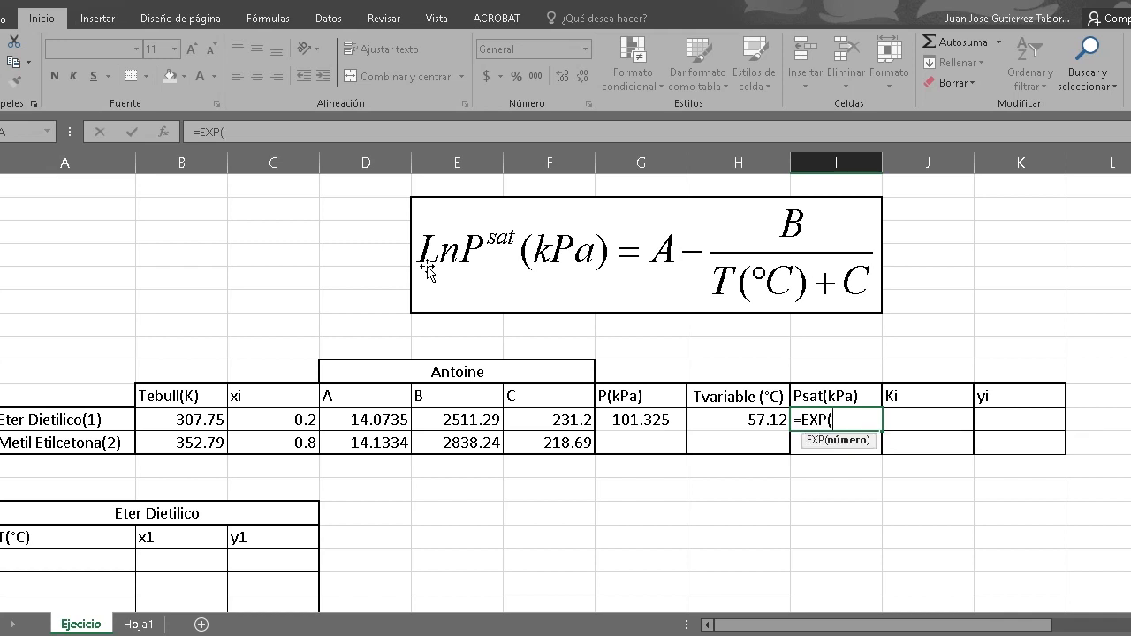
pyautogui.click(375, 420)
pyautogui.write('-')
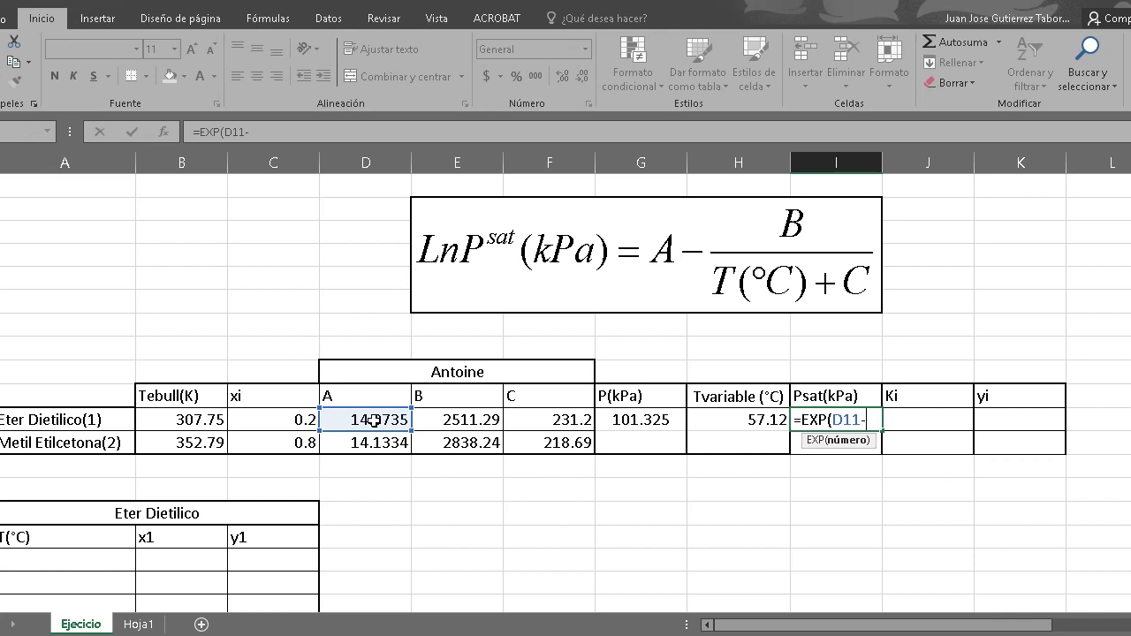
pyautogui.write('(')
pyautogui.click(451, 422)
pyautogui.write('/')
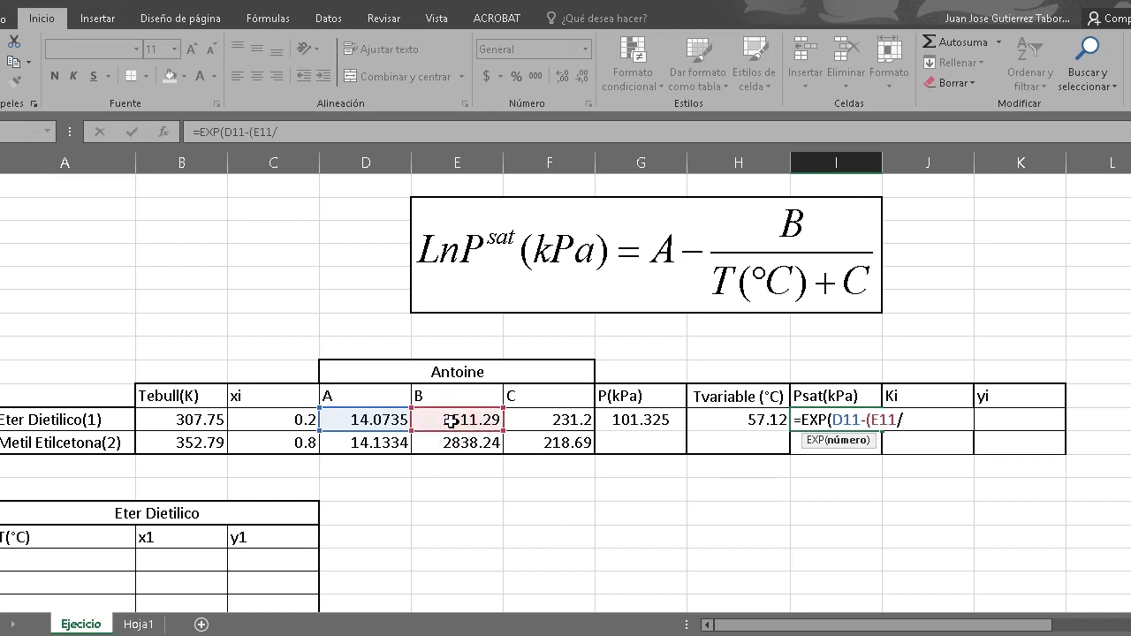
pyautogui.click(756, 417)
pyautogui.press('F4')
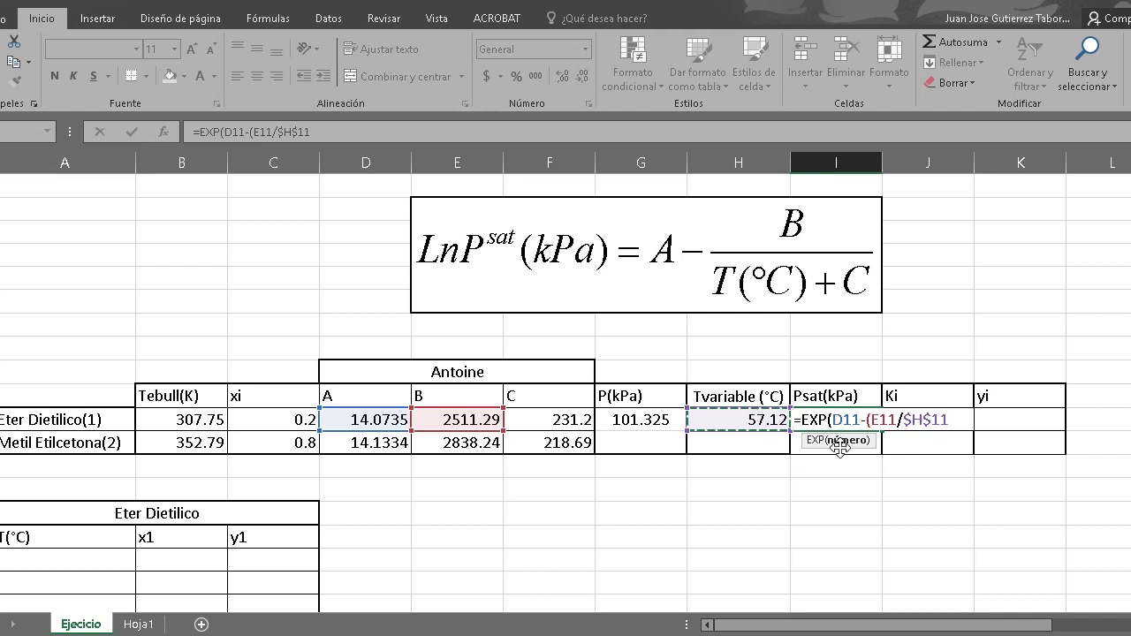
pyautogui.write('+')
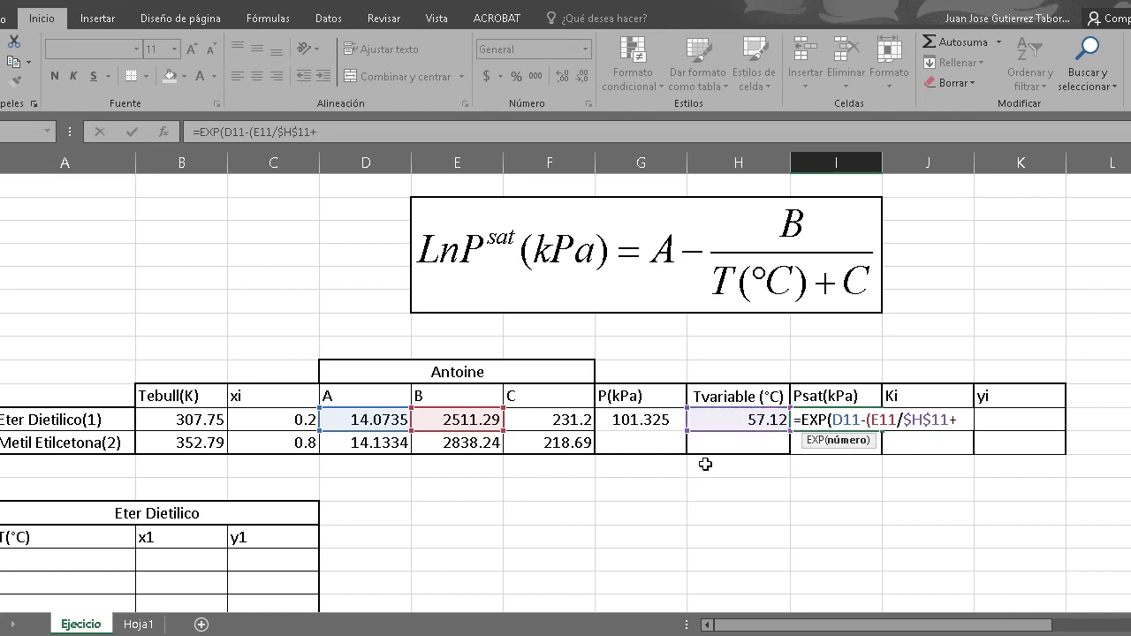
pyautogui.click(540, 417)
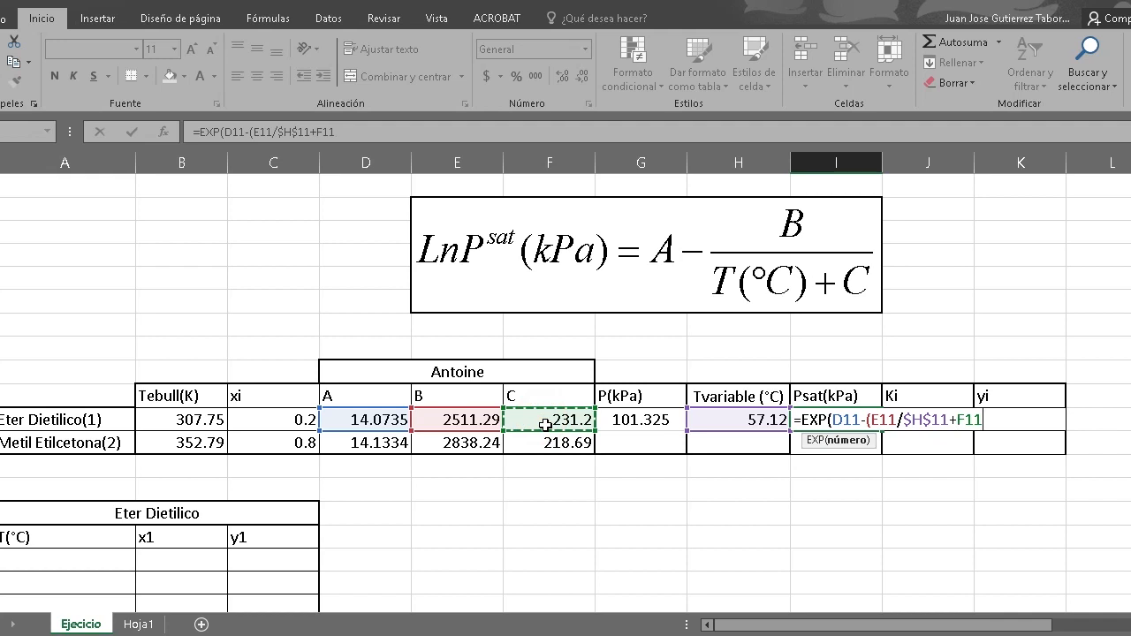
pyautogui.write(')))')
pyautogui.click(901, 420)
pyautogui.write('(')
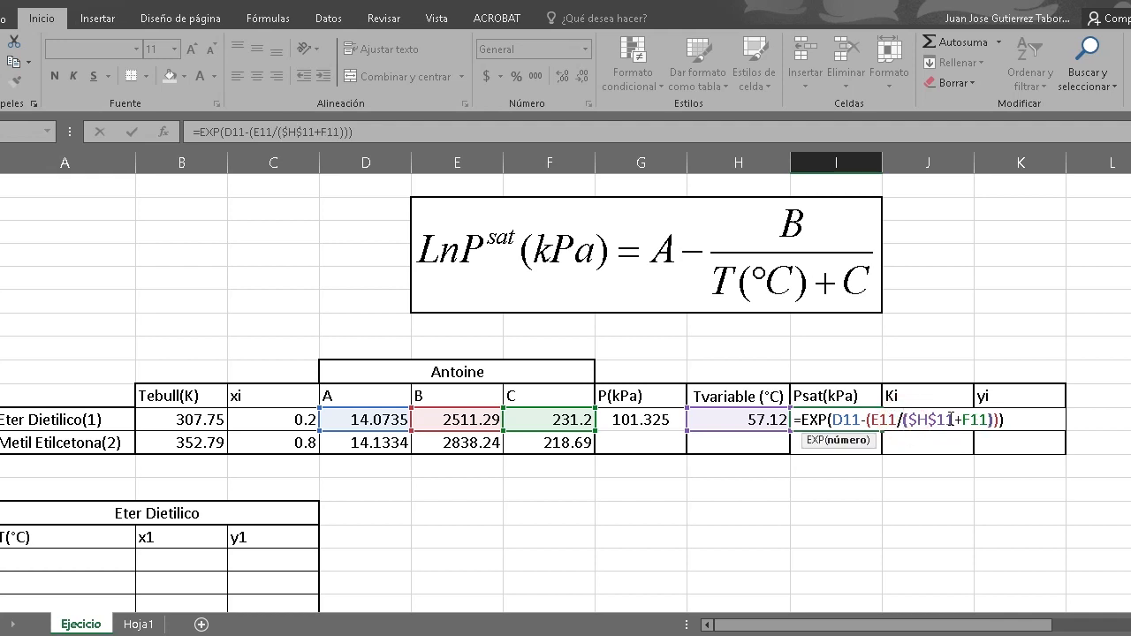
pyautogui.click(1027, 421)
pyautogui.press('Return')
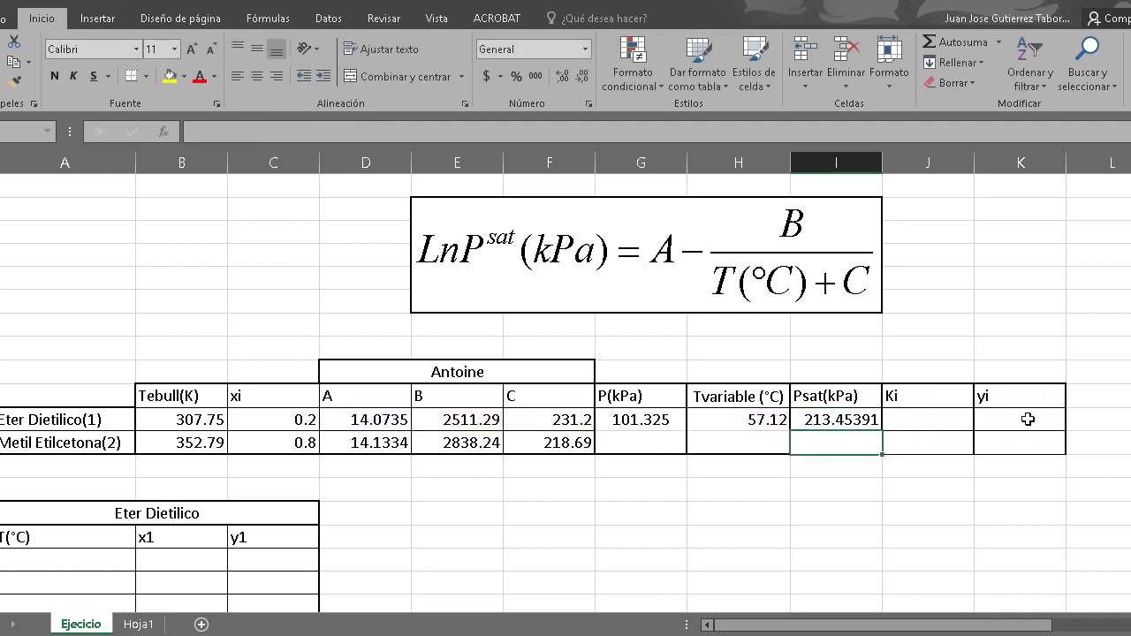
# Step: Fill the Psat formula down from I11 to I12 for Metil Etilcetona
pyautogui.click(852, 412)
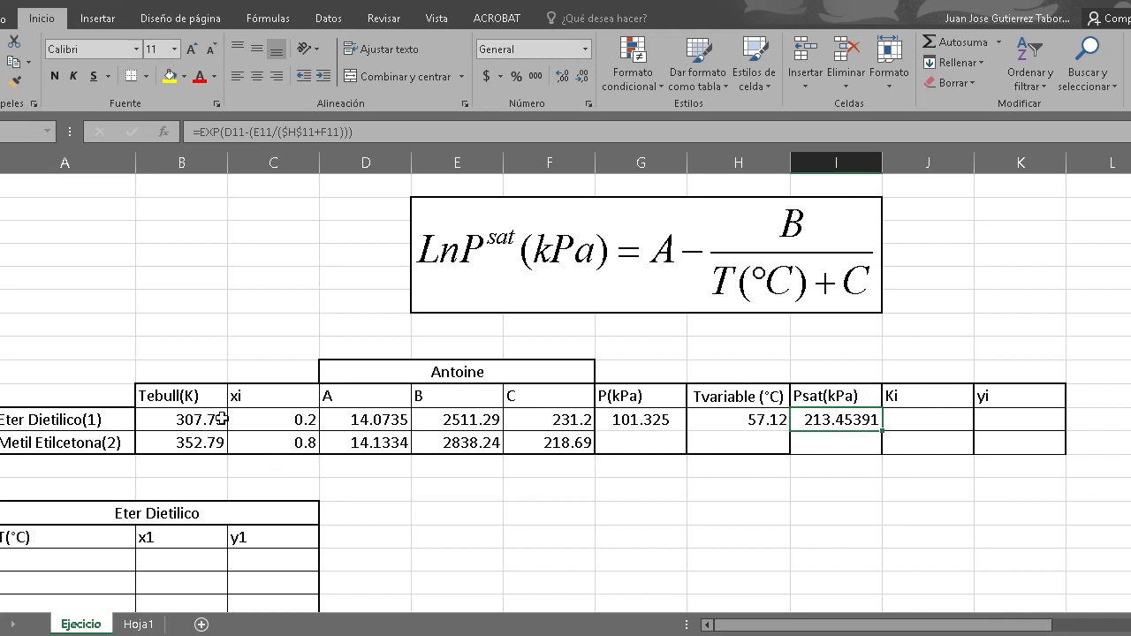
pyautogui.click(882, 431)
pyautogui.moveTo(884, 434); pyautogui.dragTo(882, 452)
pyautogui.click(825, 558)
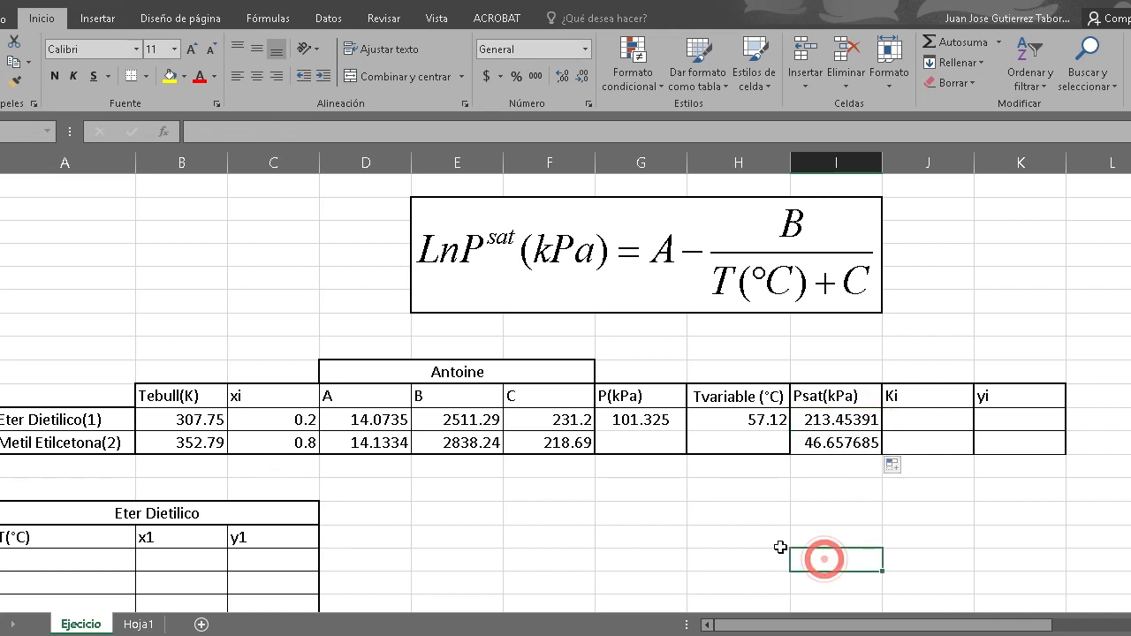
# Step: Calculate Ki for Eter Dietilico in J11 as saturation pressure over total pressure, using =I11/$G$11
pyautogui.click(909, 417)
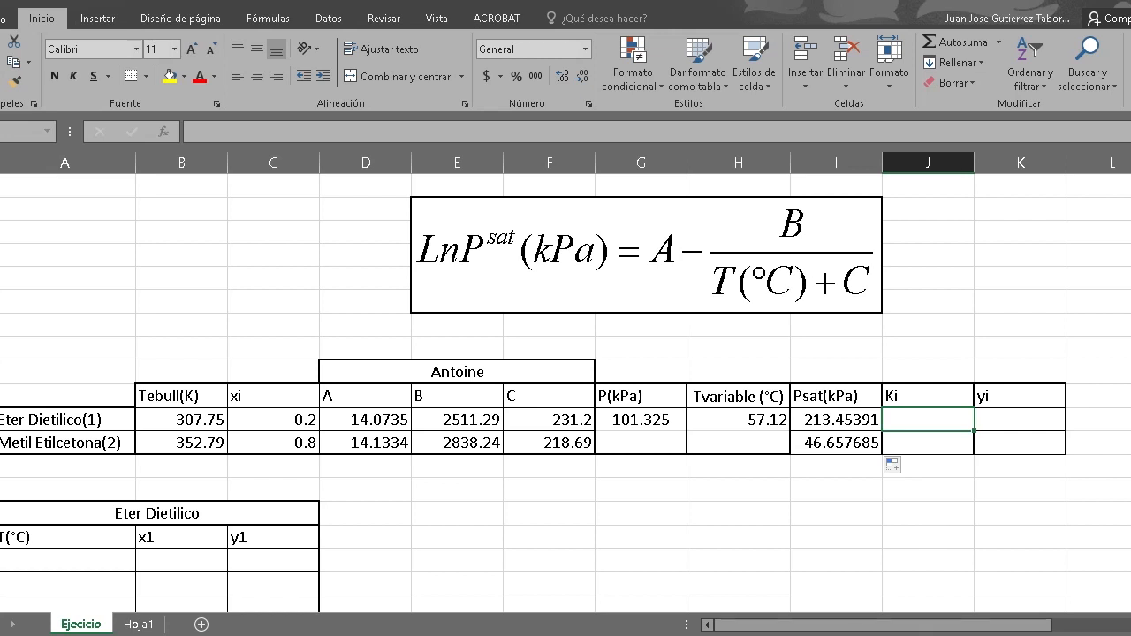
pyautogui.moveTo(854, 626); pyautogui.dragTo(952, 625)
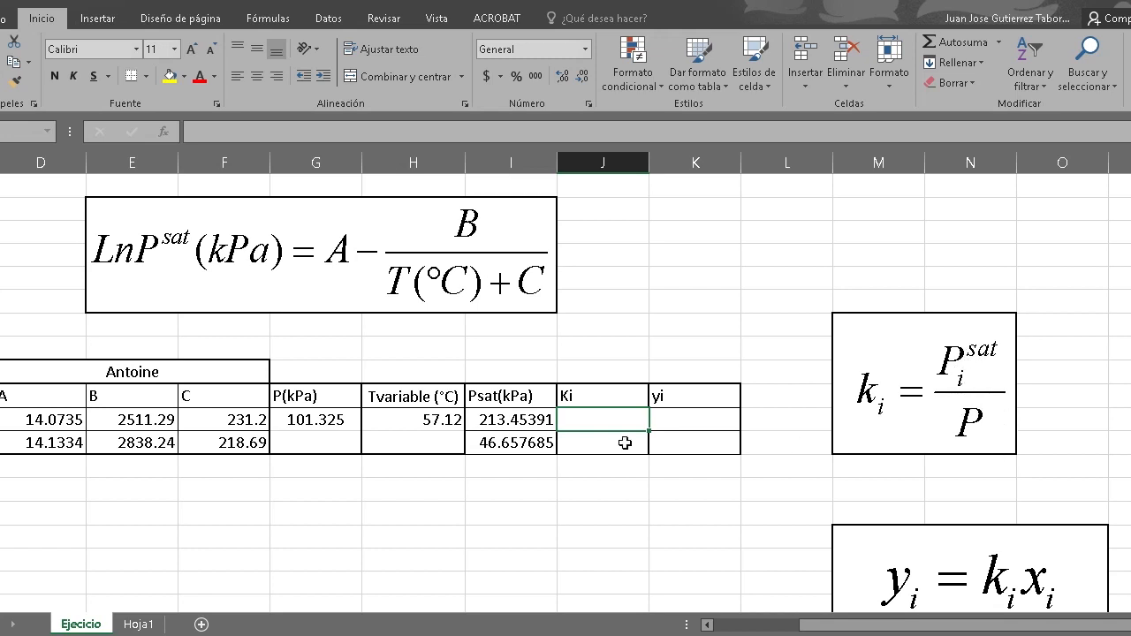
pyautogui.write('=')
pyautogui.click(484, 424)
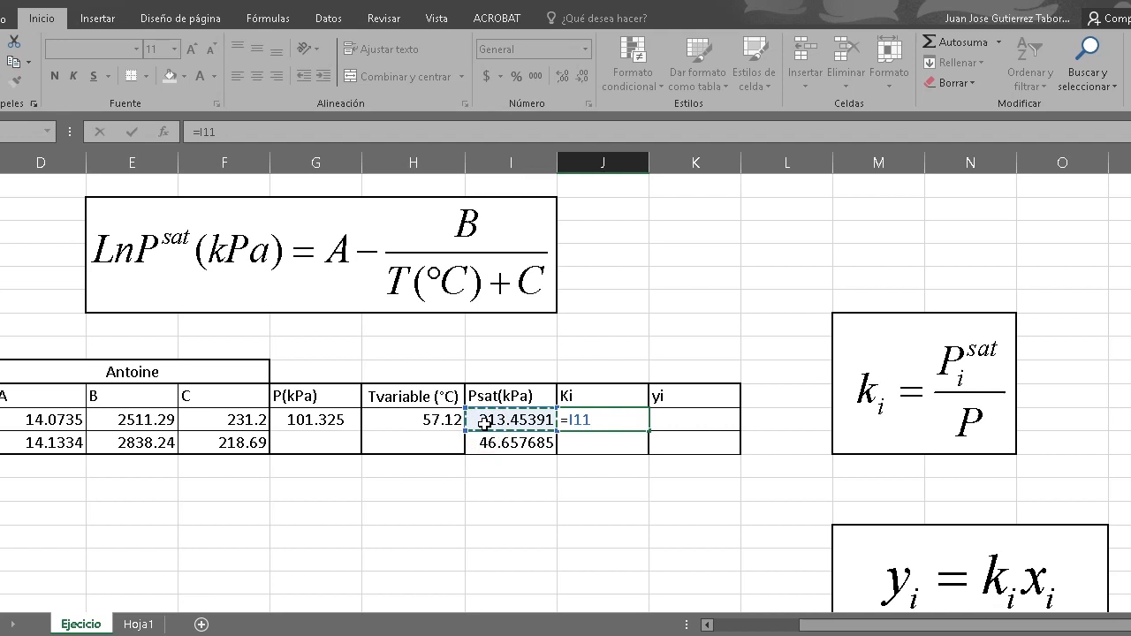
pyautogui.write('/')
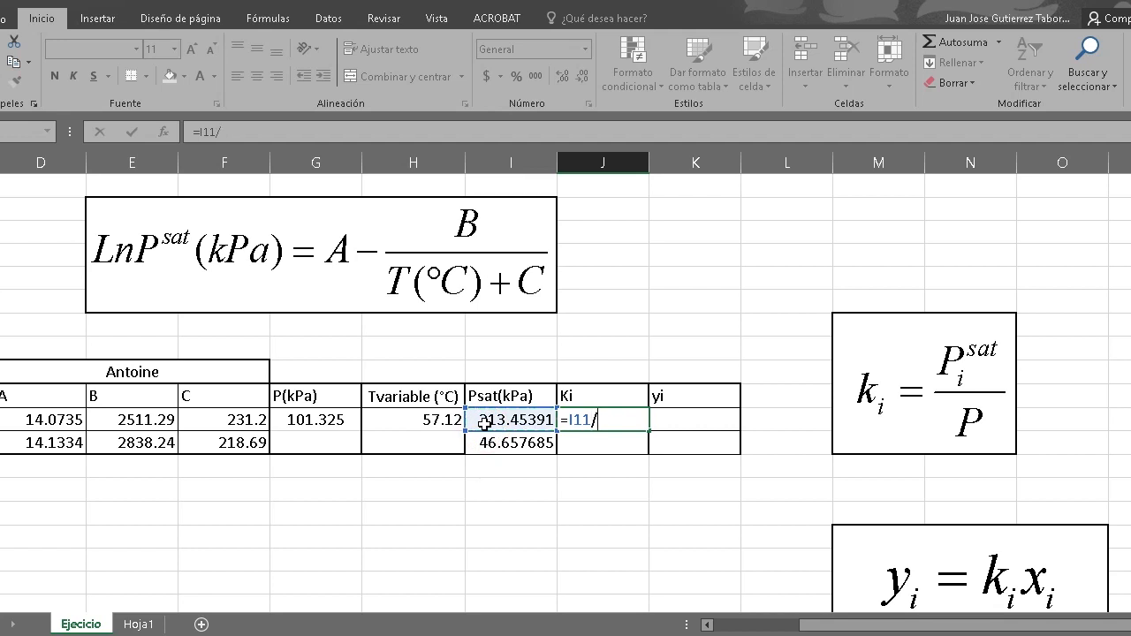
pyautogui.click(300, 420)
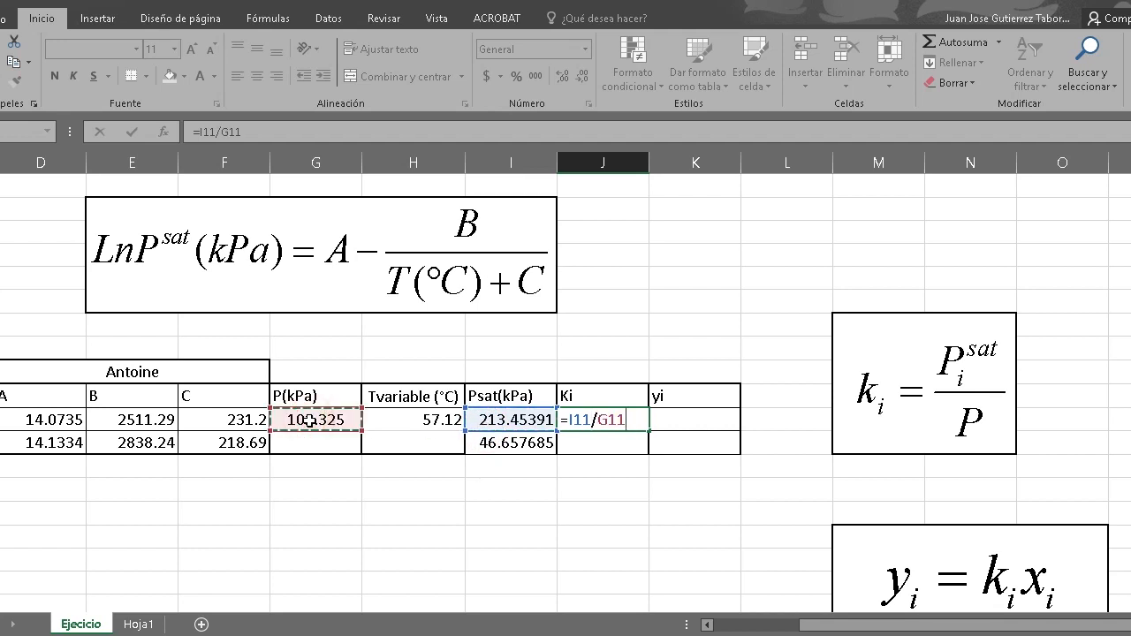
pyautogui.press('F4')
pyautogui.press('Return')
# Step: Fill the Ki formula down from J11 to J12 for Metil Etilcetona and check the copied formula
pyautogui.click(617, 419)
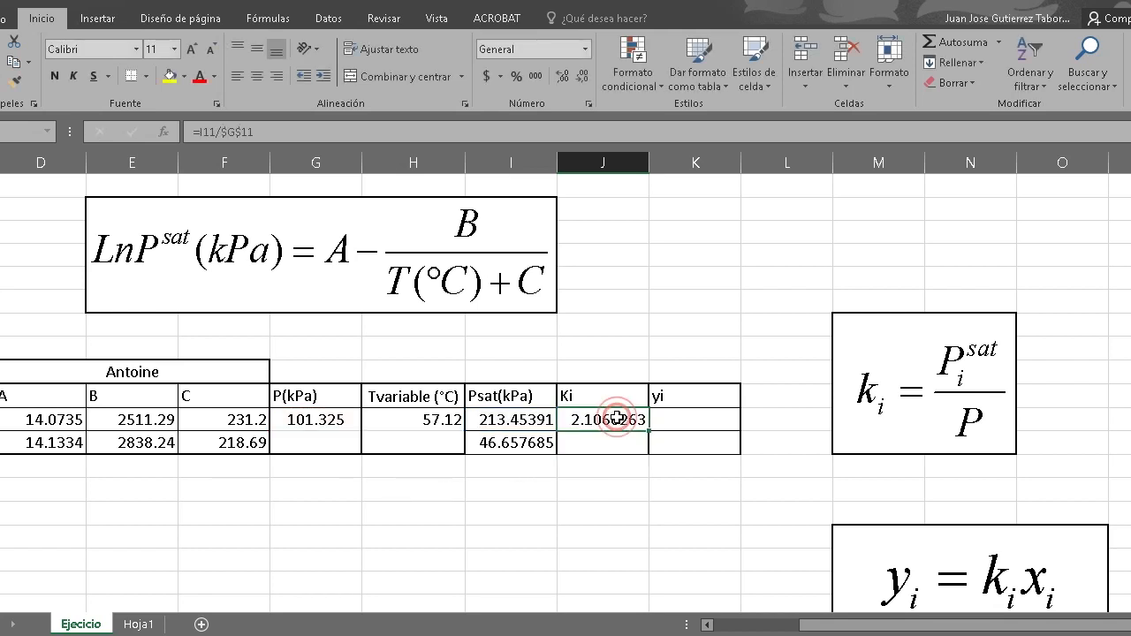
pyautogui.moveTo(649, 432); pyautogui.dragTo(649, 452)
pyautogui.click(597, 491)
pyautogui.click(605, 449)
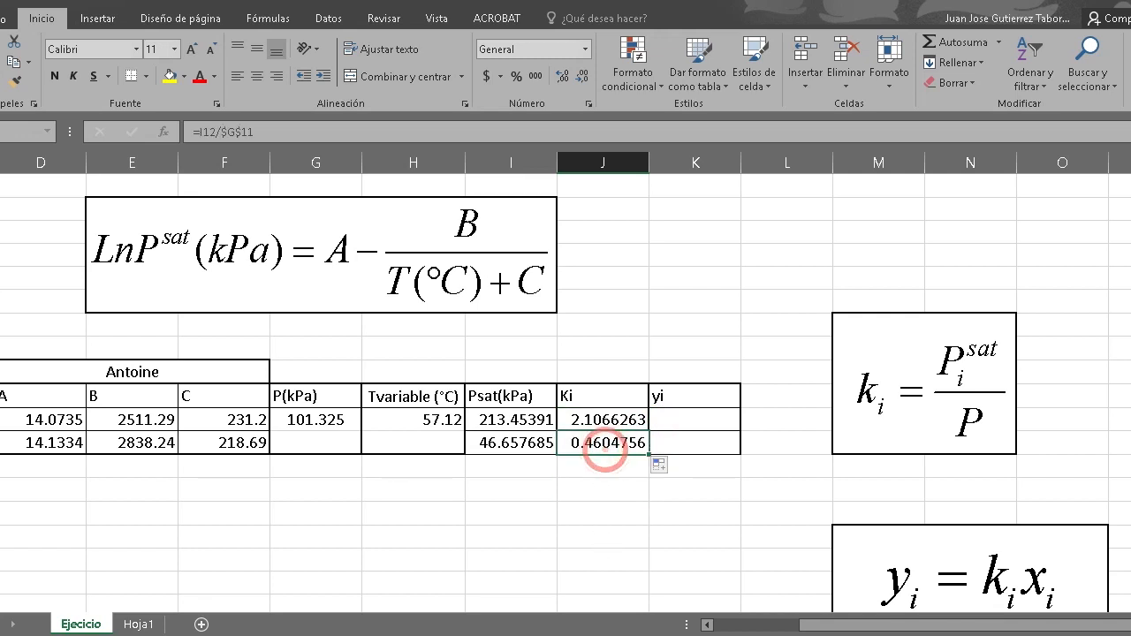
# Step: Calculate yi for Eter Dietilico in K11 as Ki times liquid fraction xi, using =J11*C11
pyautogui.click(687, 419)
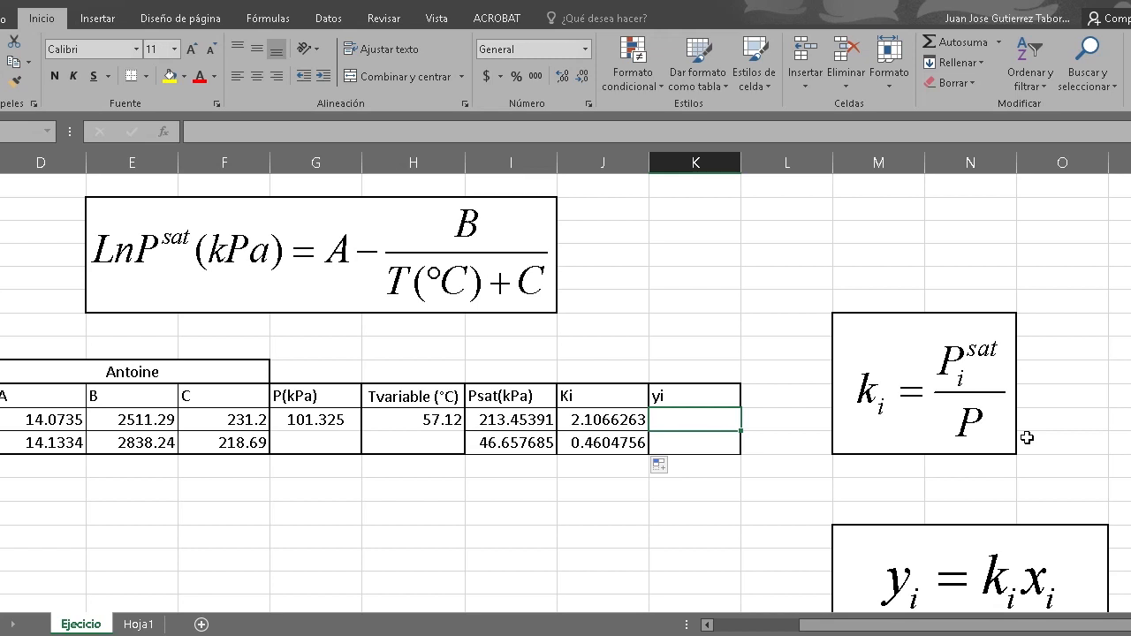
pyautogui.scroll(-1, 1027, 437)
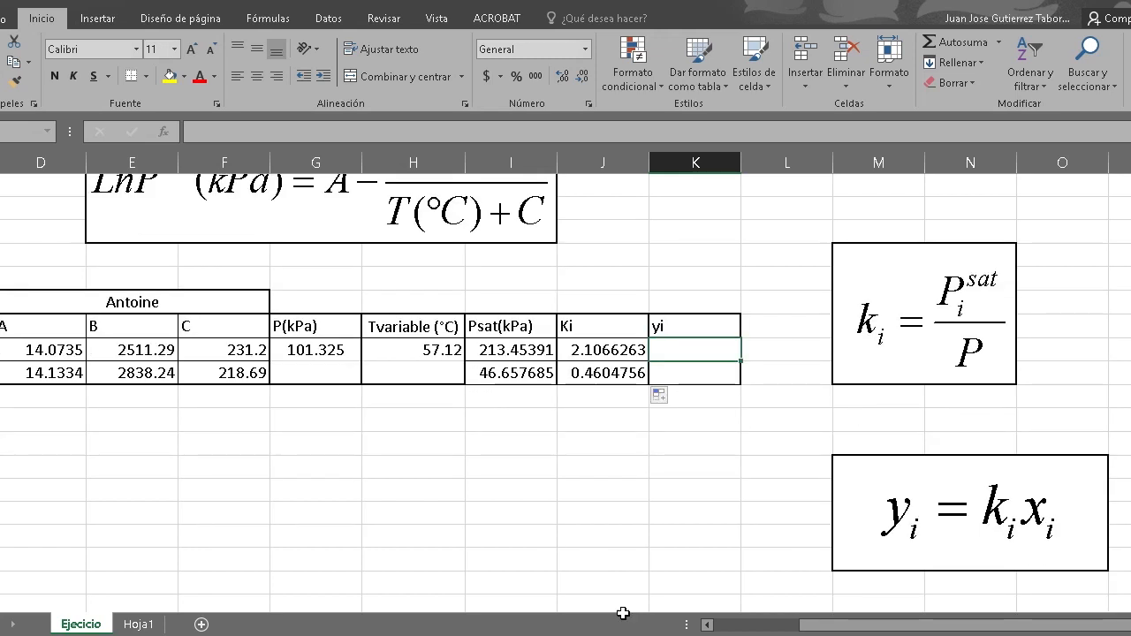
pyautogui.write('=')
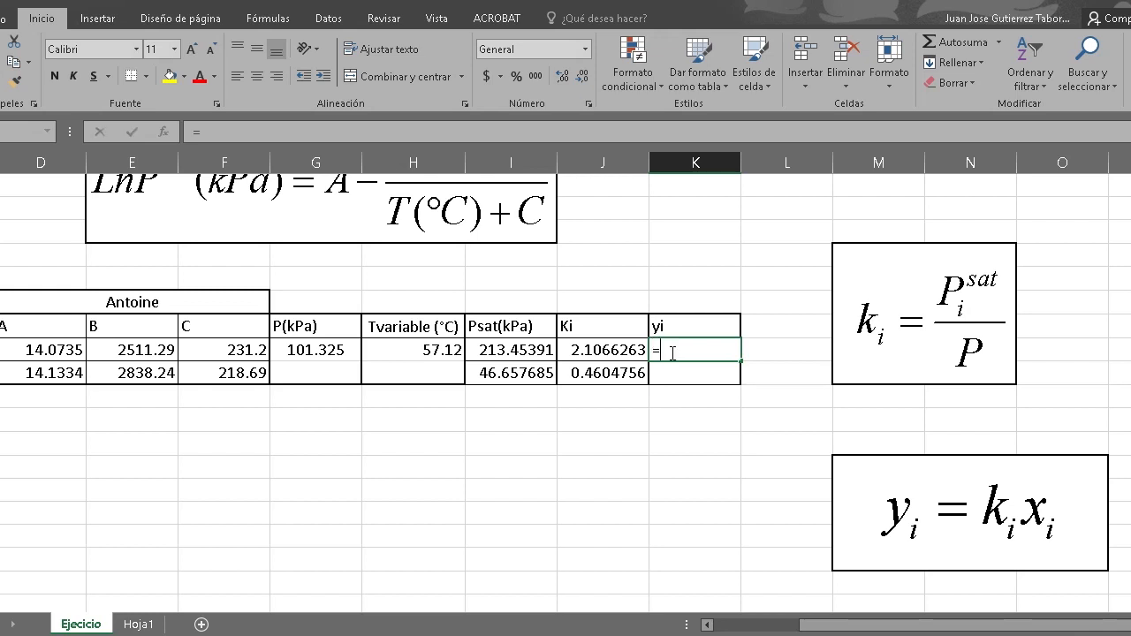
pyautogui.click(599, 350)
pyautogui.write('*')
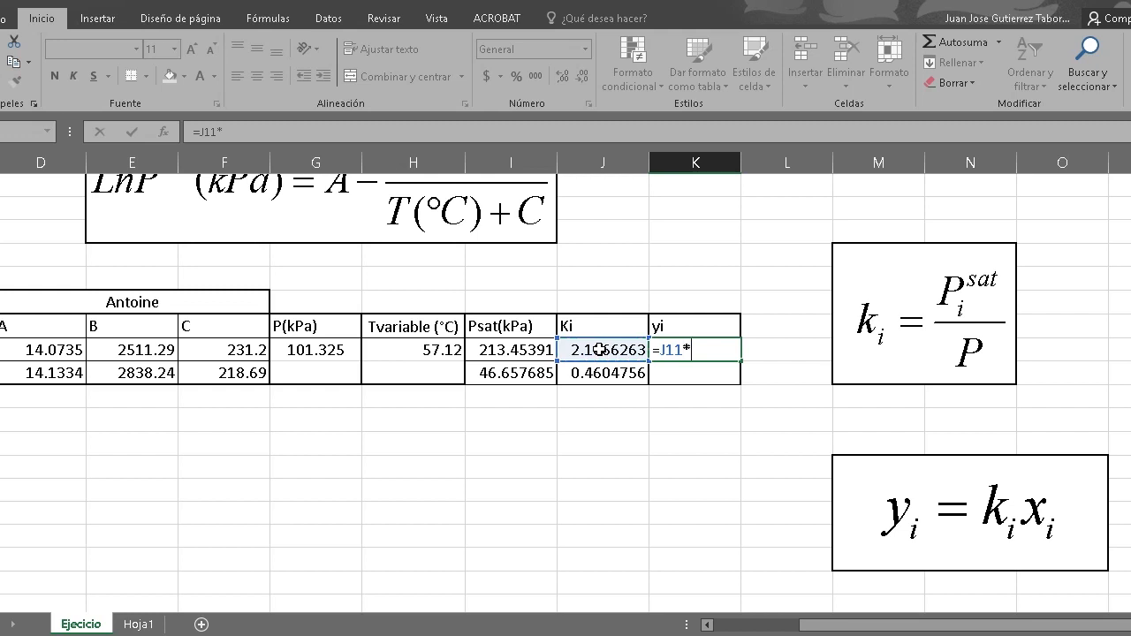
pyautogui.moveTo(911, 624); pyautogui.dragTo(825, 624)
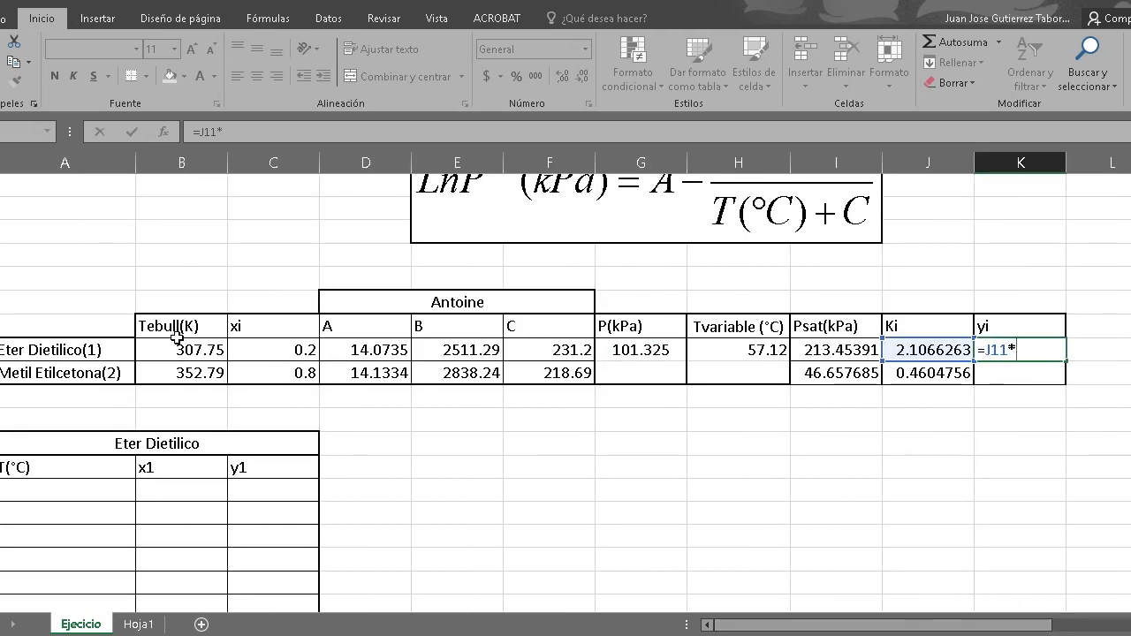
pyautogui.click(281, 351)
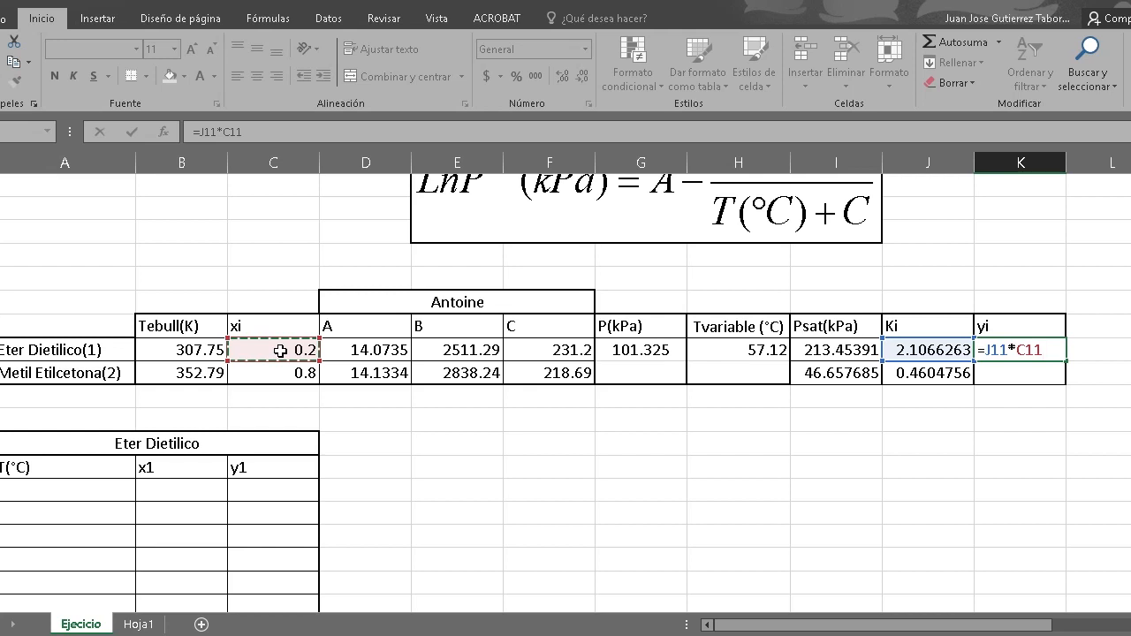
pyautogui.press('Return')
# Step: Fill the yi formula down from K11 to K12 for Metil Etilcetona
pyautogui.click(1028, 353)
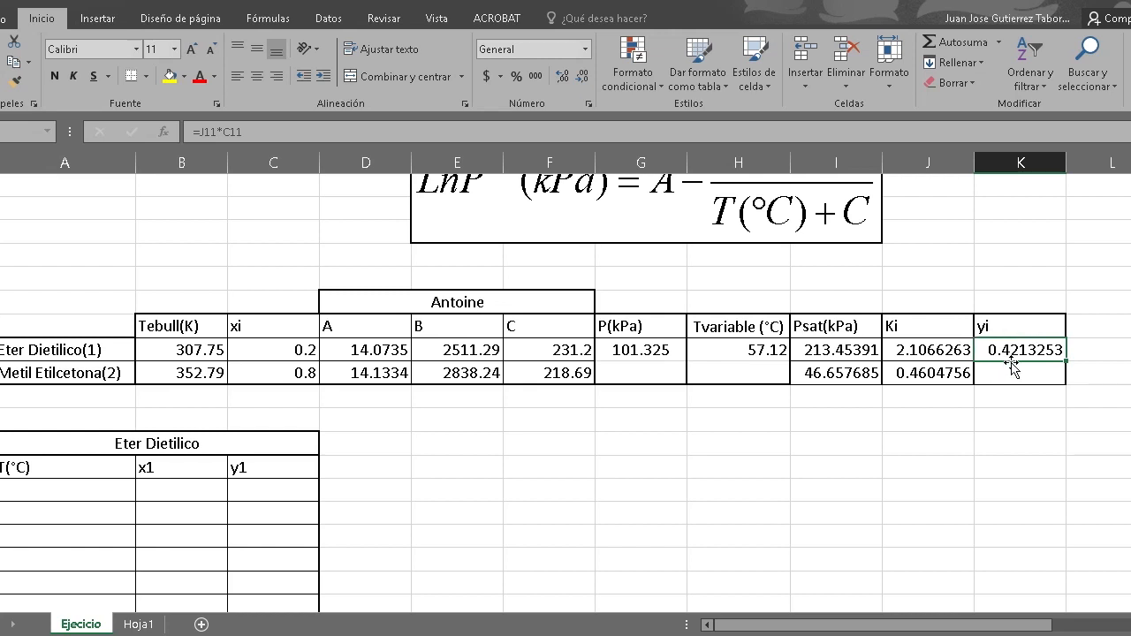
pyautogui.moveTo(1068, 363); pyautogui.dragTo(1068, 382)
pyautogui.moveTo(924, 625); pyautogui.dragTo(975, 499)
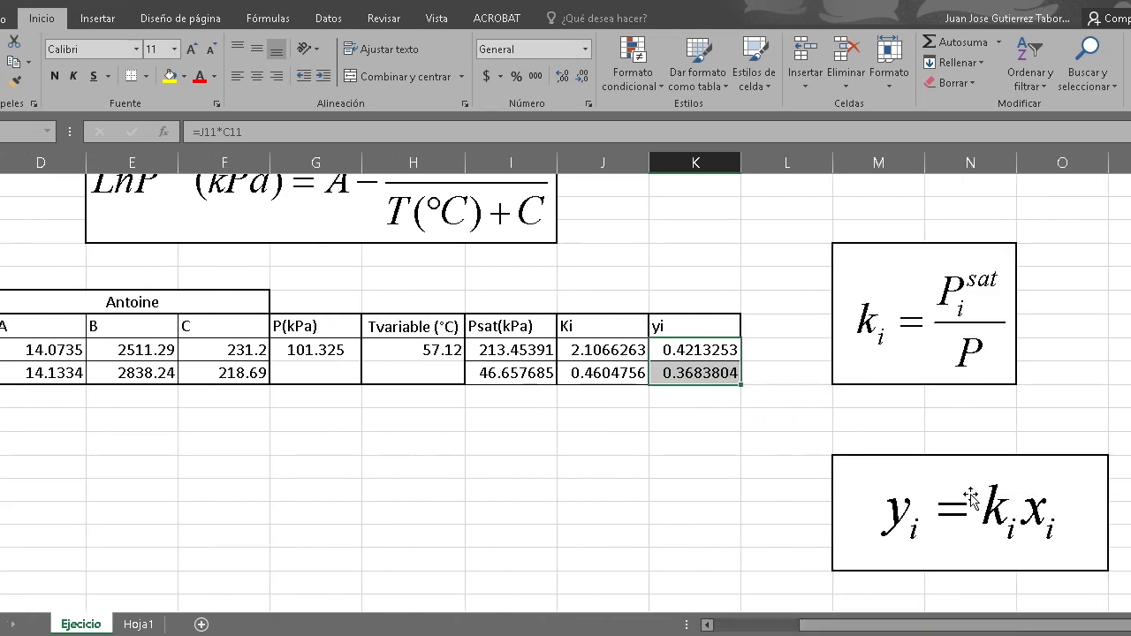
# Step: Total the yi values in K13 with =SUMA(K11:K12) and review the temperature formula in H11
pyautogui.click(799, 262)
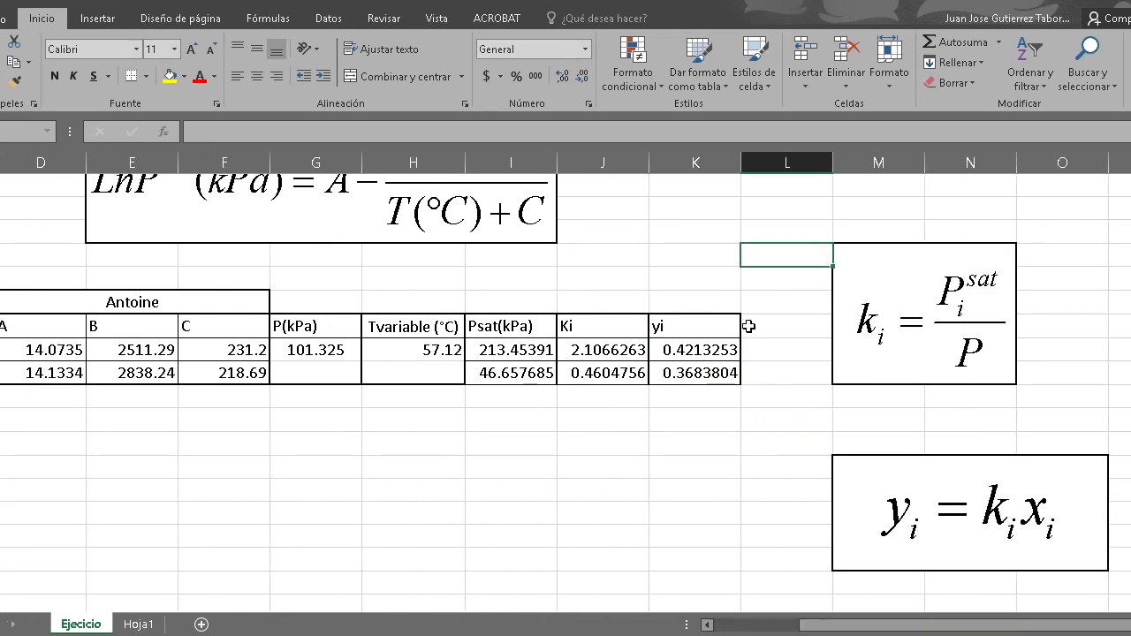
pyautogui.moveTo(699, 350); pyautogui.dragTo(695, 398)
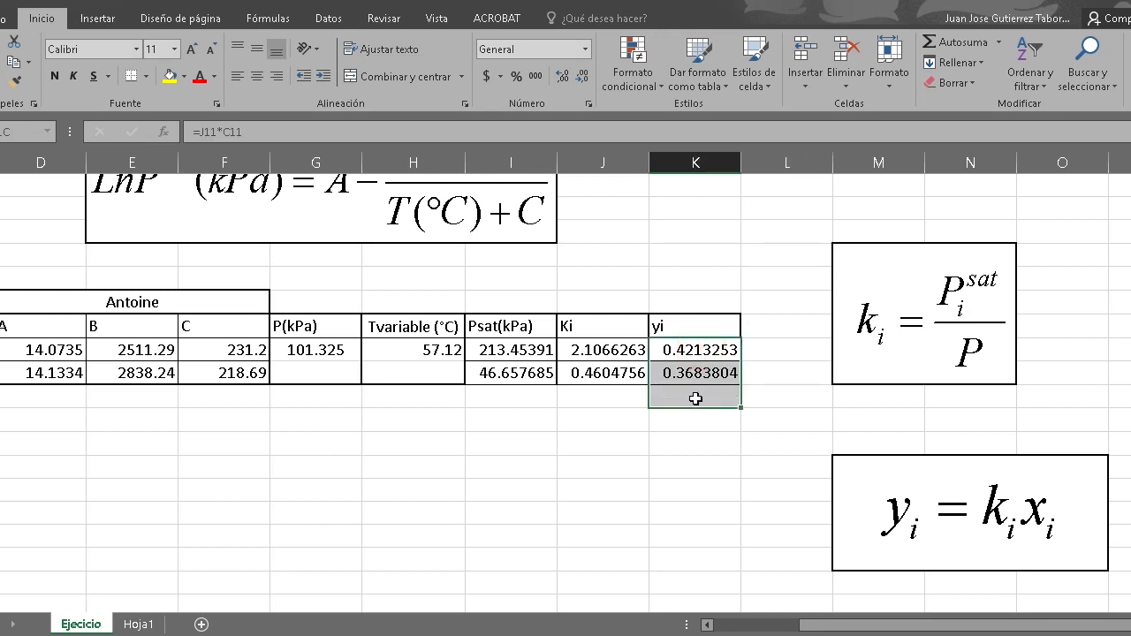
pyautogui.click(955, 42)
pyautogui.click(694, 507)
pyautogui.click(697, 397)
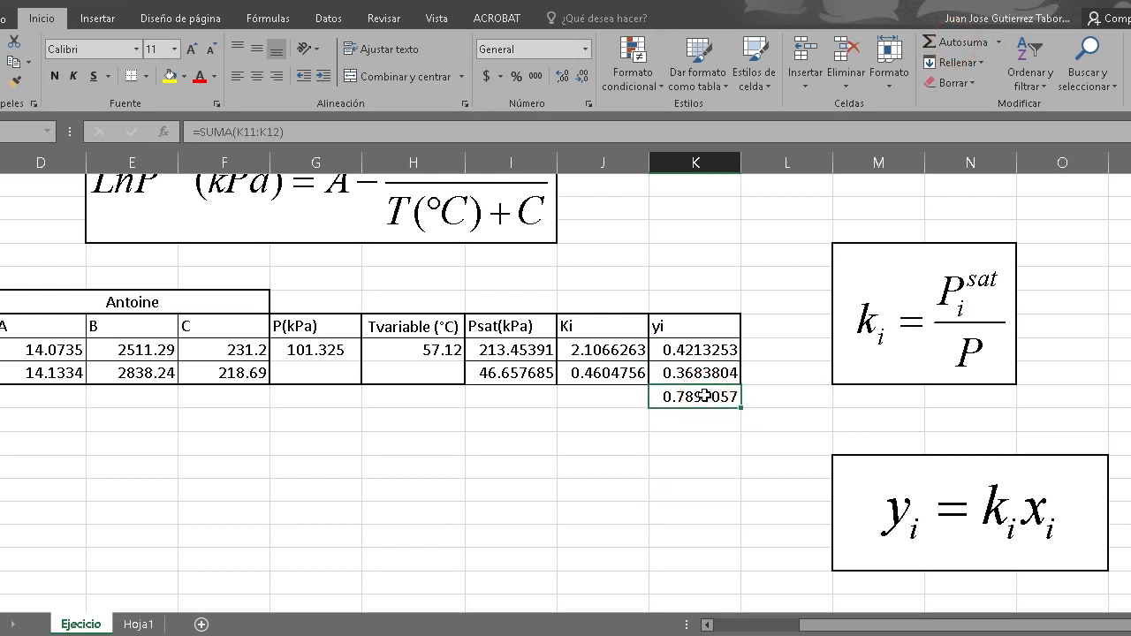
pyautogui.click(396, 346)
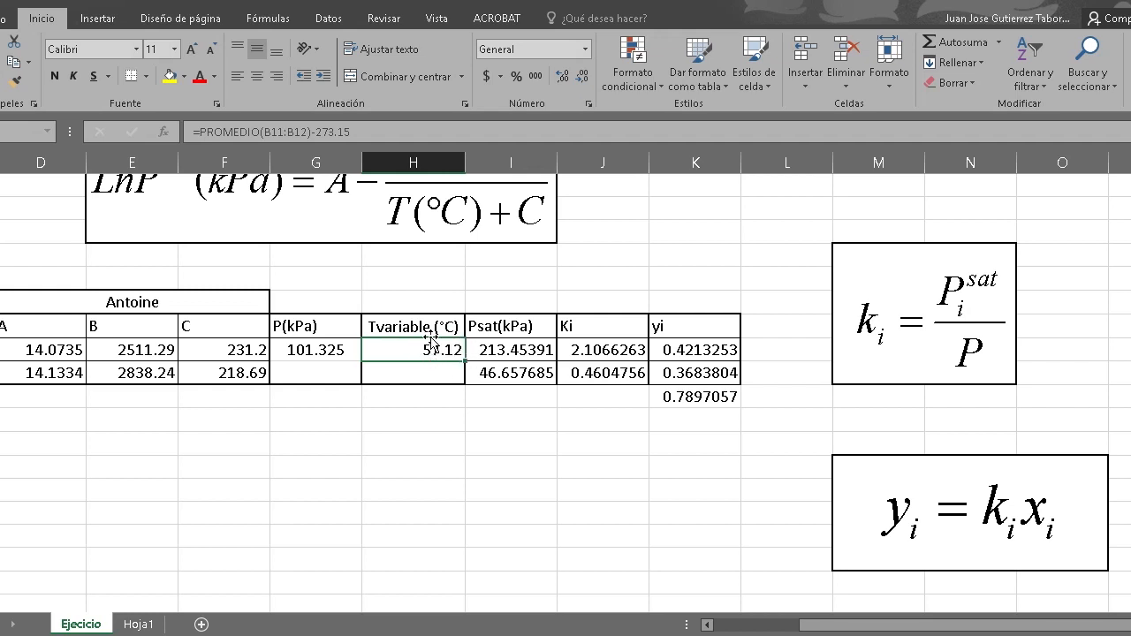
pyautogui.click(671, 399)
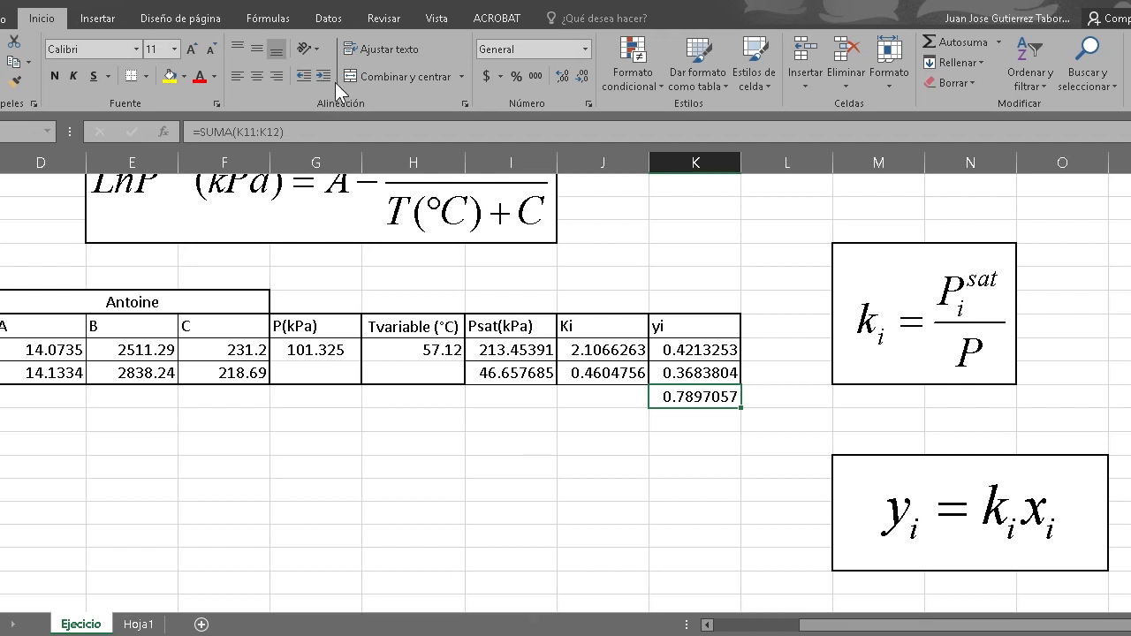
# Step: Check in the Excel add-ins list that the Solver add-in is enabled, then close the list
pyautogui.click(328, 18)
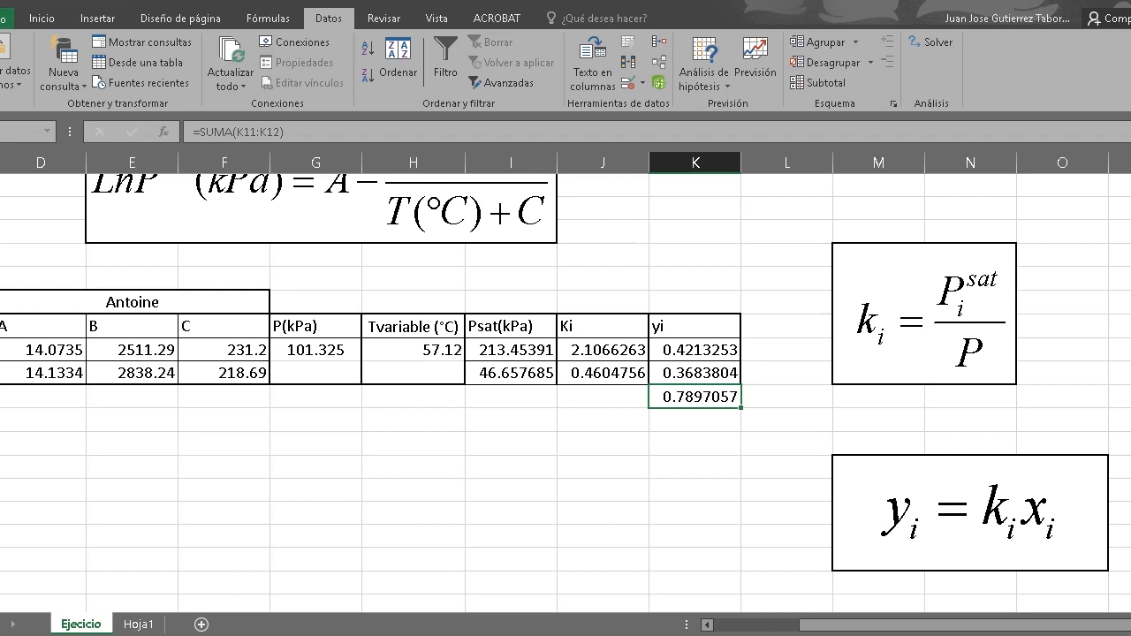
pyautogui.click(7, 18)
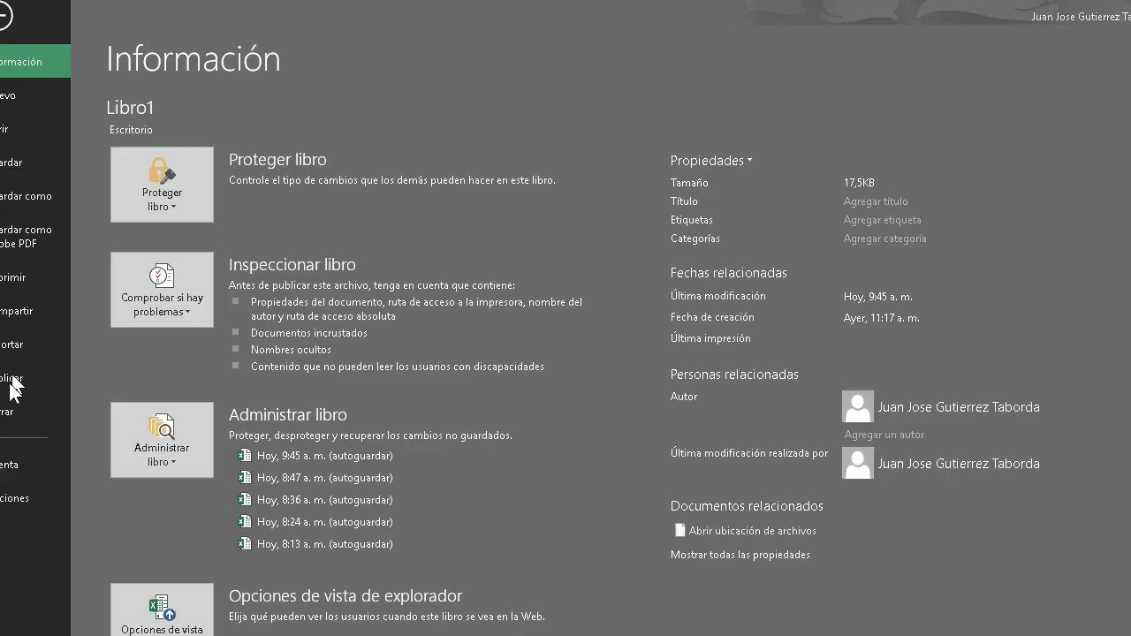
pyautogui.click(13, 499)
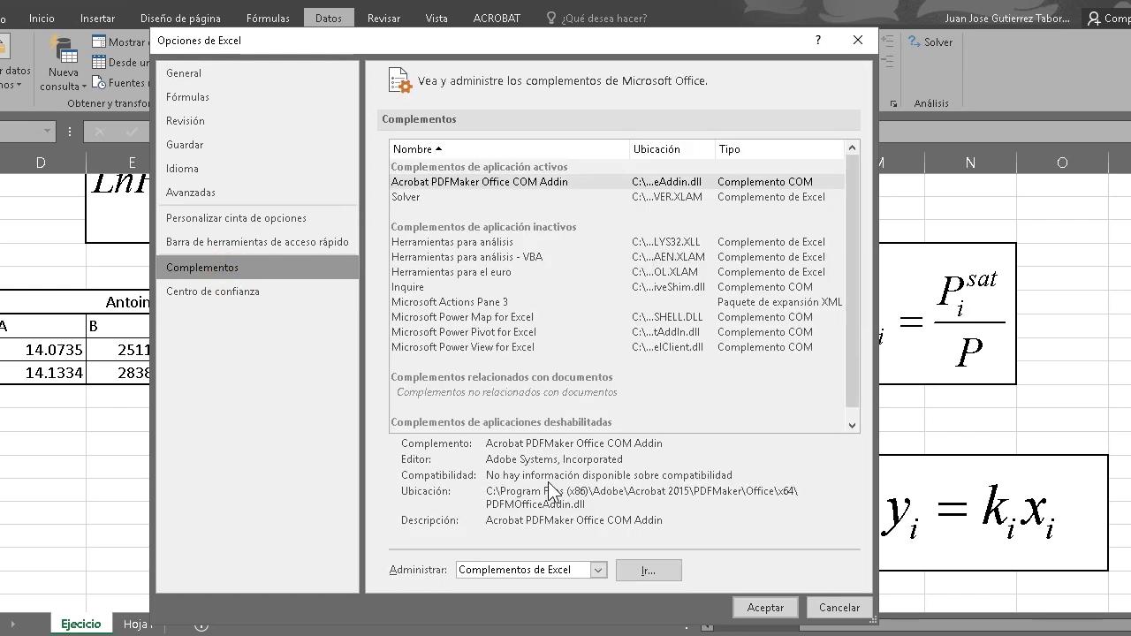
pyautogui.click(638, 571)
pyautogui.click(216, 303)
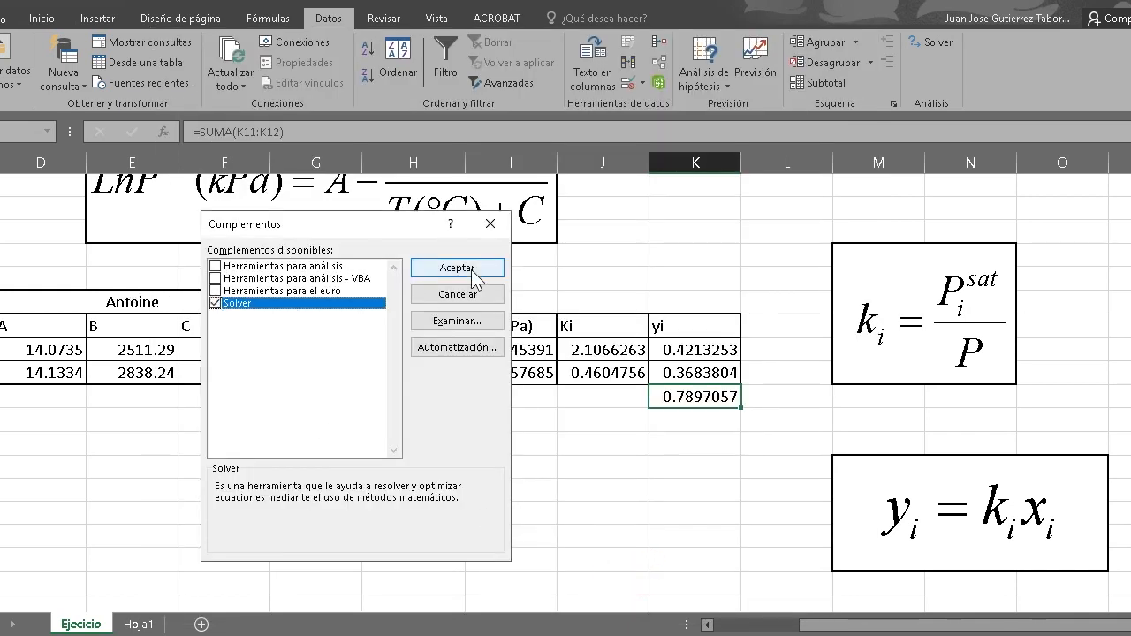
pyautogui.click(497, 223)
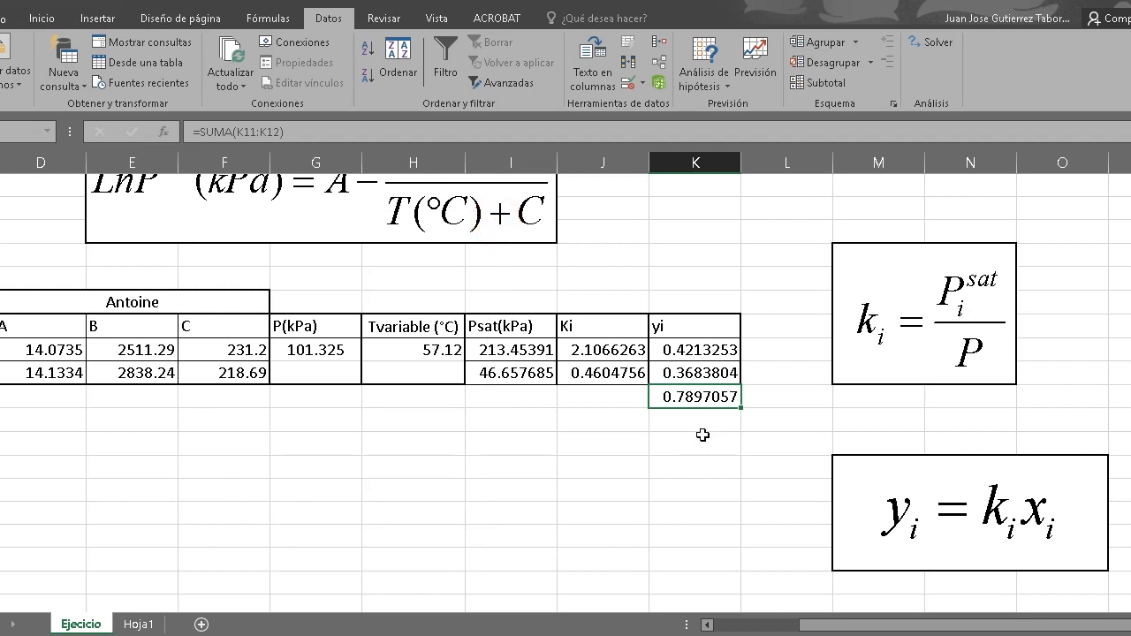
# Step: Open Solver and set the yi total in $K$13 as the objective cell
pyautogui.click(925, 43)
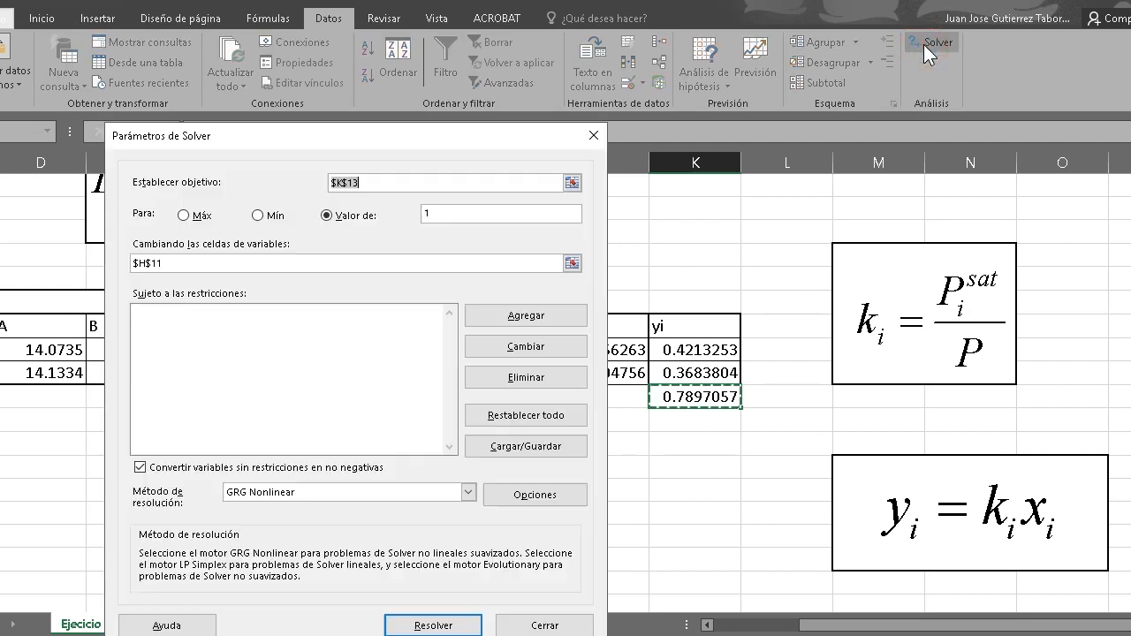
pyautogui.moveTo(358, 141); pyautogui.dragTo(291, 128)
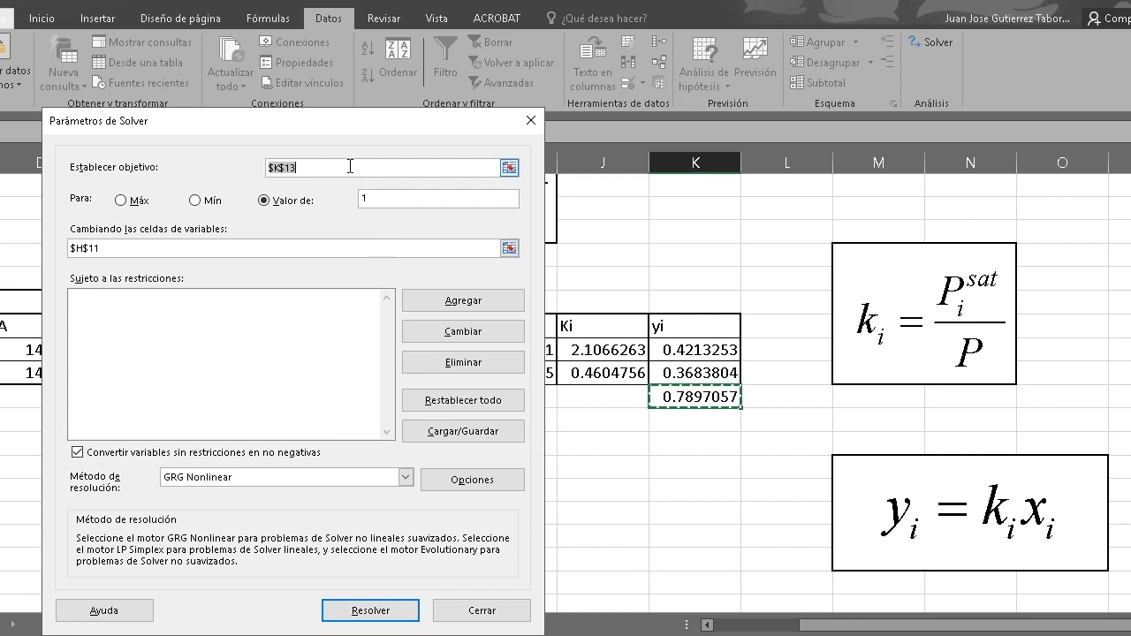
pyautogui.click(510, 168)
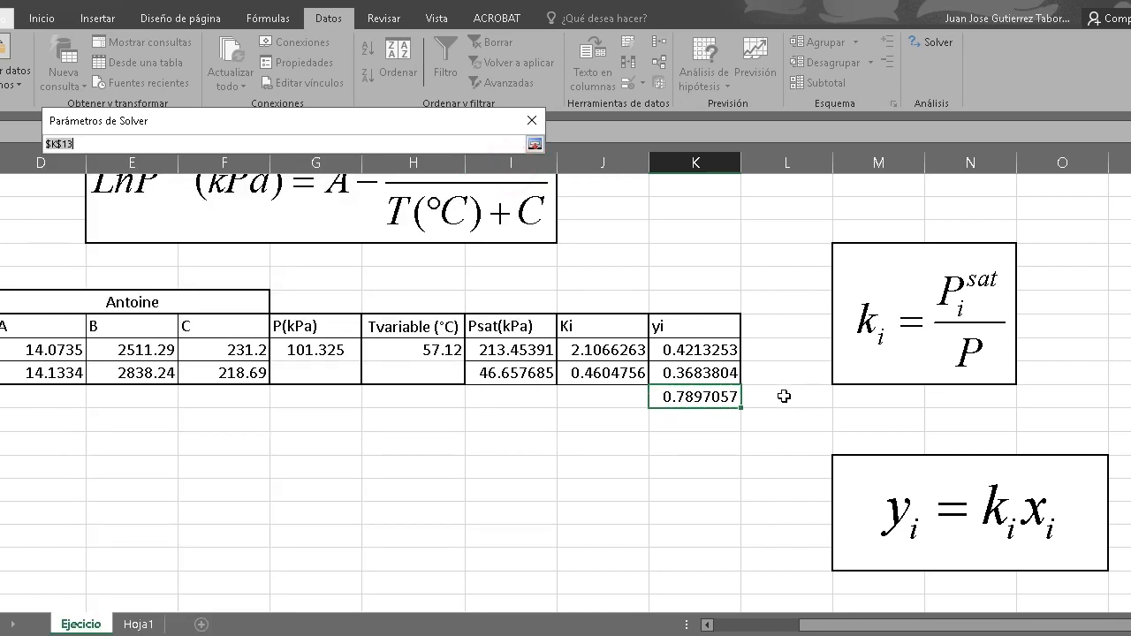
pyautogui.click(699, 403)
pyautogui.click(709, 399)
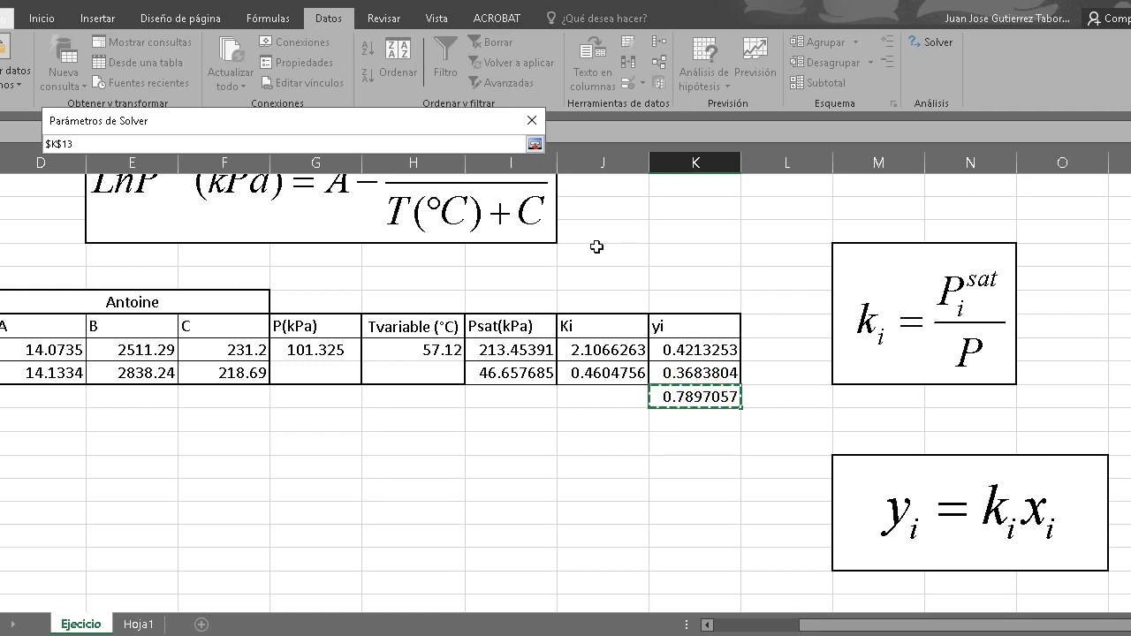
pyautogui.press('Return')
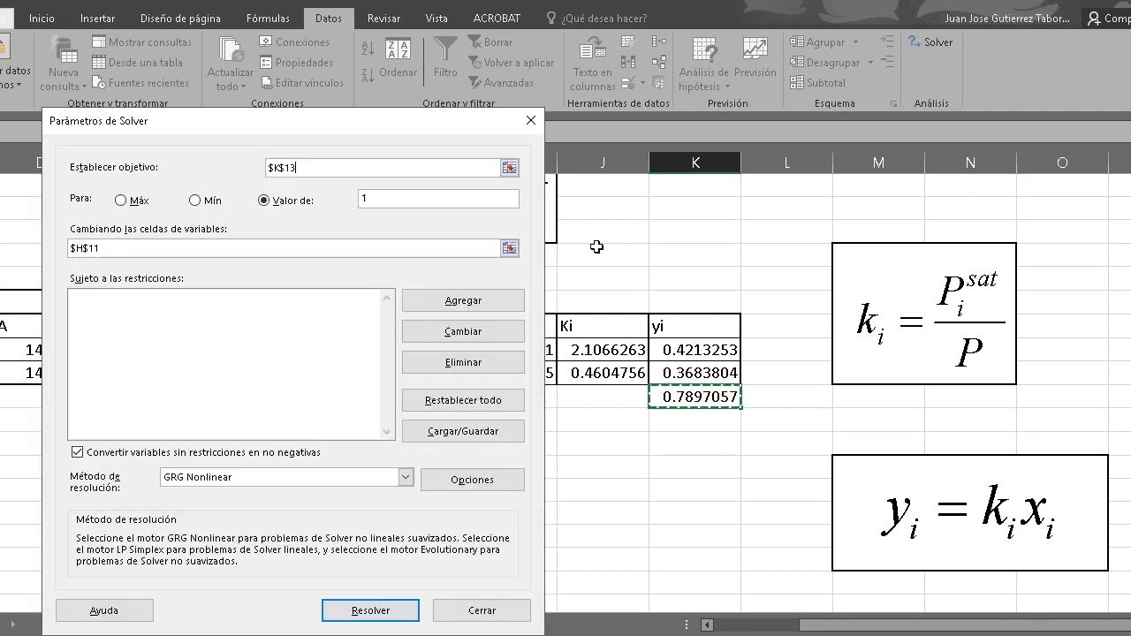
# Step: Set the Solver target to a value of 1 and the variable cell to the temperature in $H$11
pyautogui.click(390, 200)
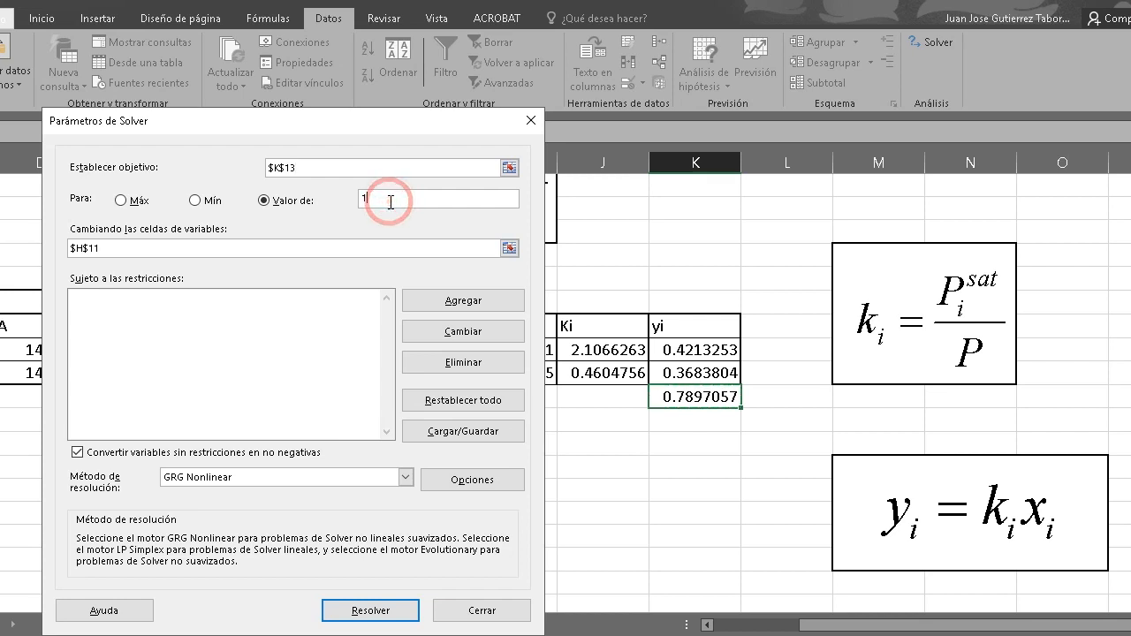
pyautogui.click(268, 202)
pyautogui.click(395, 200)
pyautogui.moveTo(296, 126); pyautogui.dragTo(790, 129)
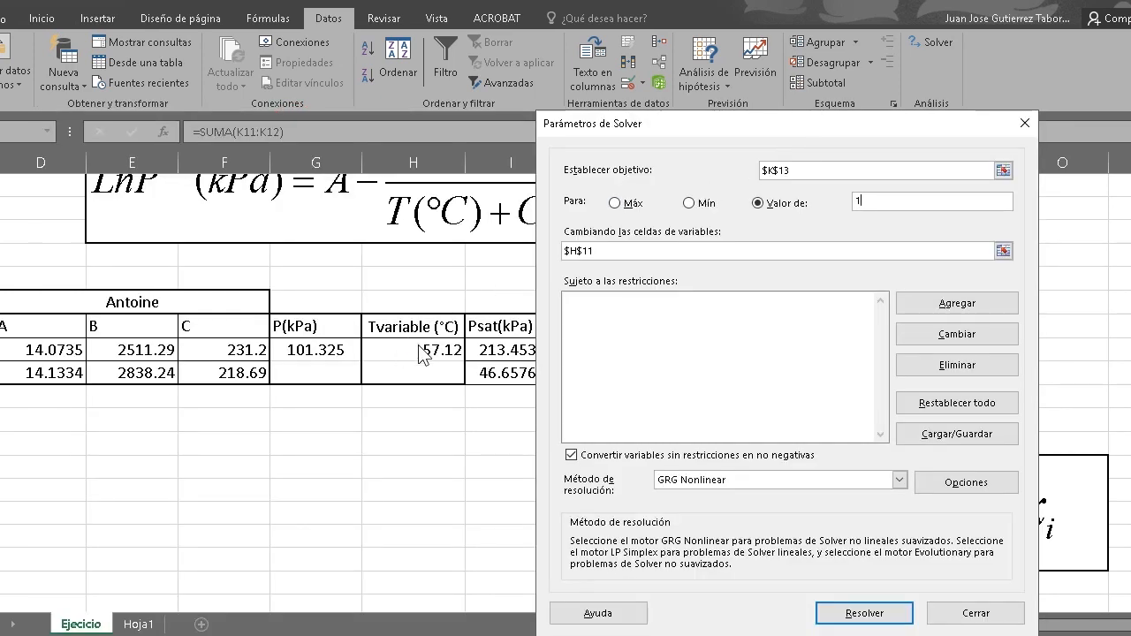
pyautogui.click(1003, 251)
pyautogui.click(441, 350)
pyautogui.click(1029, 147)
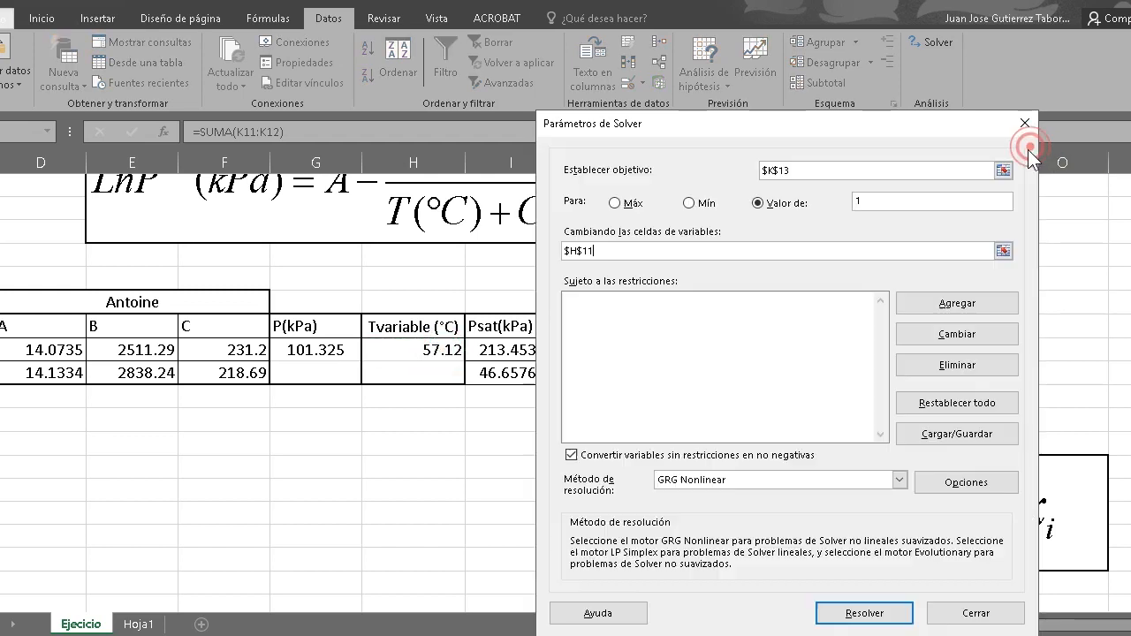
# Step: Run Solver with the GRG Nonlinear method, inspect the recalculated table and keep the Solver solution
pyautogui.click(856, 613)
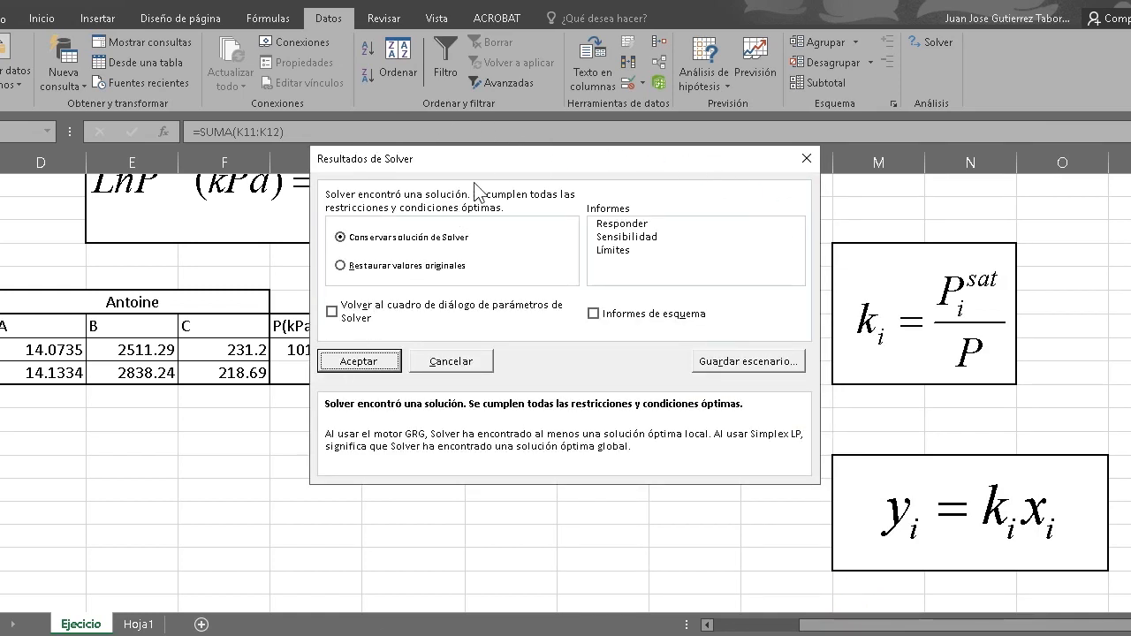
pyautogui.moveTo(505, 159); pyautogui.dragTo(221, 268)
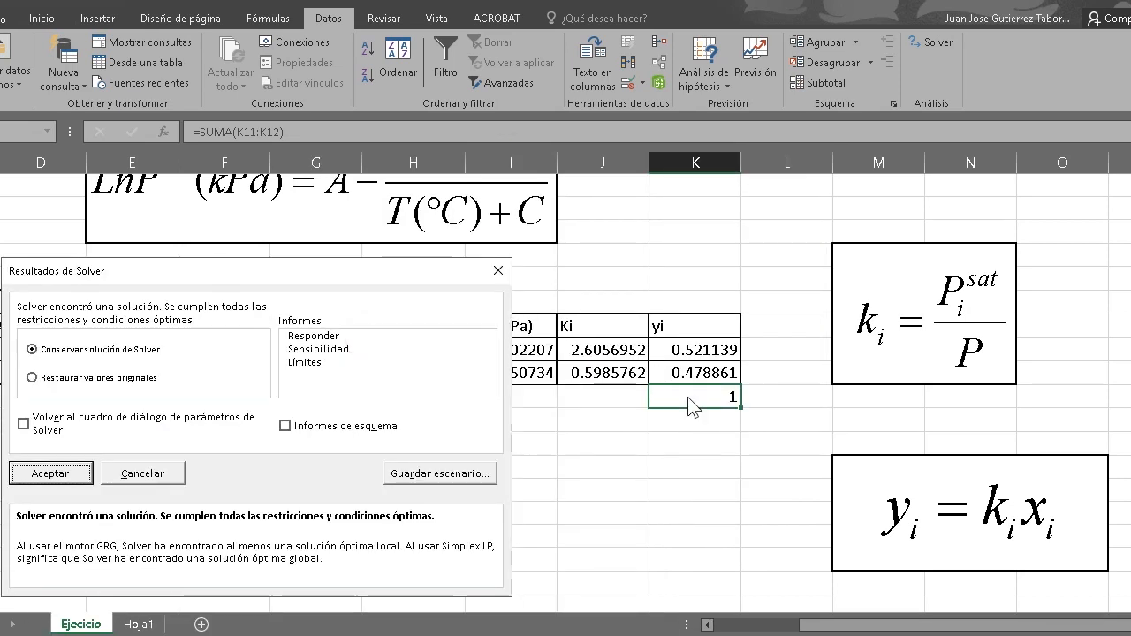
pyautogui.moveTo(301, 290); pyautogui.dragTo(423, 248)
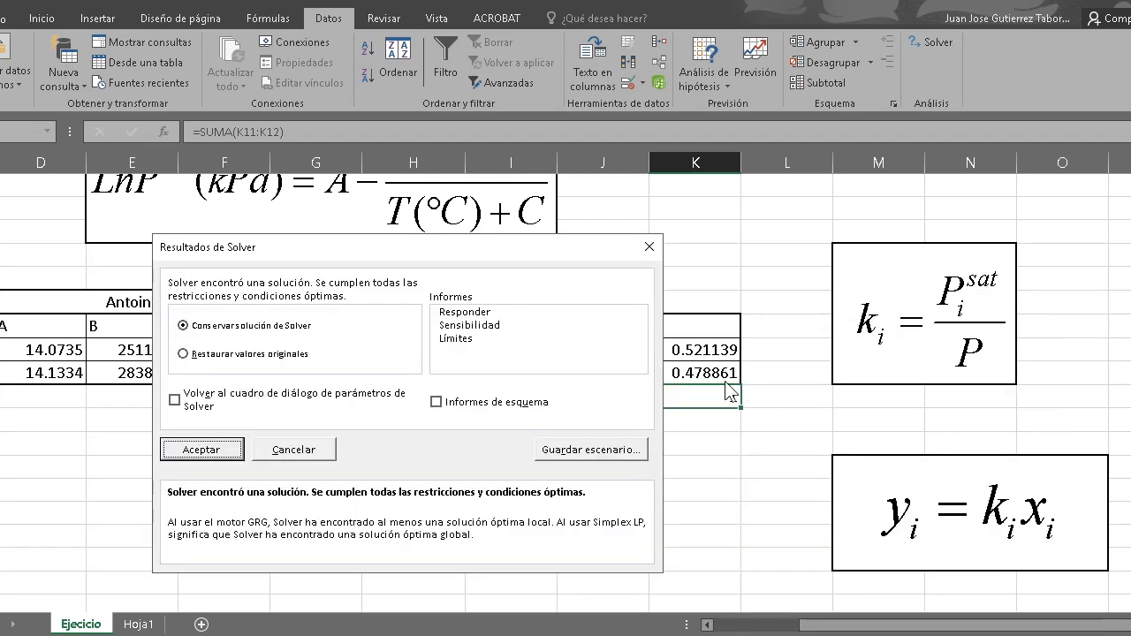
pyautogui.moveTo(424, 255); pyautogui.dragTo(897, 270)
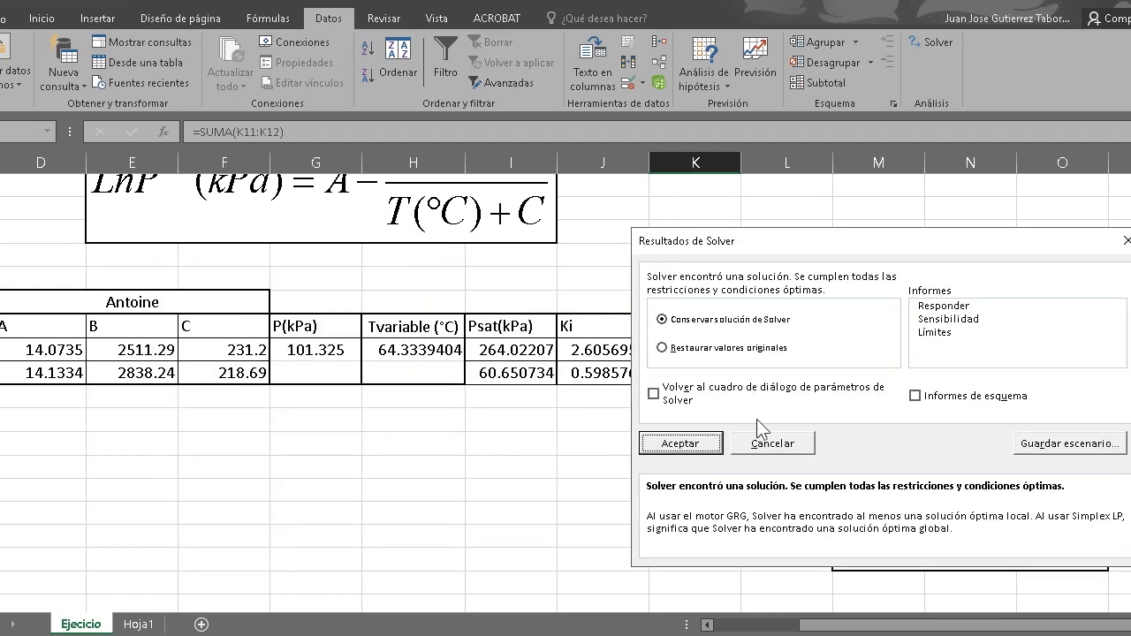
pyautogui.click(676, 320)
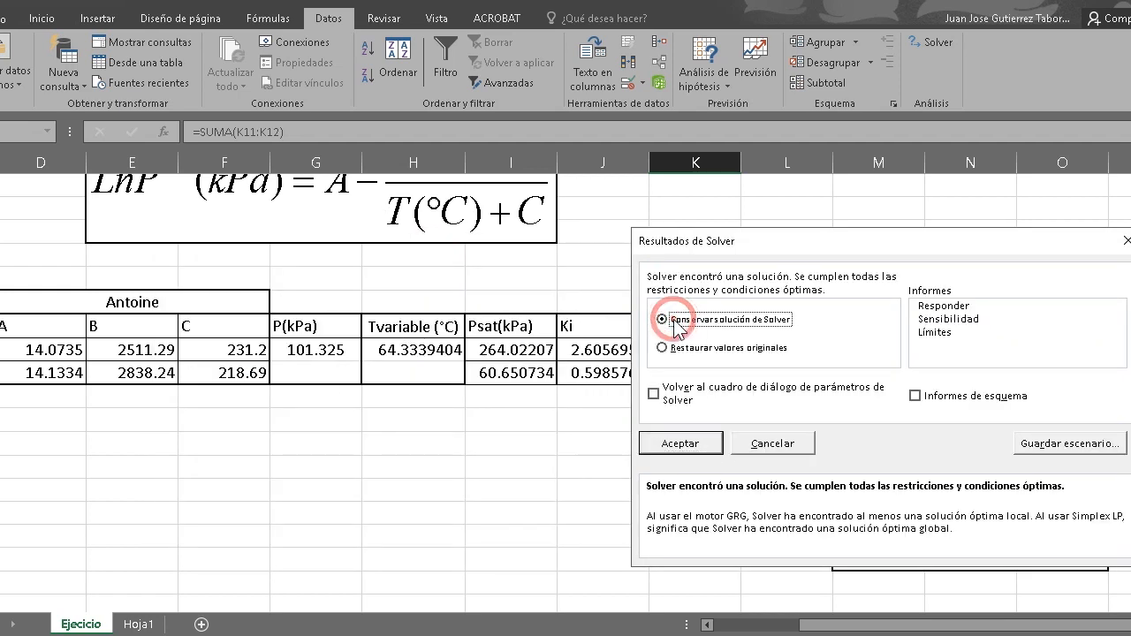
pyautogui.click(679, 437)
pyautogui.click(672, 459)
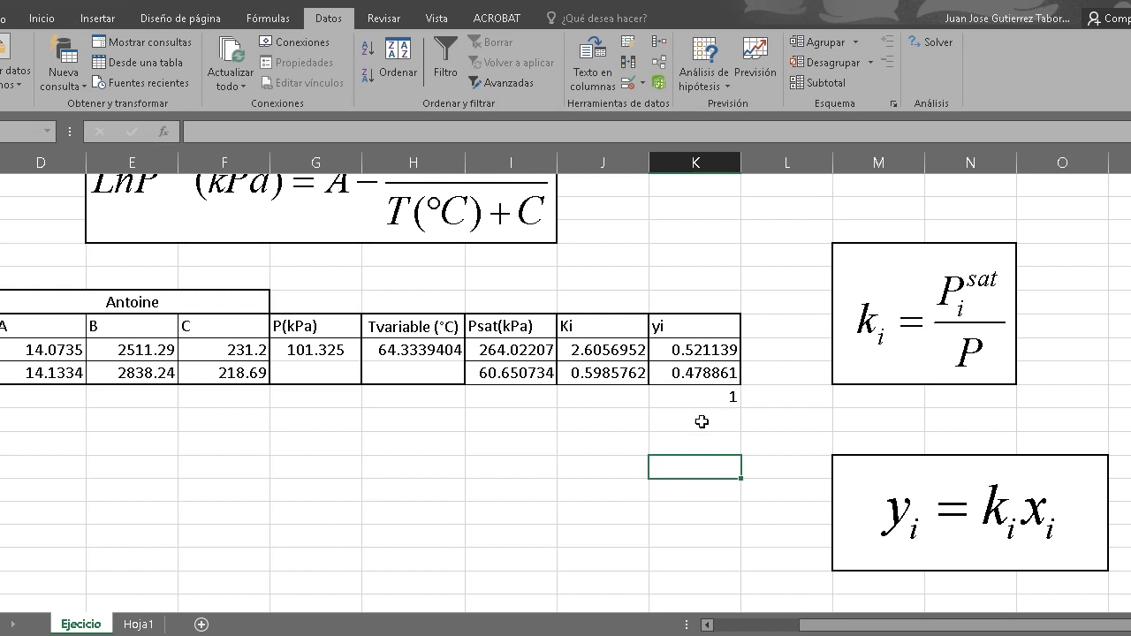
# Step: Review the solved temperature in H11, the yi values and the Eter Dietilico table of T, x1 and y1
pyautogui.click(396, 352)
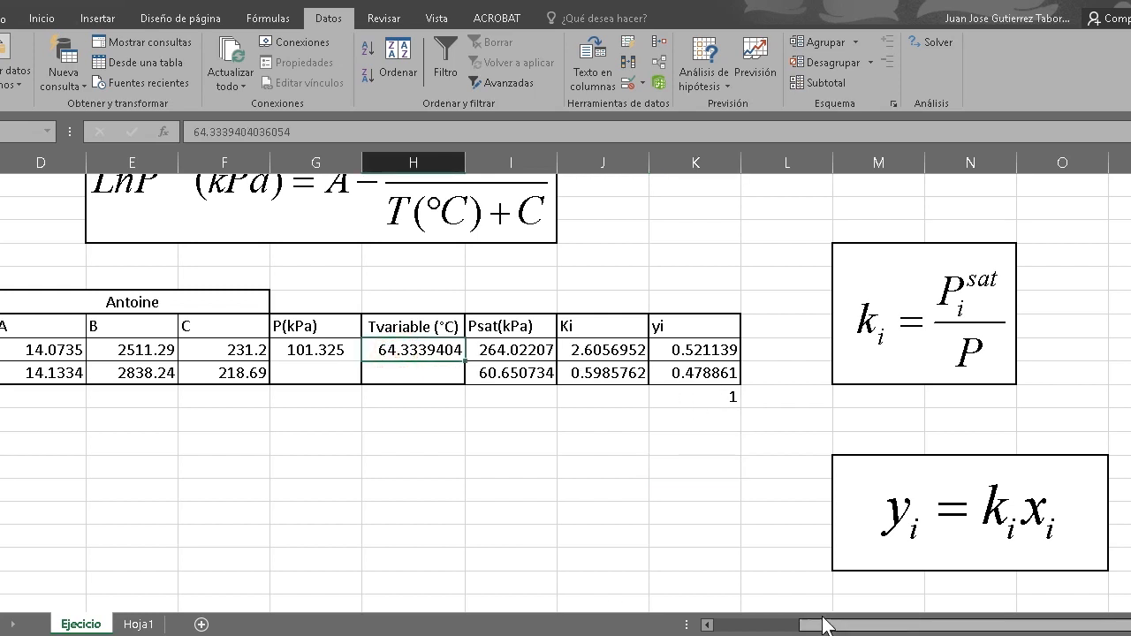
pyautogui.moveTo(919, 624); pyautogui.dragTo(840, 624)
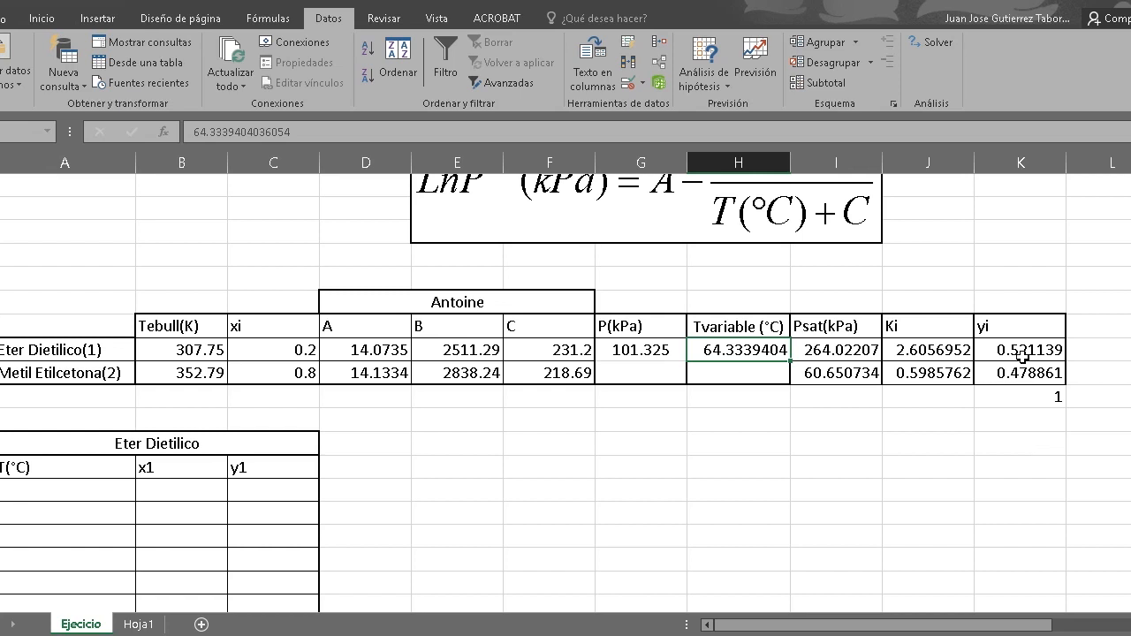
pyautogui.scroll(-1, 739, 499)
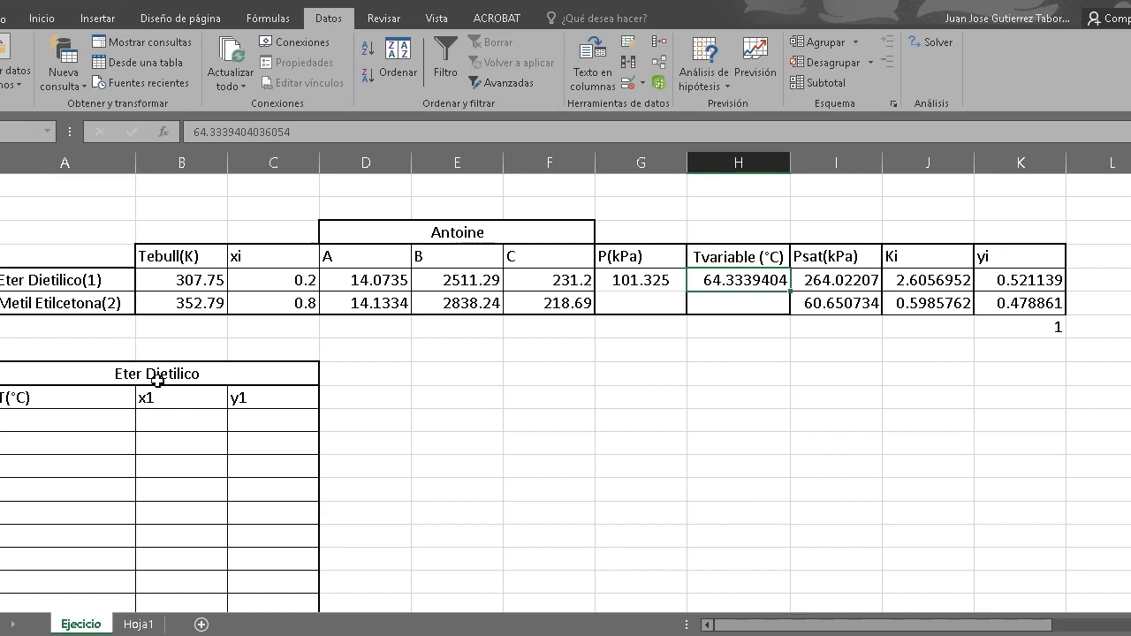
# Step: Review the T(°C), x1 and y1 column headings of the Eter Dietilico results table
pyautogui.moveTo(829, 622); pyautogui.dragTo(798, 627)
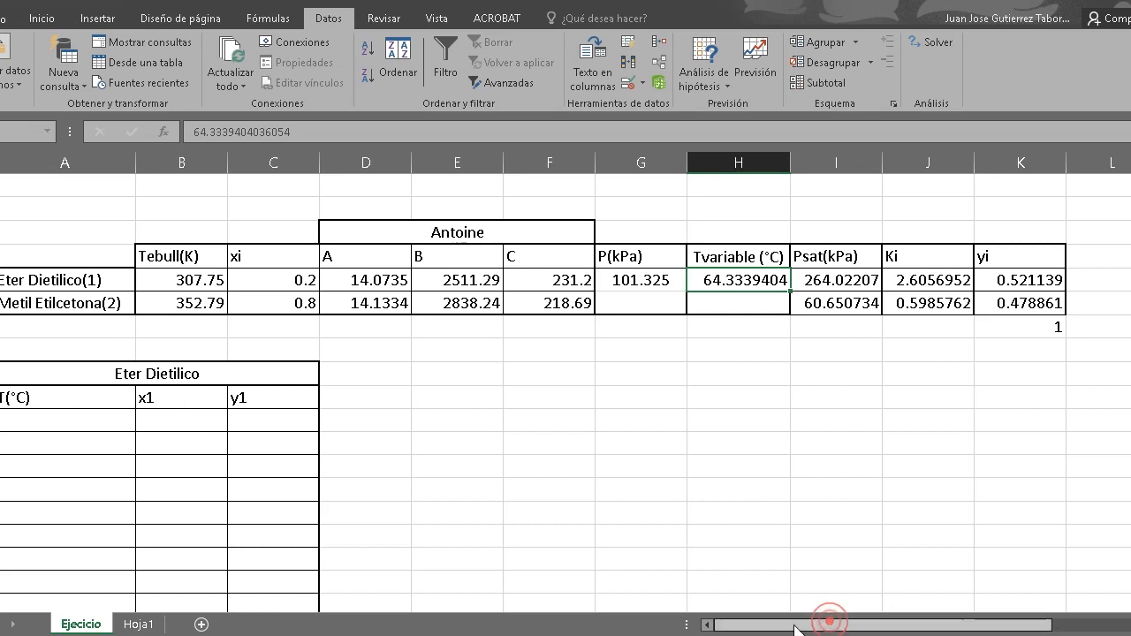
pyautogui.scroll(-1, 200, 397)
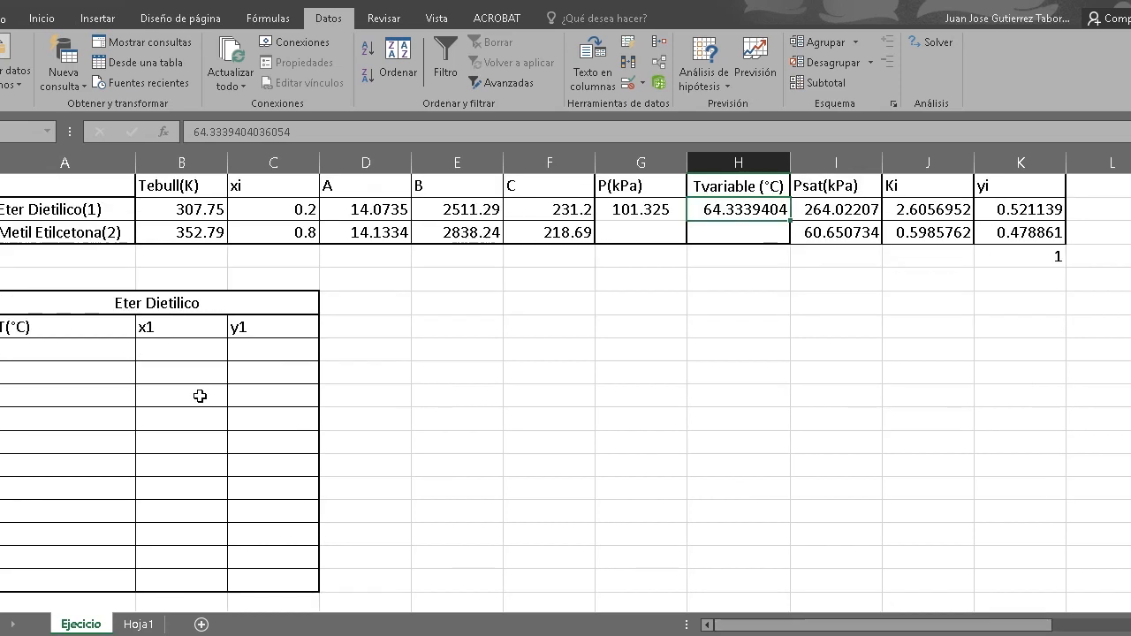
pyautogui.click(69, 334)
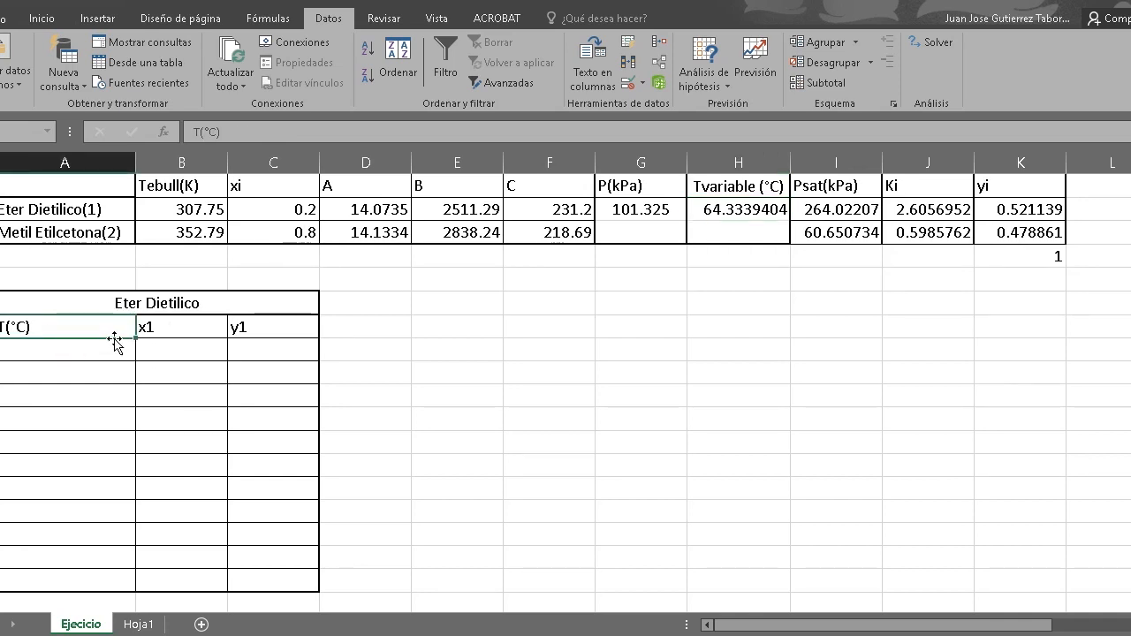
pyautogui.click(180, 326)
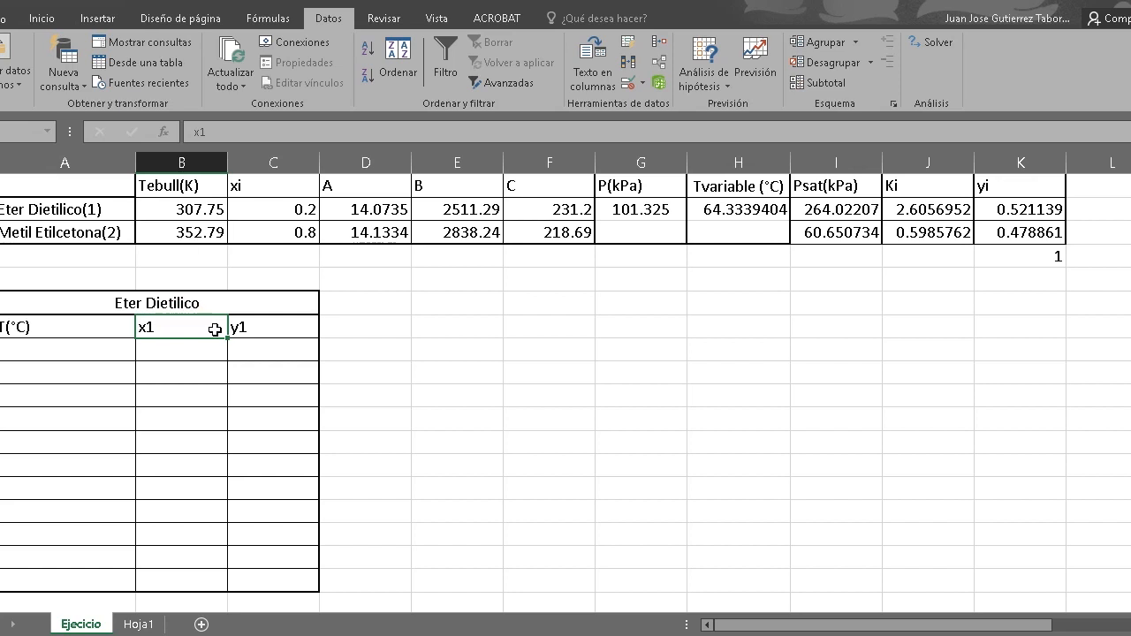
pyautogui.click(220, 305)
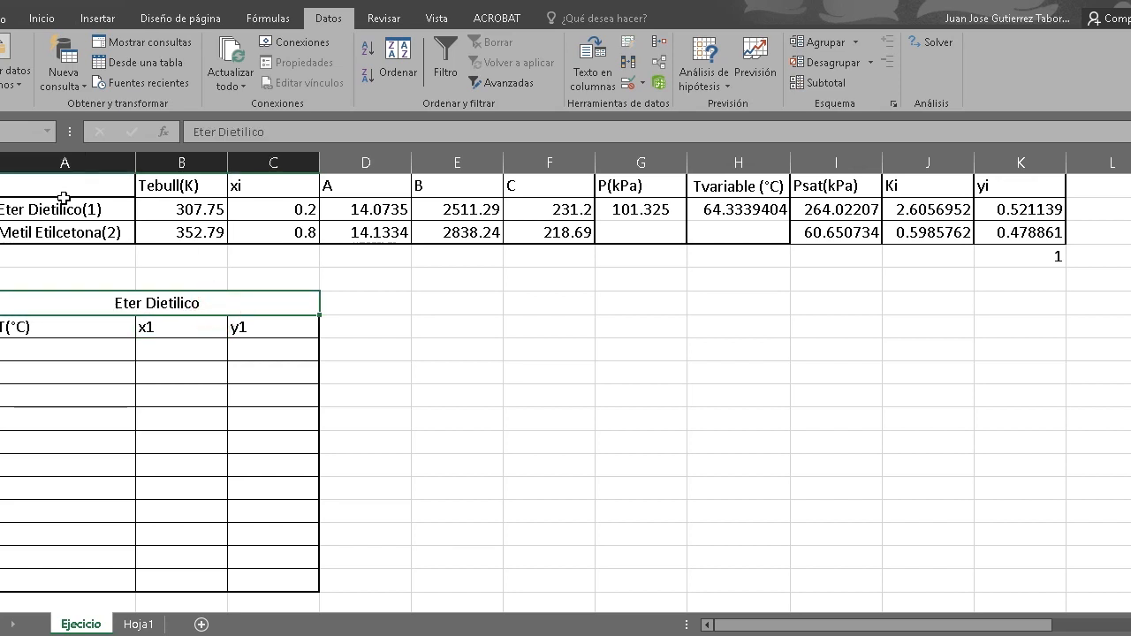
pyautogui.click(265, 330)
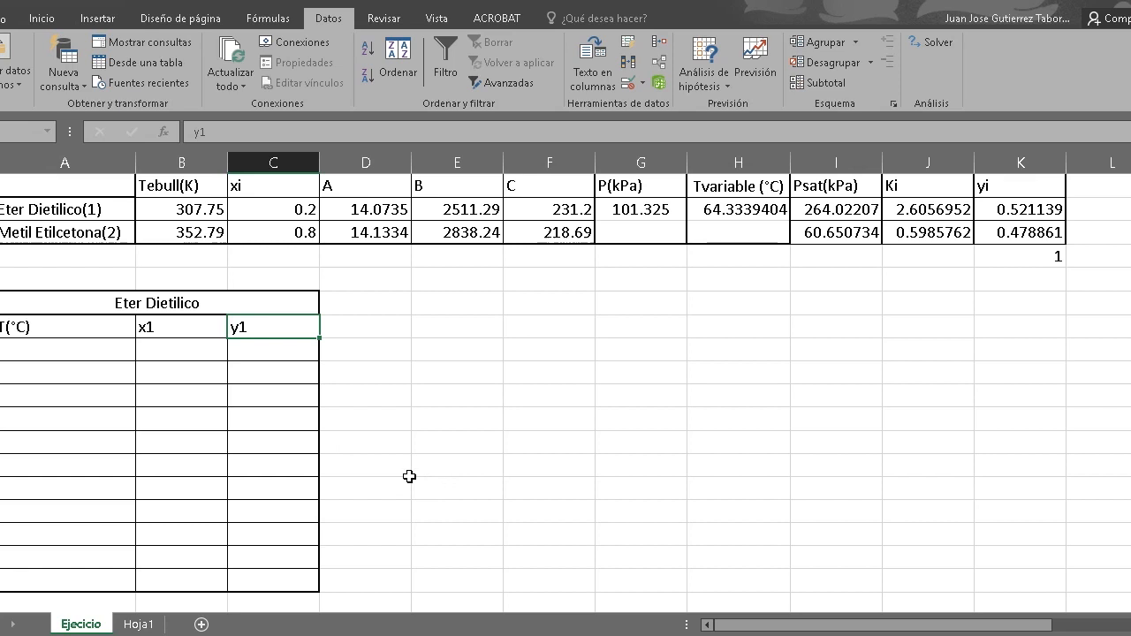
# Step: Enter 0 in the first row and 1 in the last row of the Eter Dietilico table's x1 column
pyautogui.click(203, 349)
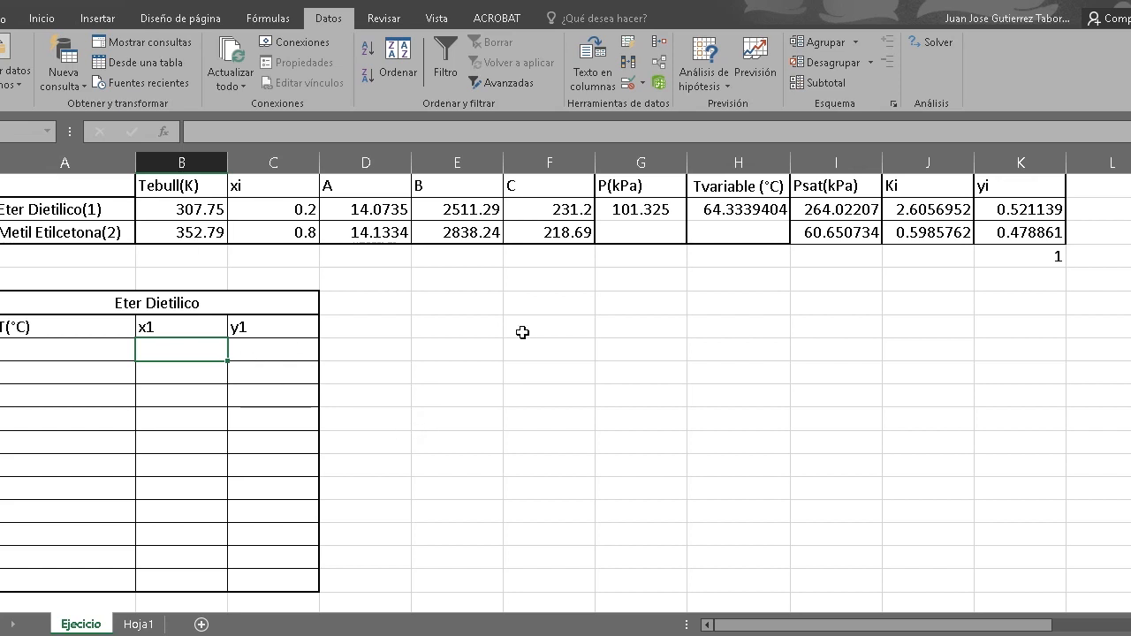
pyautogui.write('0')
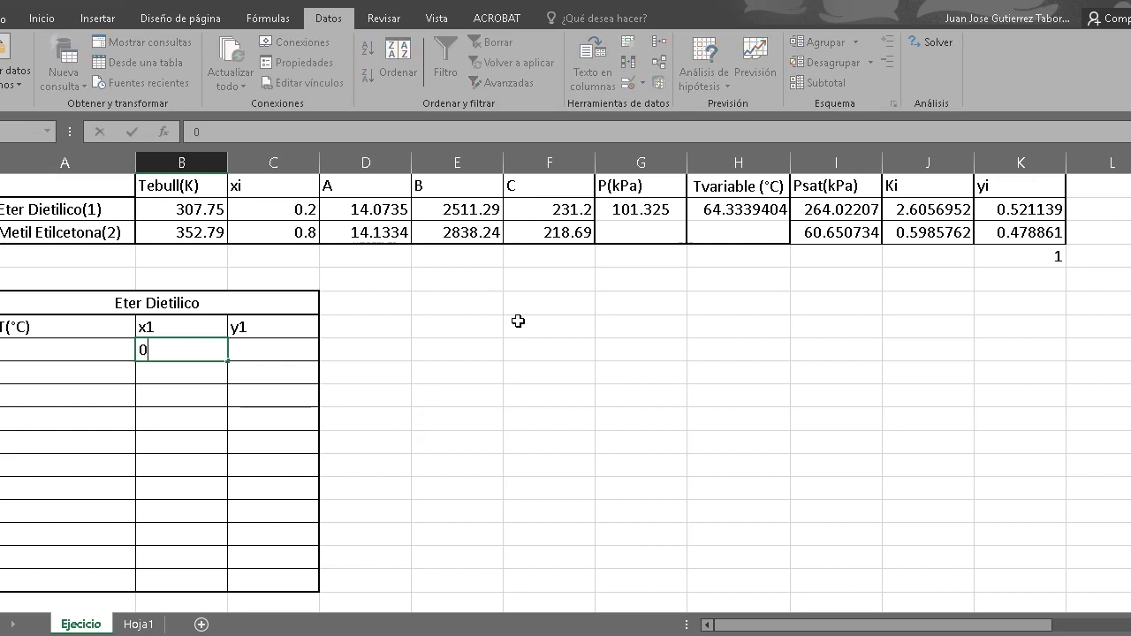
pyautogui.click(196, 577)
pyautogui.write('1')
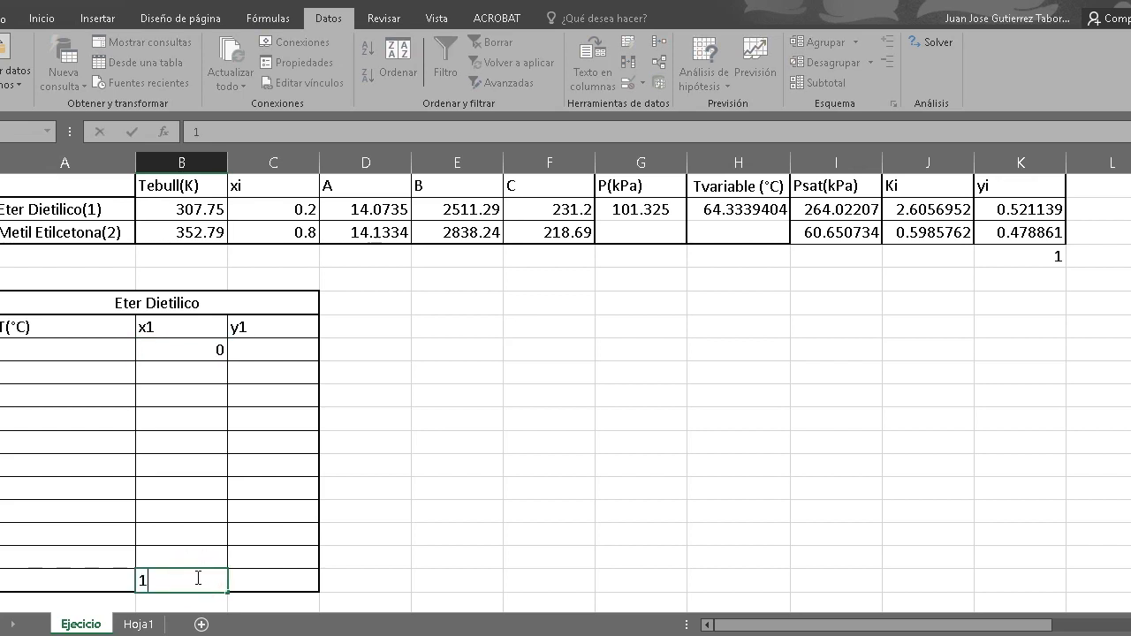
# Step: Enter 0.1 and 0.2 below the 0 in the x1 column and fill the series down in steps of 0.1 to 1
pyautogui.click(188, 372)
pyautogui.write('0.1')
pyautogui.press('Return')
pyautogui.write('0.2')
pyautogui.press('Return')
pyautogui.moveTo(215, 371); pyautogui.dragTo(202, 560)
pyautogui.click(215, 395)
pyautogui.click(664, 412)
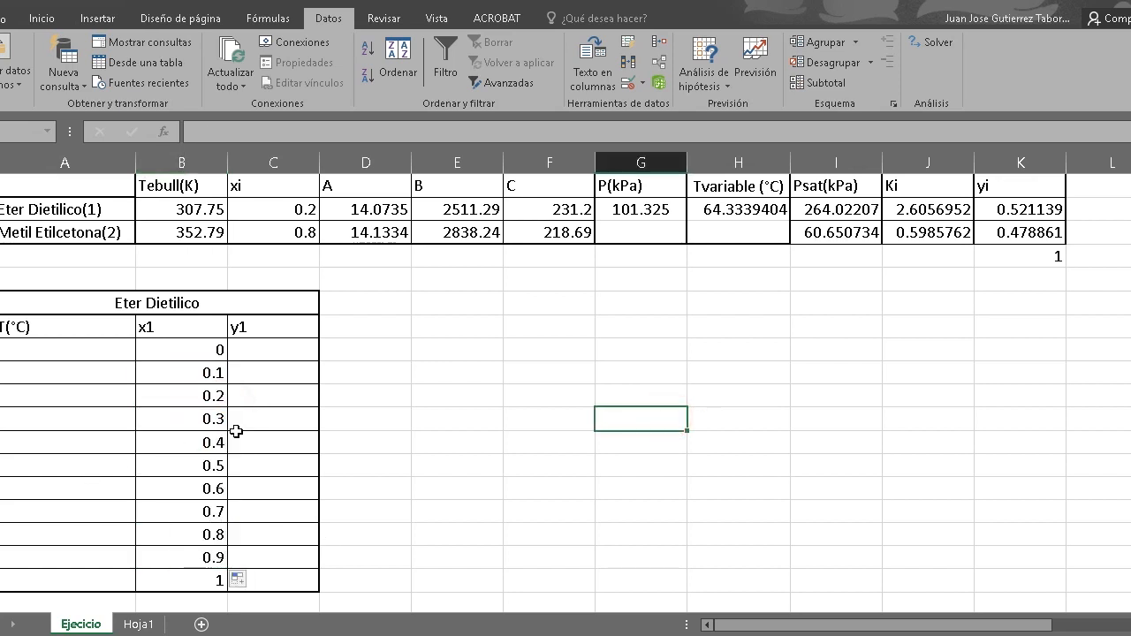
# Step: Set y1 to 0 in the row where x1 is 0 and to 1 in the row where x1 is 1
pyautogui.scroll(1, 399, 473)
pyautogui.scroll(-1, 403, 472)
pyautogui.scroll(1, 296, 478)
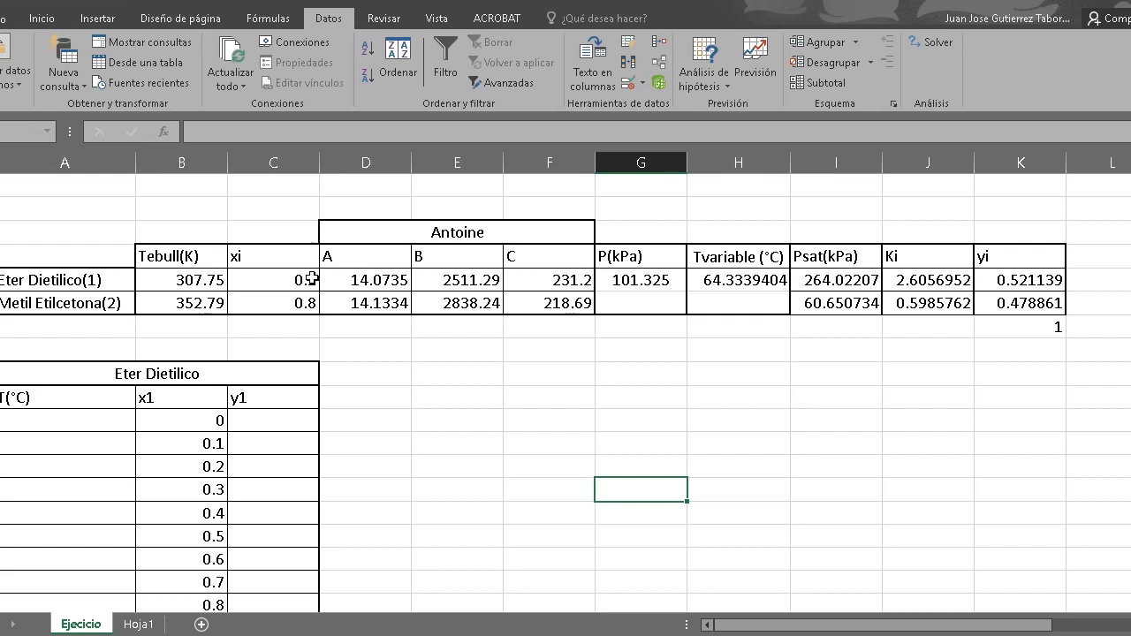
pyautogui.scroll(-2, 345, 442)
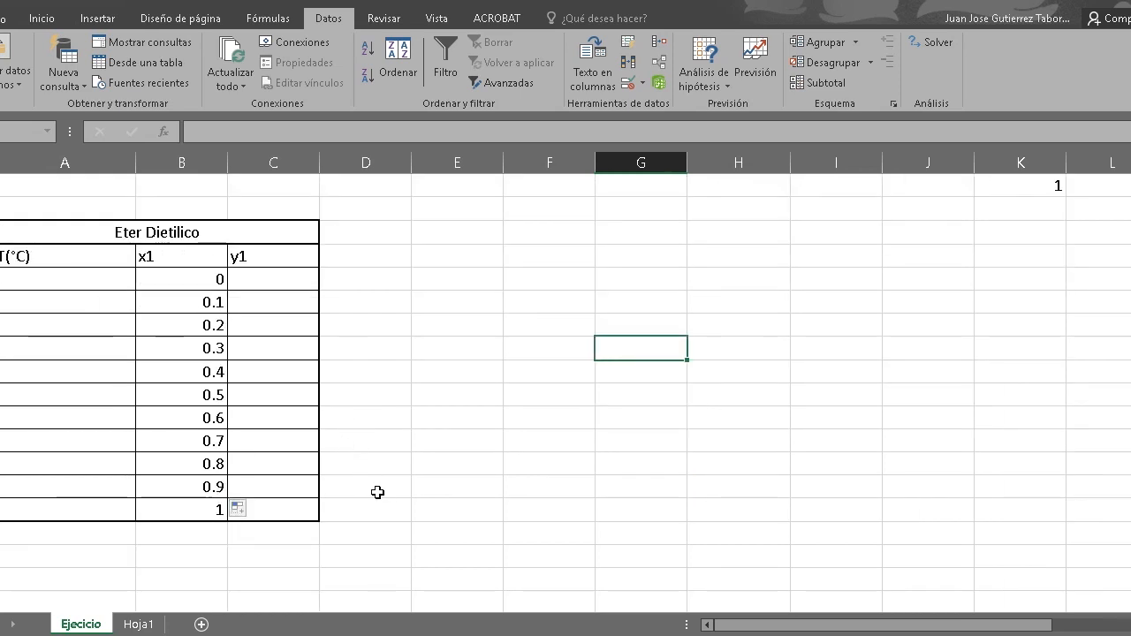
pyautogui.click(263, 282)
pyautogui.click(183, 277)
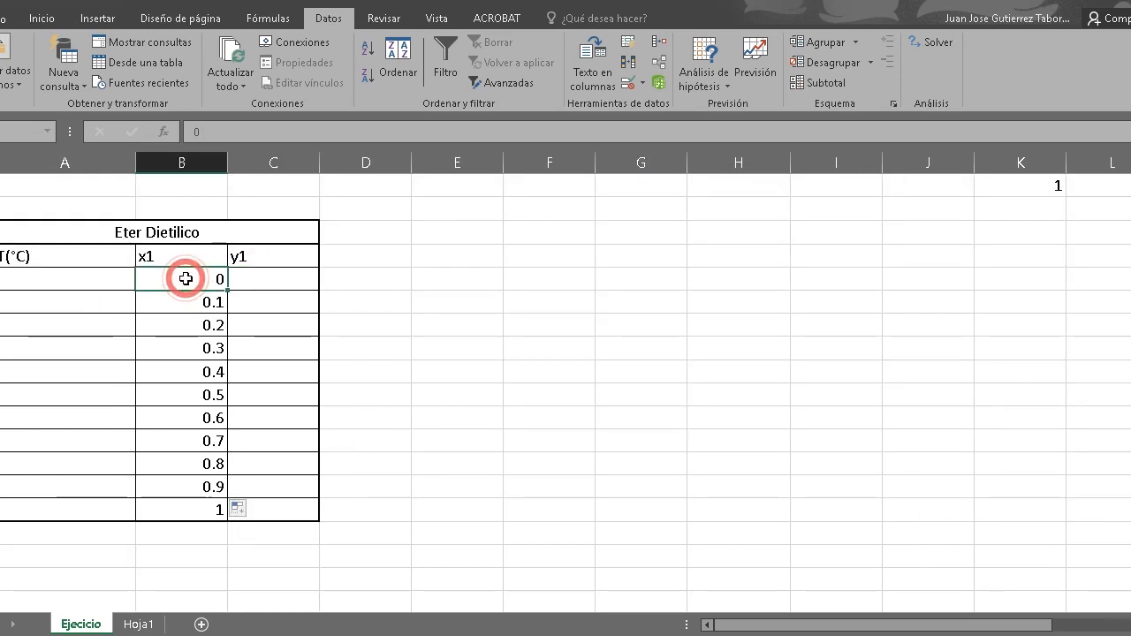
pyautogui.click(255, 283)
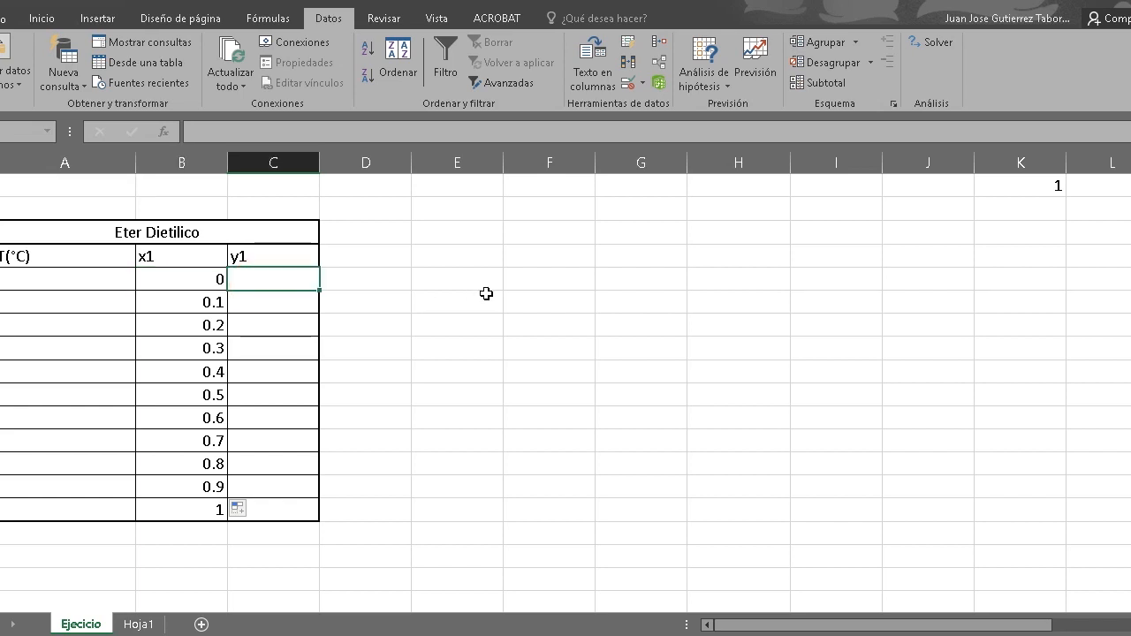
pyautogui.write('0')
pyautogui.click(194, 513)
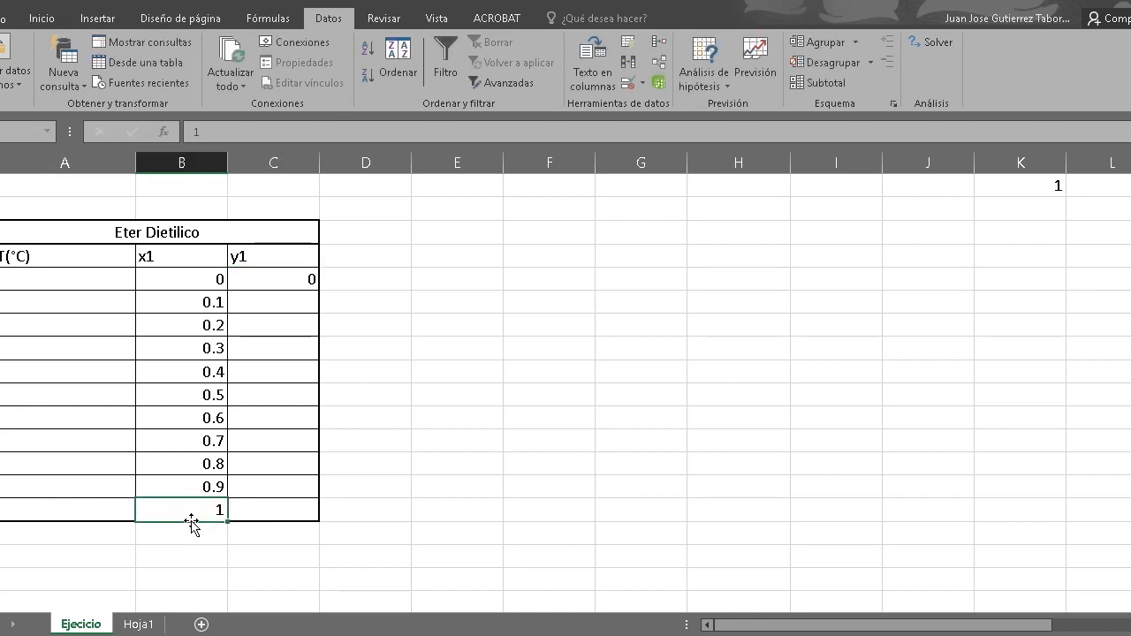
pyautogui.click(258, 510)
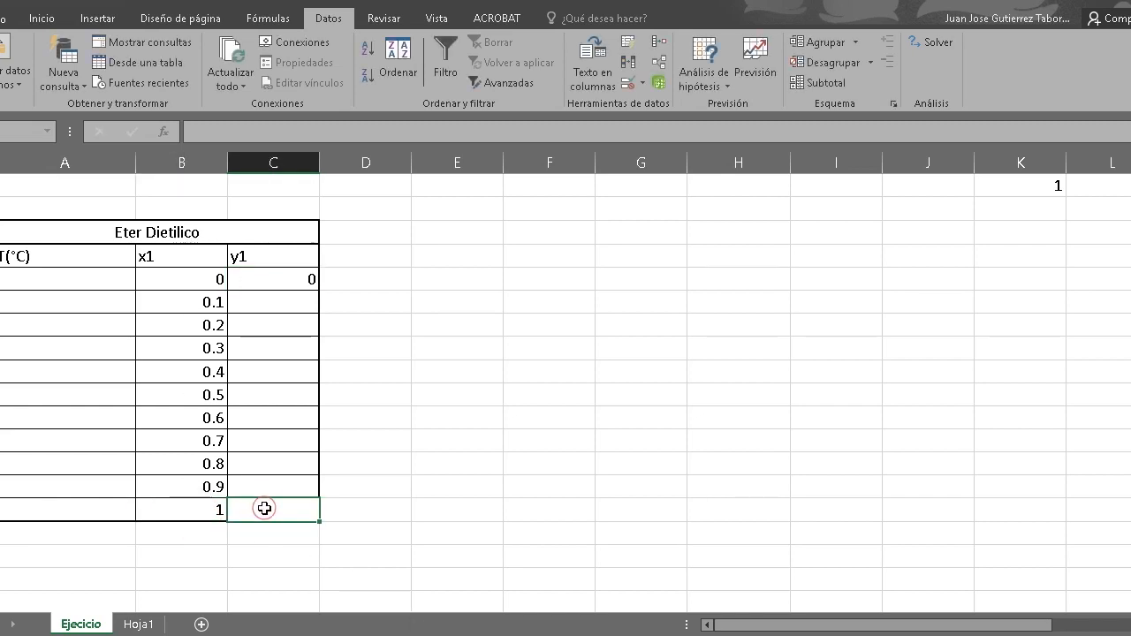
pyautogui.write('1')
pyautogui.click(436, 432)
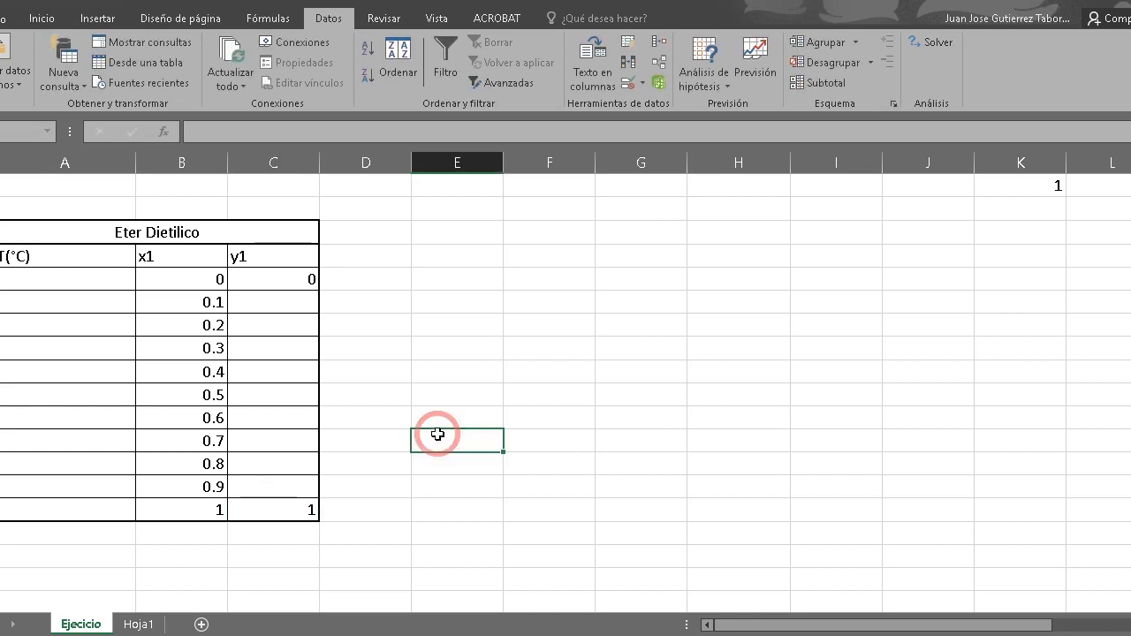
# Step: Replace the Metil Etilcetona xi value with the formula =1-C11 so it depends on the Eter Dietilico fraction
pyautogui.scroll(2, 436, 432)
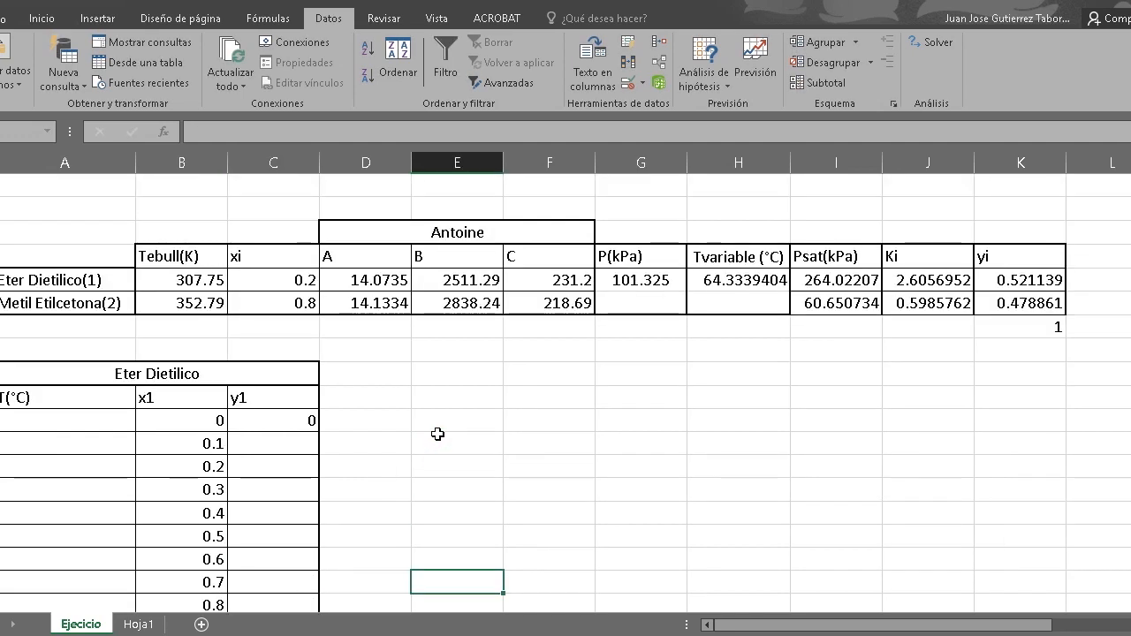
pyautogui.click(283, 305)
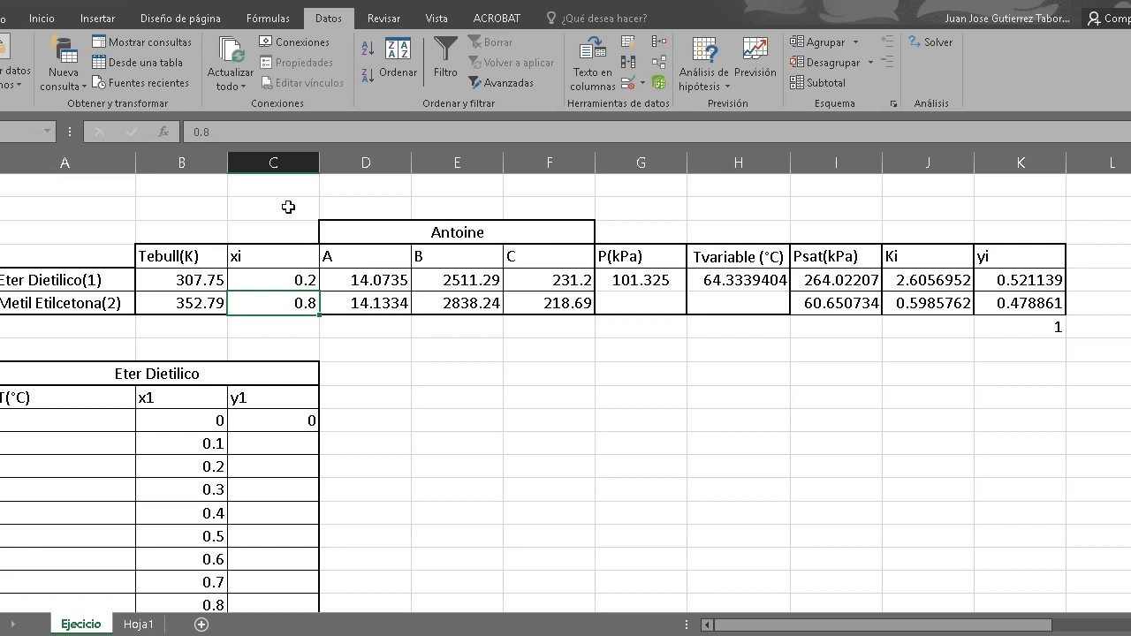
pyautogui.moveTo(235, 132); pyautogui.dragTo(182, 139)
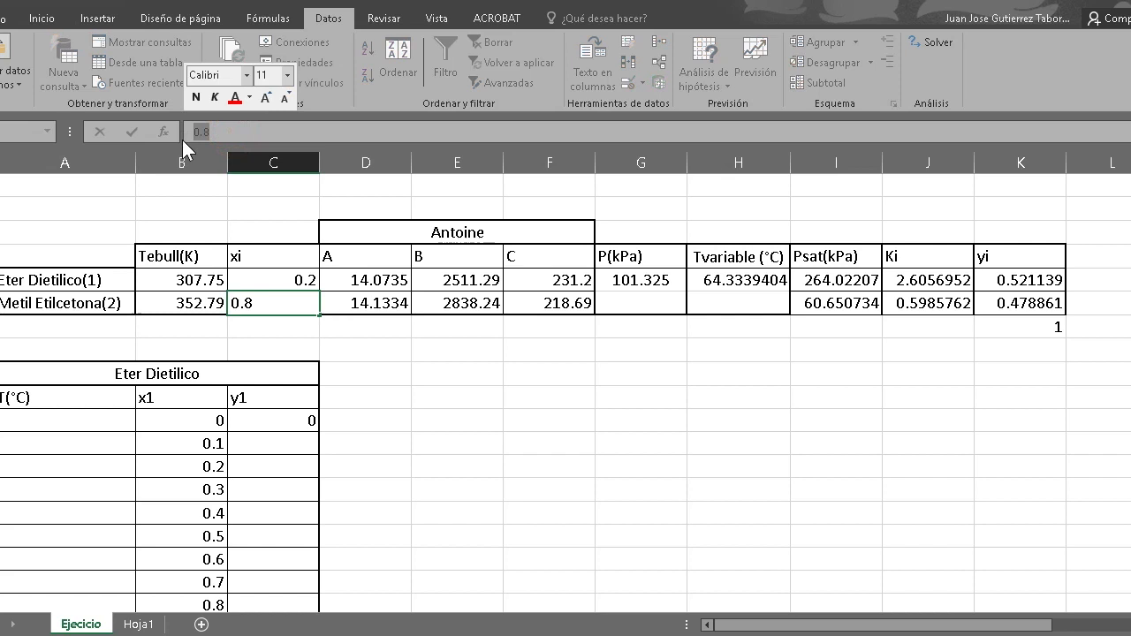
pyautogui.write('1-')
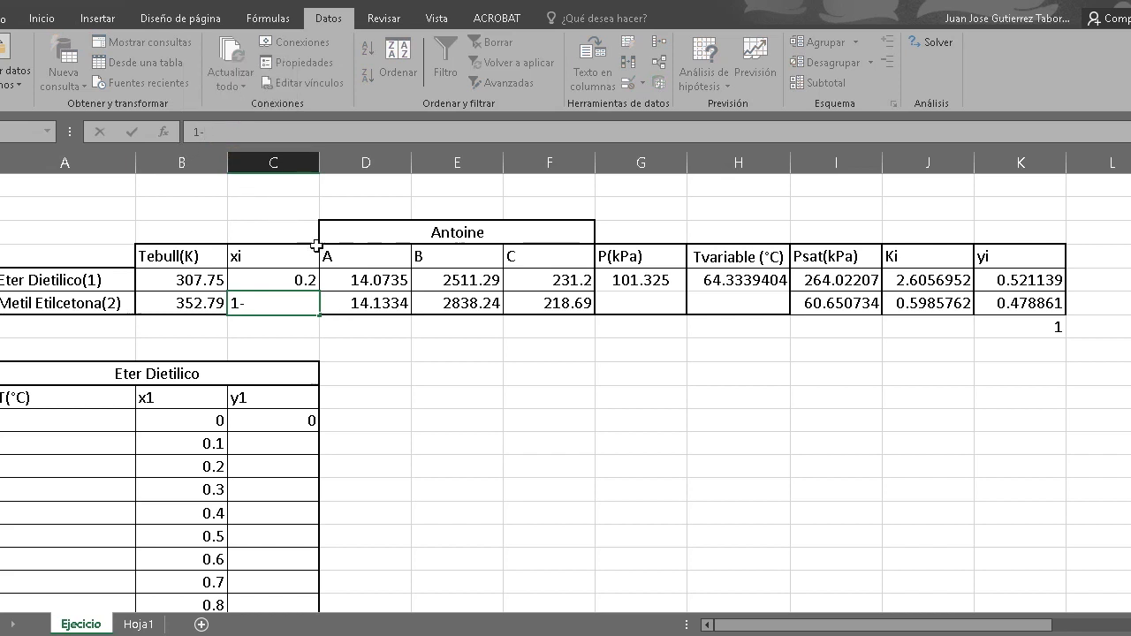
pyautogui.click(289, 273)
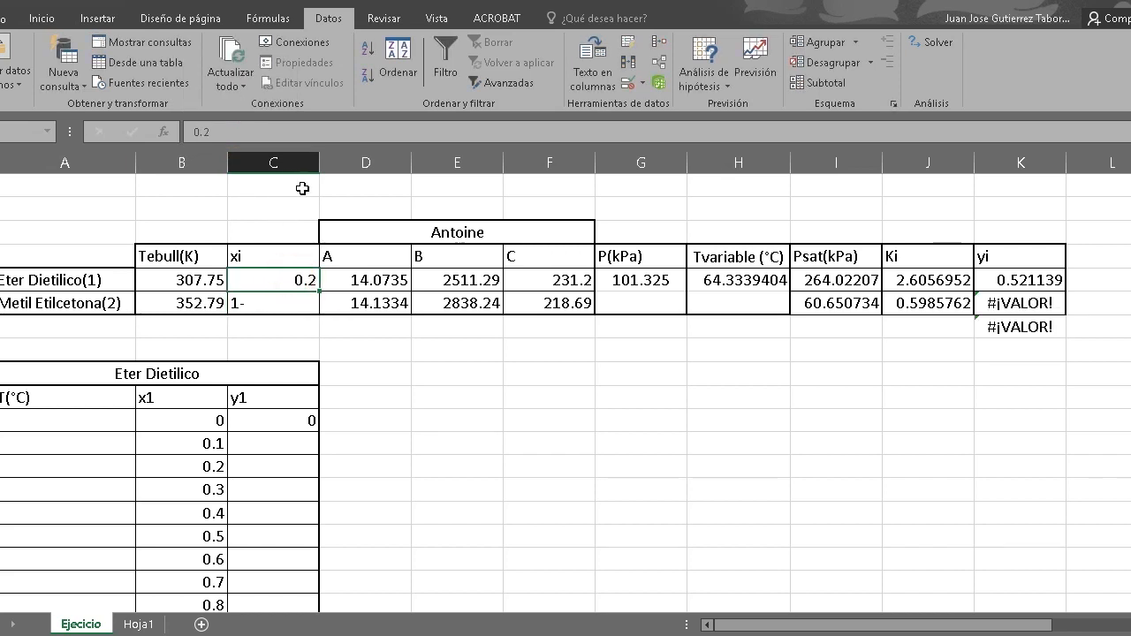
pyautogui.click(274, 302)
pyautogui.click(226, 138)
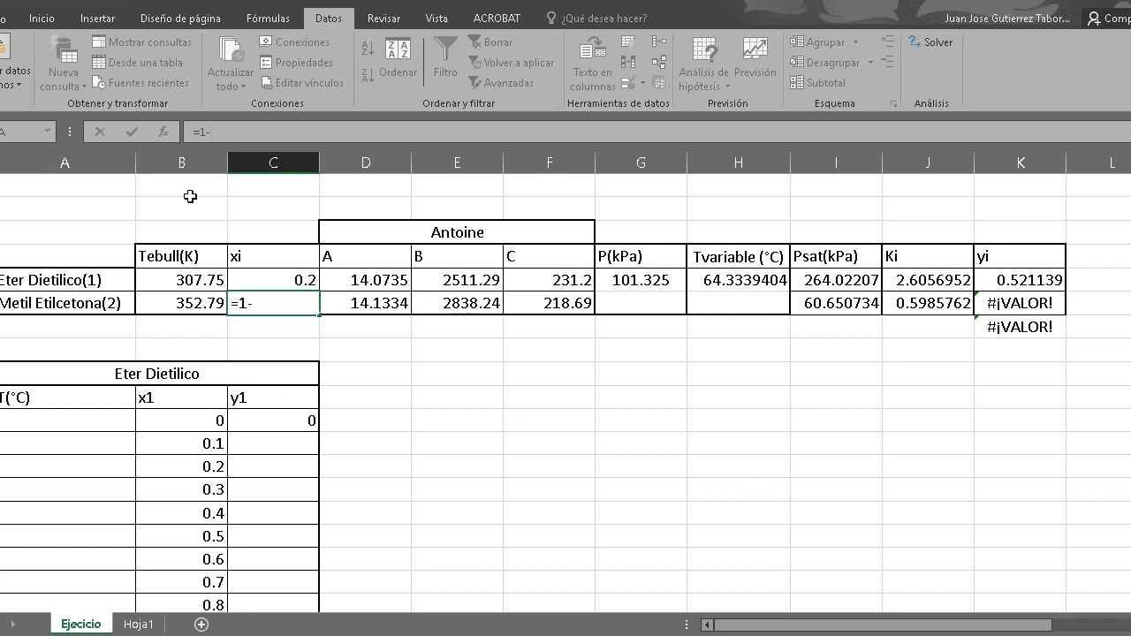
pyautogui.click(274, 280)
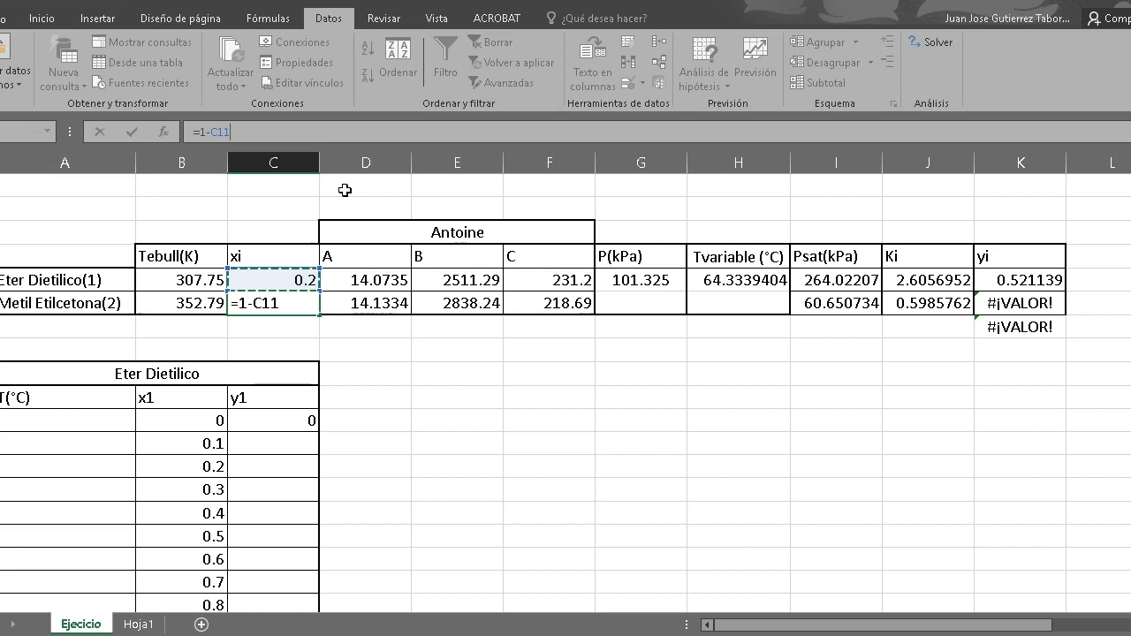
pyautogui.press('Return')
pyautogui.click(560, 495)
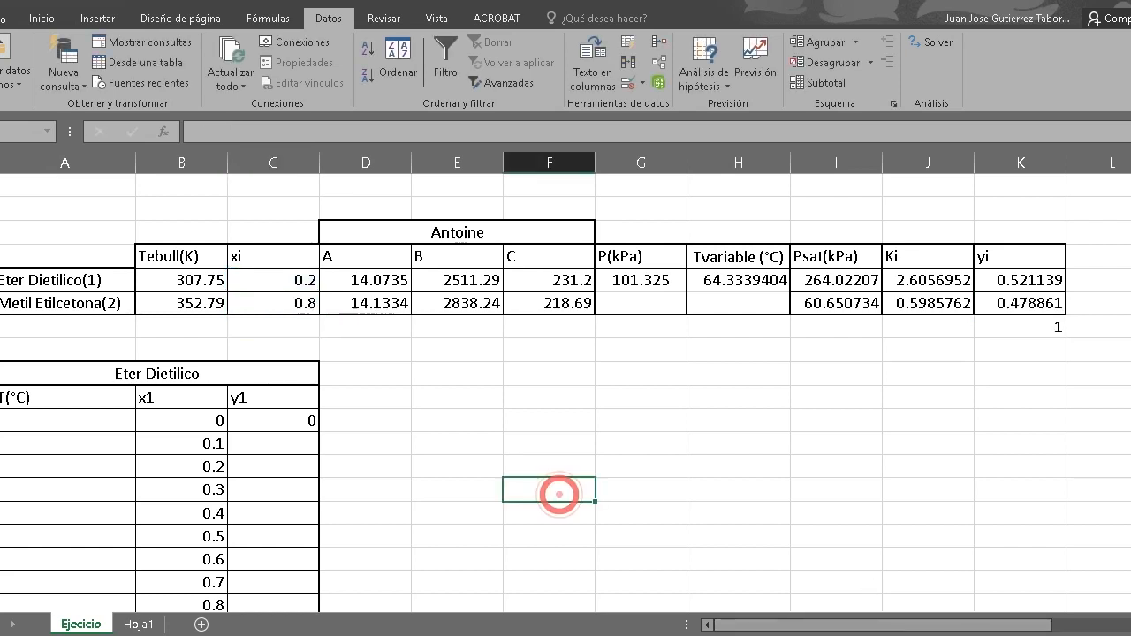
# Step: Copy the solved temperature from H11 and paste it as a value into the T(°C) column at x1 = 0.2
pyautogui.click(277, 274)
pyautogui.click(295, 305)
pyautogui.click(271, 277)
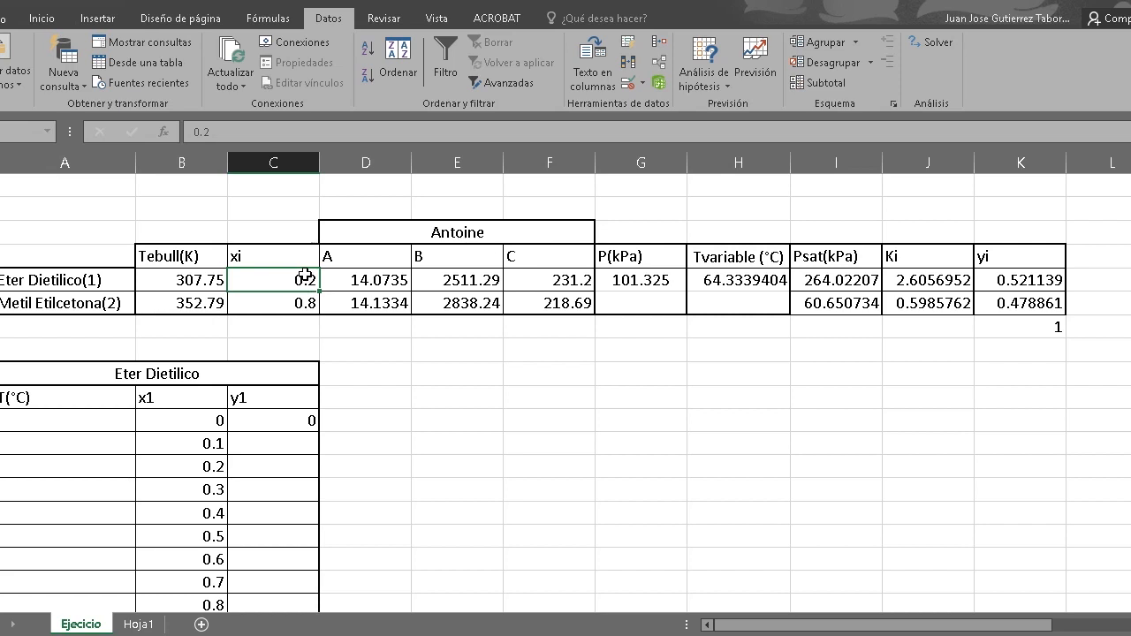
pyautogui.click(751, 281)
pyautogui.hotkey('ctrl', 'c')
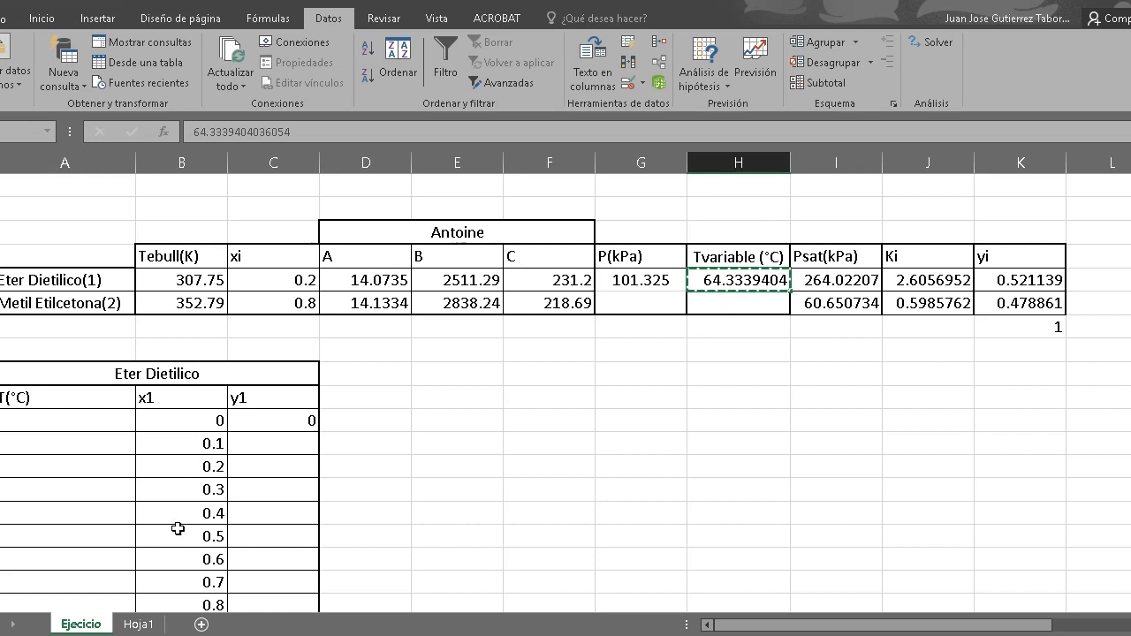
pyautogui.rightClick(80, 465)
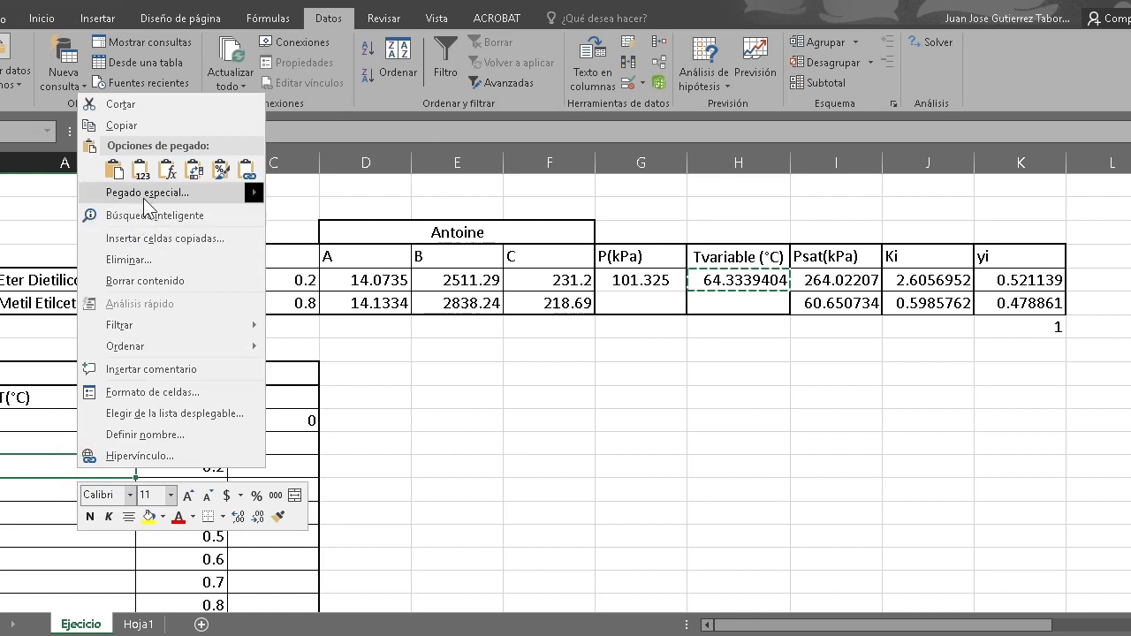
pyautogui.click(138, 174)
# Step: Copy the Eter Dietilico yi result from K11 and paste it as a value into the y1 column at x1 = 0.2
pyautogui.click(1021, 280)
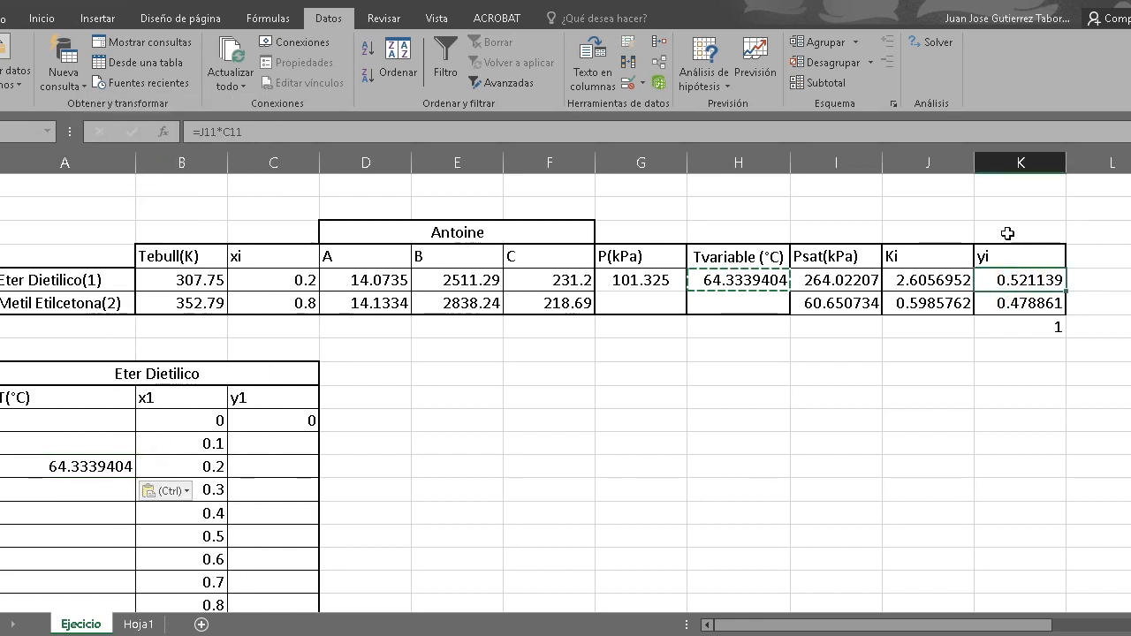
pyautogui.rightClick(1021, 278)
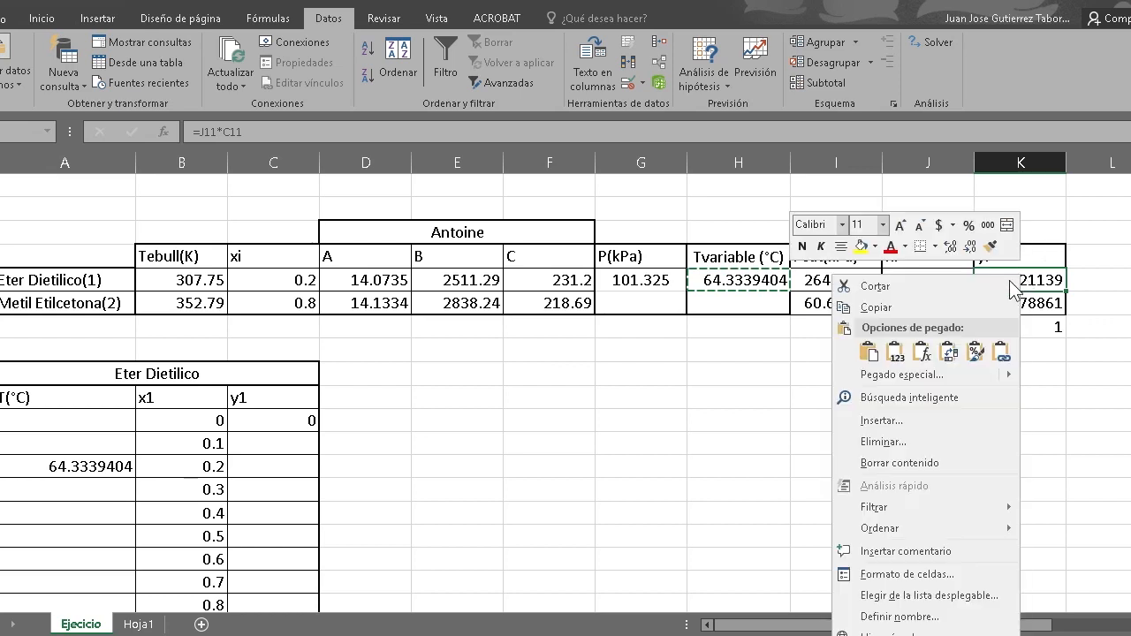
pyautogui.click(878, 307)
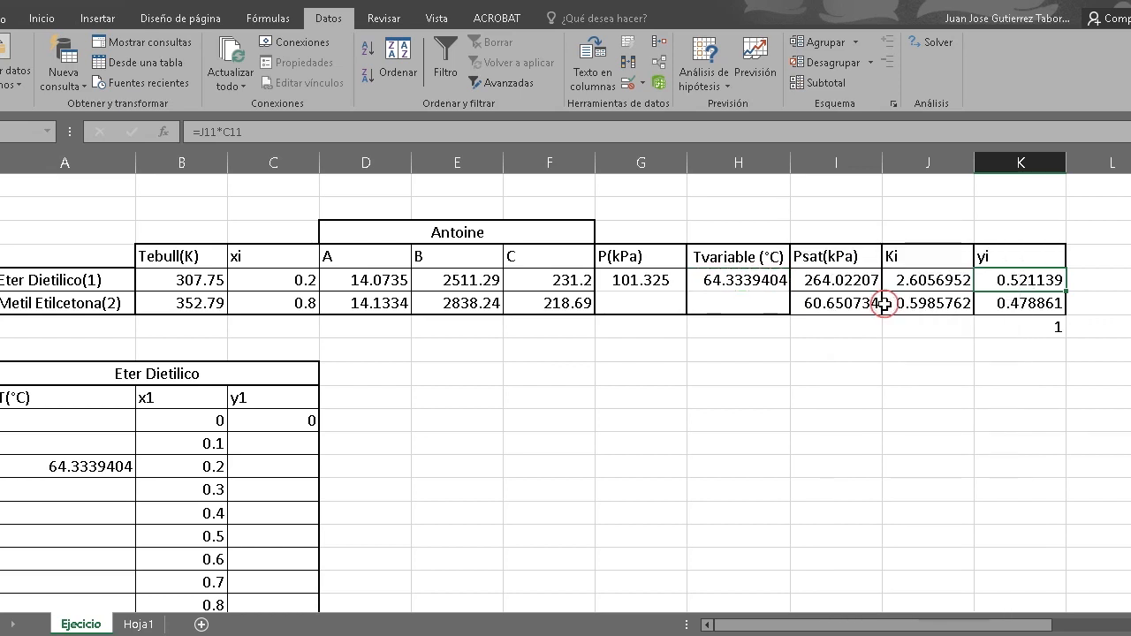
pyautogui.rightClick(265, 464)
pyautogui.click(326, 169)
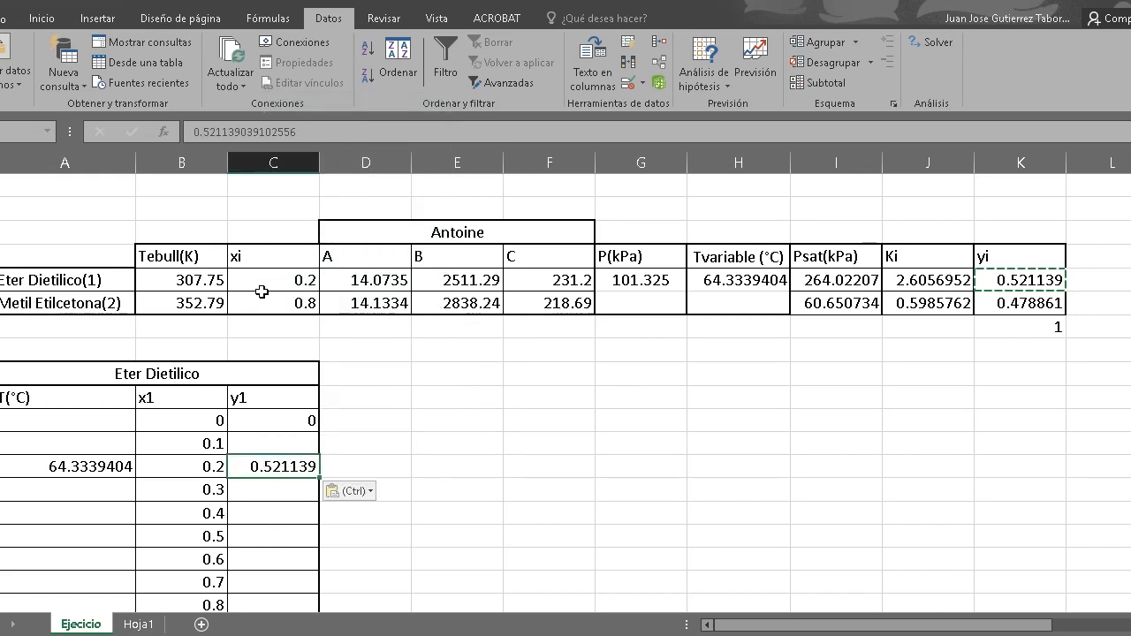
pyautogui.scroll(-2, 239, 471)
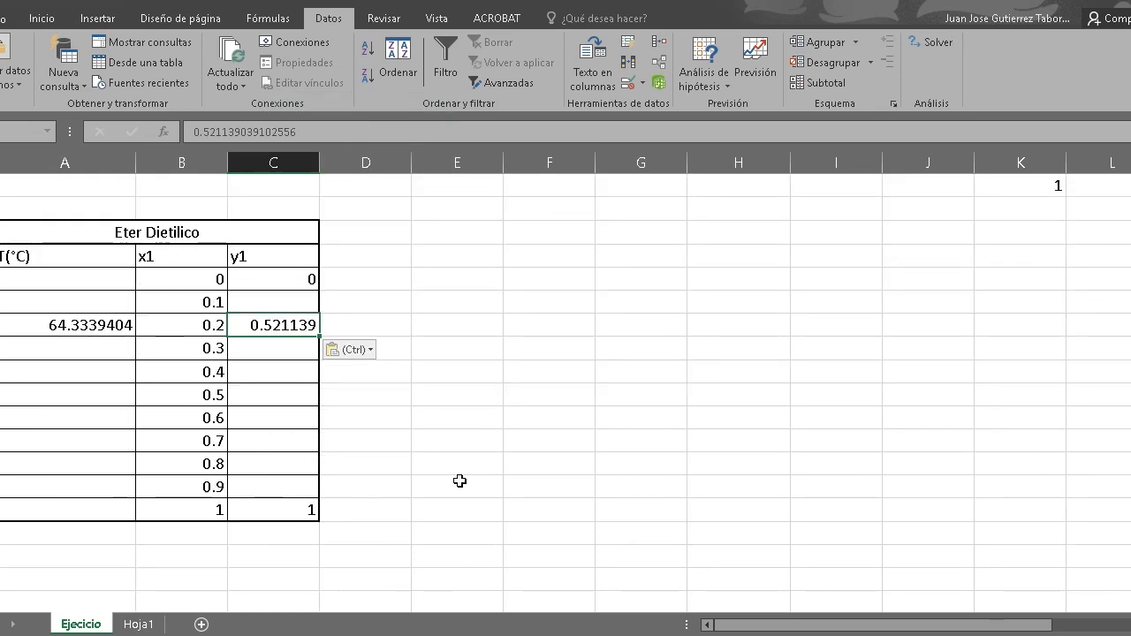
pyautogui.scroll(1, 459, 481)
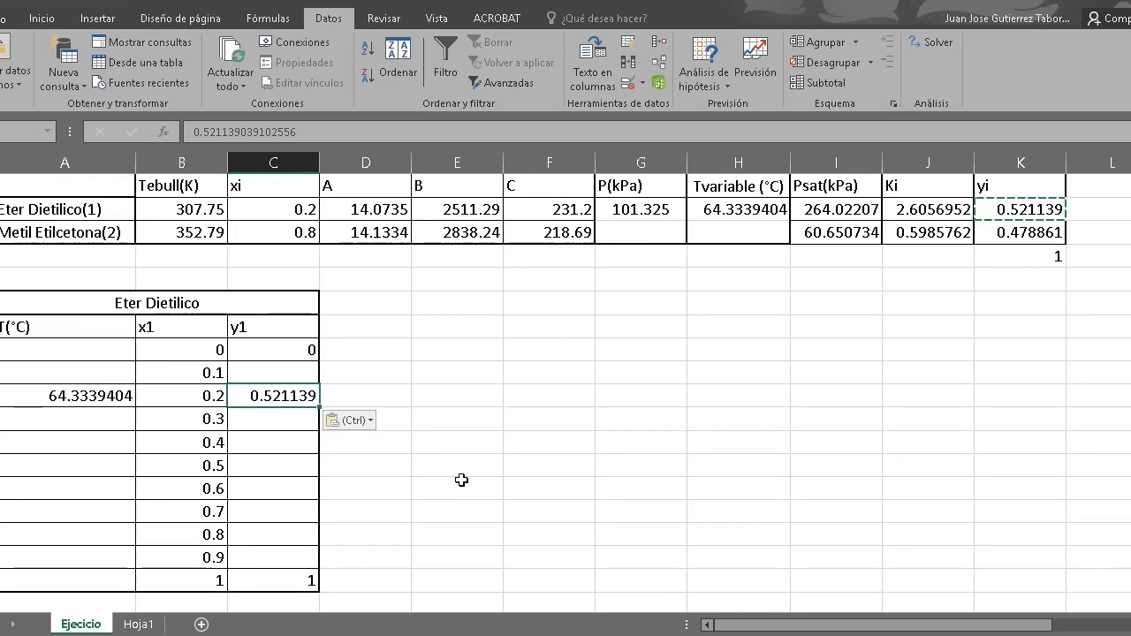
pyautogui.scroll(1, 487, 434)
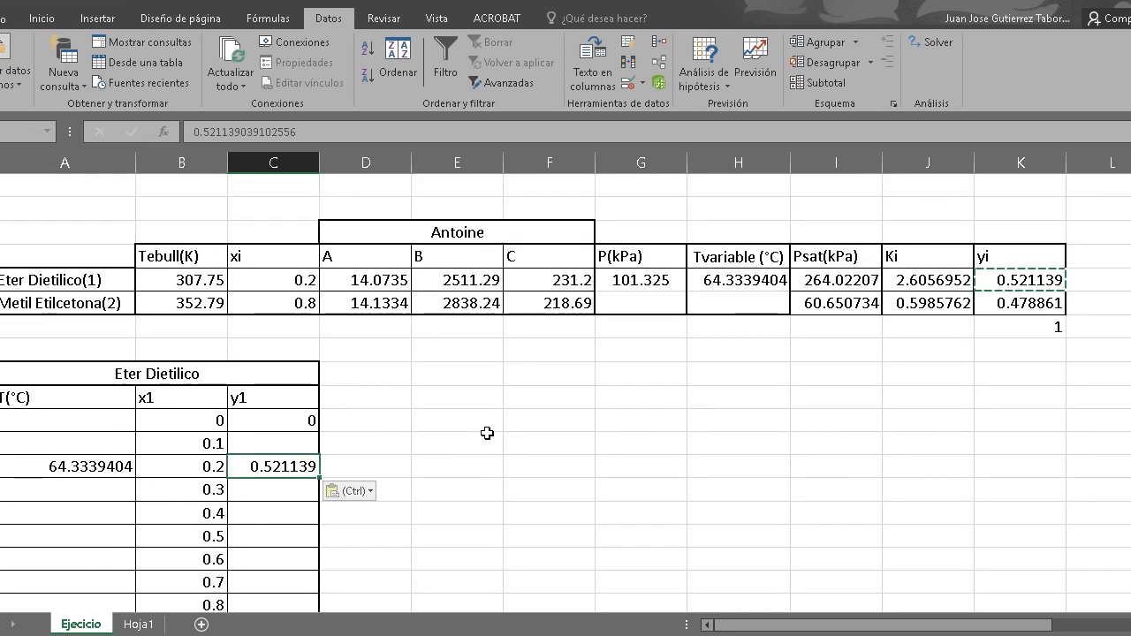
# Step: Set the Eter Dietilico xi value in C11 to 0.1
pyautogui.click(301, 280)
pyautogui.write('0.')
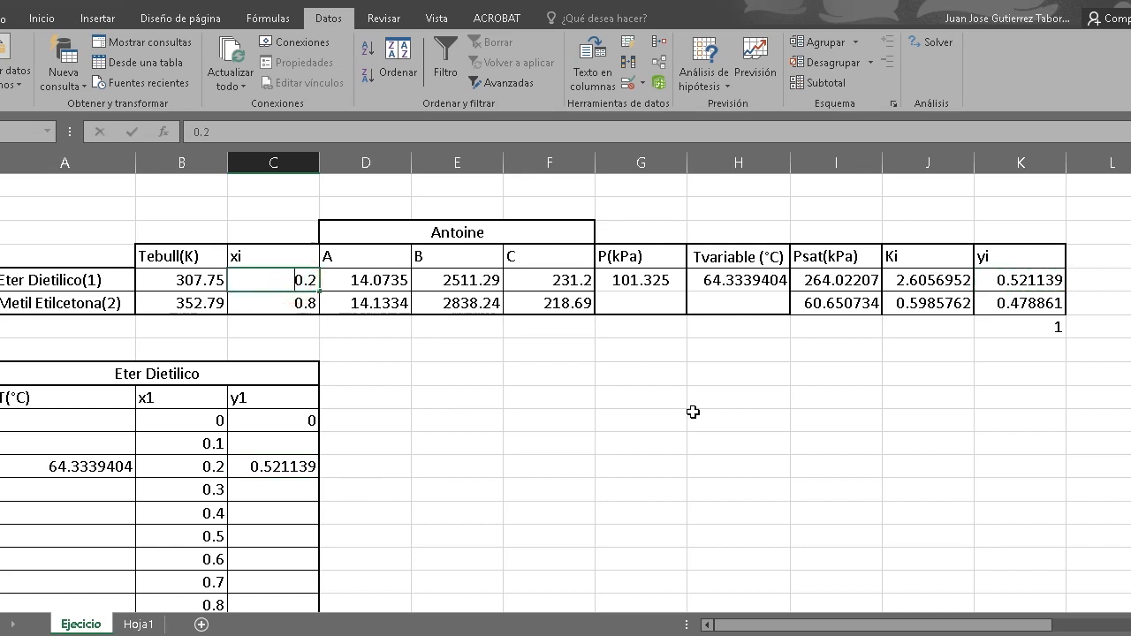
pyautogui.write('1')
pyautogui.press('Return')
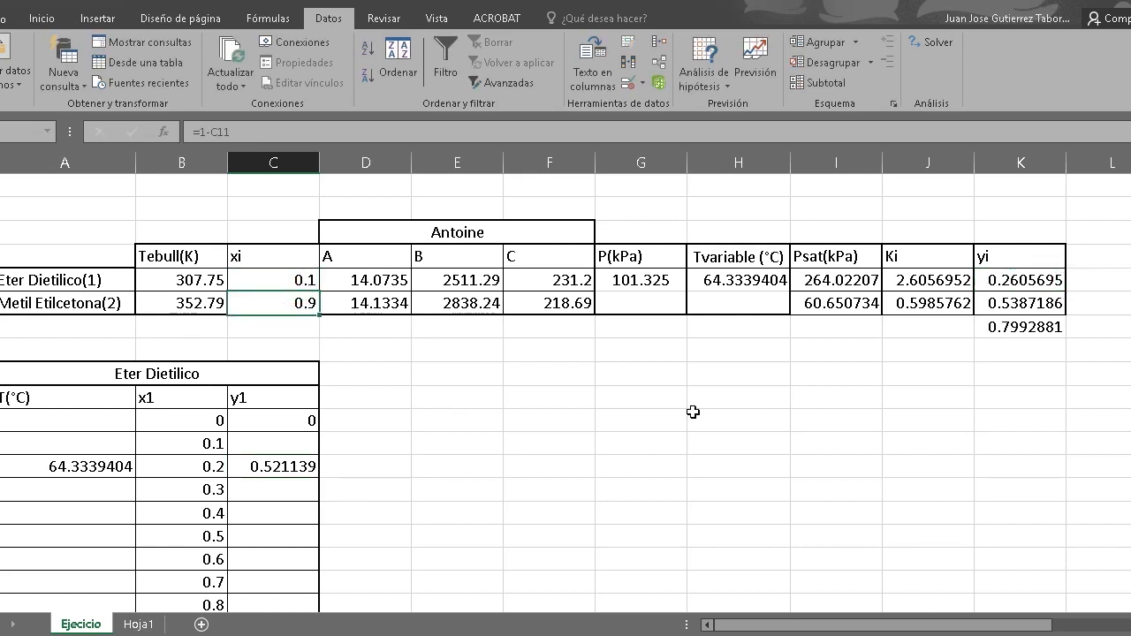
# Step: Run Solver to bring the yi sum in K13 to 1 by changing the temperature in H11, and keep the solution
pyautogui.click(1048, 334)
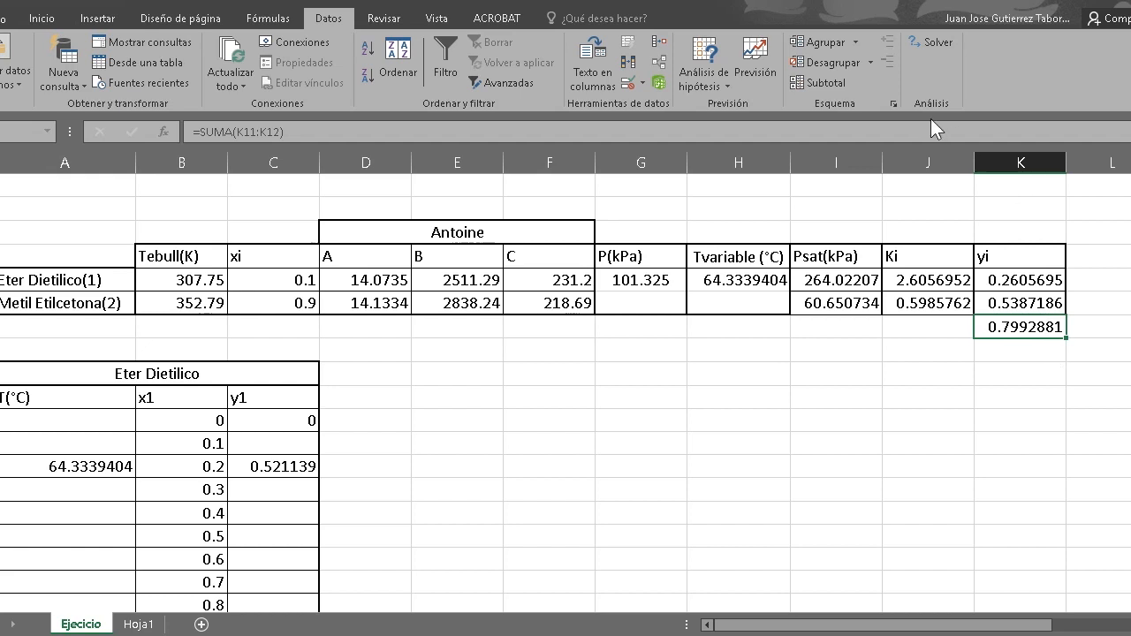
pyautogui.click(928, 37)
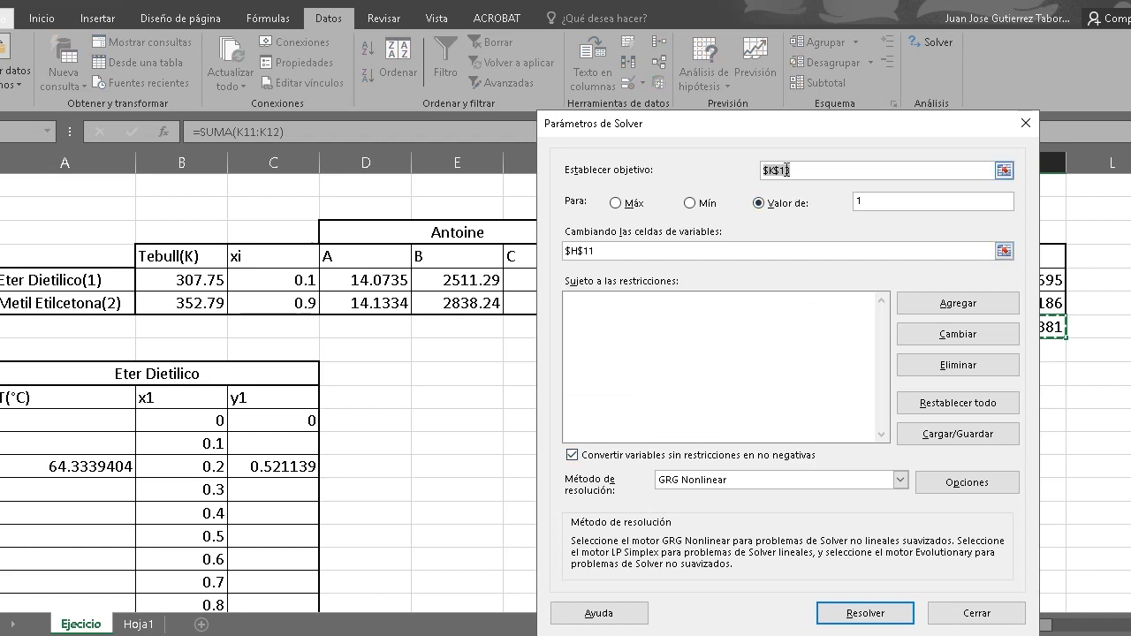
pyautogui.click(840, 611)
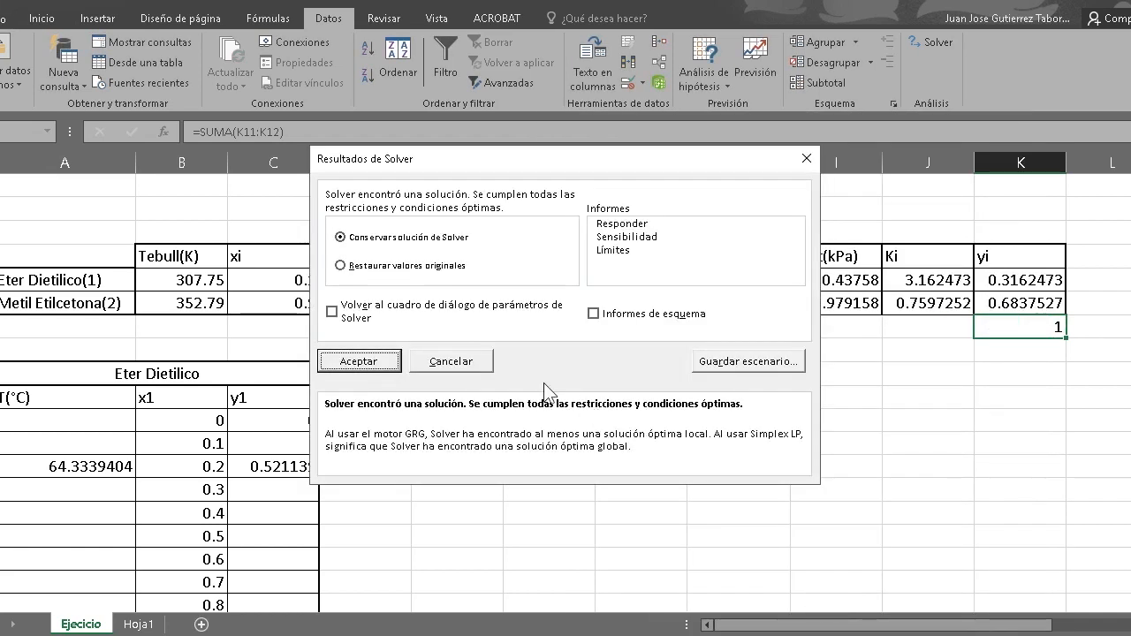
pyautogui.click(369, 366)
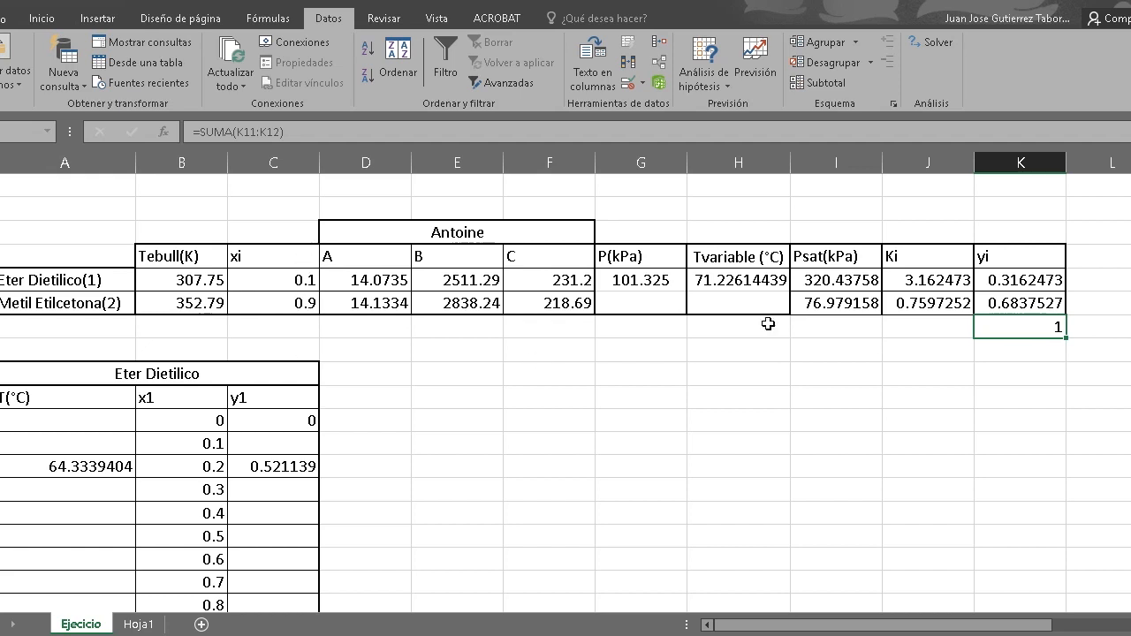
# Step: Copy the solved temperature from H11 and paste it as a value into the T(°C) column at x1 = 0.1
pyautogui.click(750, 284)
pyautogui.rightClick(751, 284)
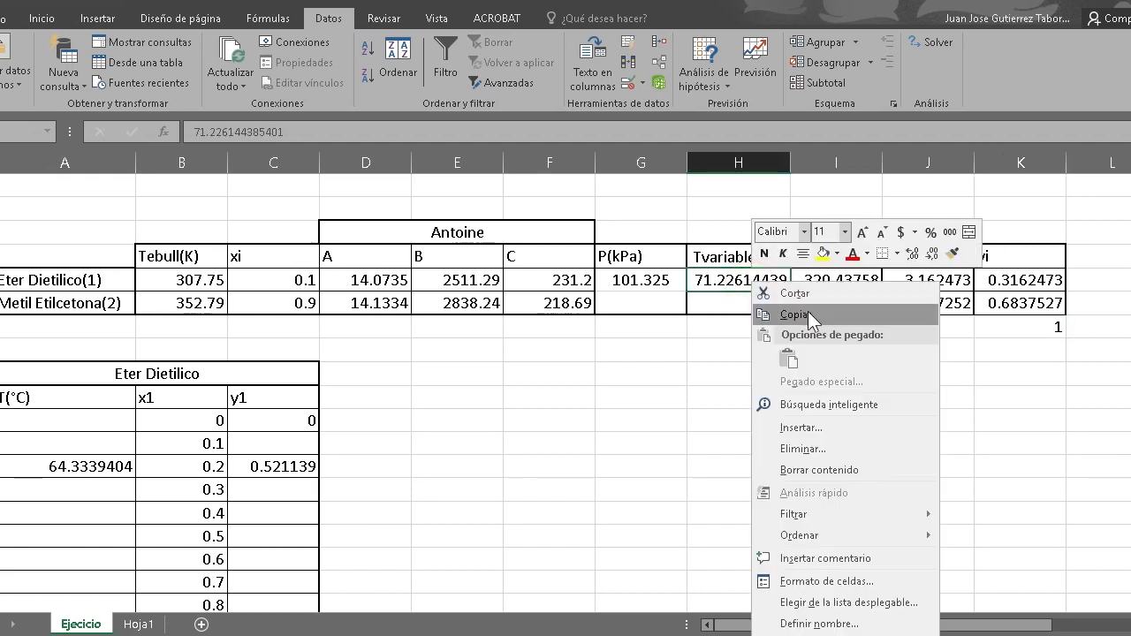
pyautogui.click(808, 314)
pyautogui.click(78, 442)
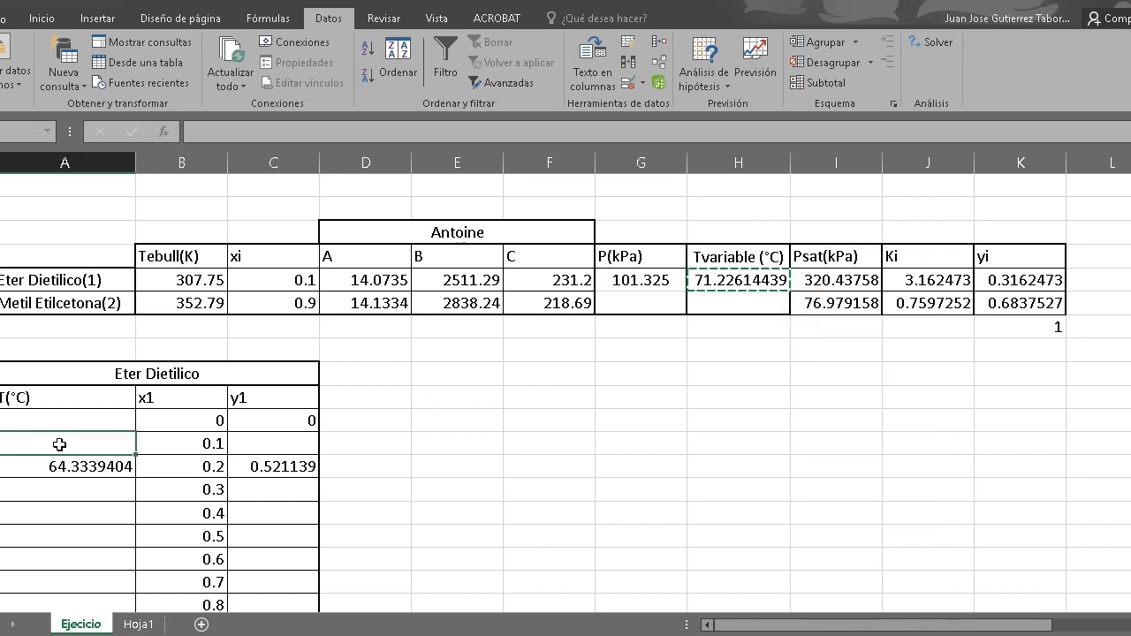
pyautogui.rightClick(62, 447)
pyautogui.click(123, 147)
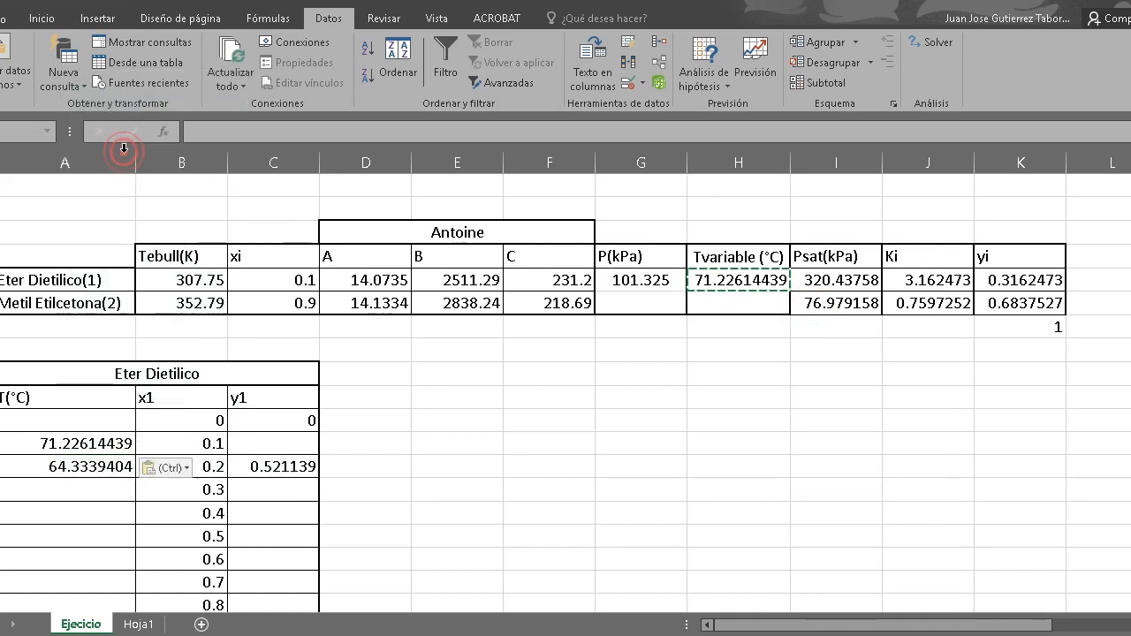
# Step: Copy the Eter Dietilico yi result from K11 and paste it as a value into the y1 column at x1 = 0.1
pyautogui.click(1025, 277)
pyautogui.rightClick(1025, 278)
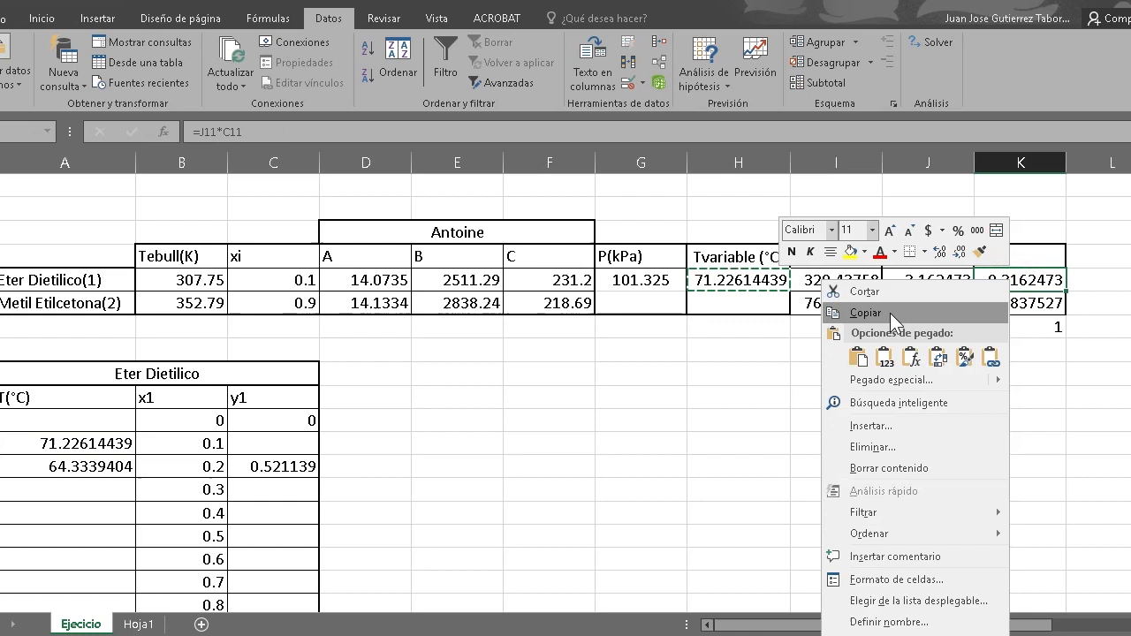
pyautogui.click(880, 312)
pyautogui.rightClick(265, 443)
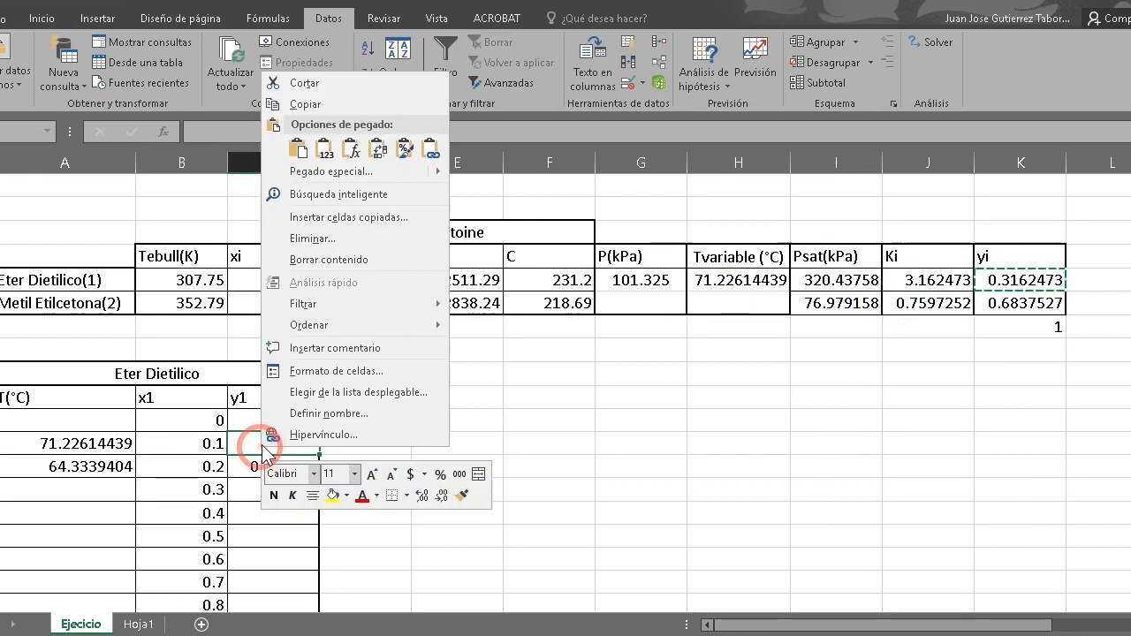
pyautogui.click(323, 150)
pyautogui.scroll(-3, 663, 447)
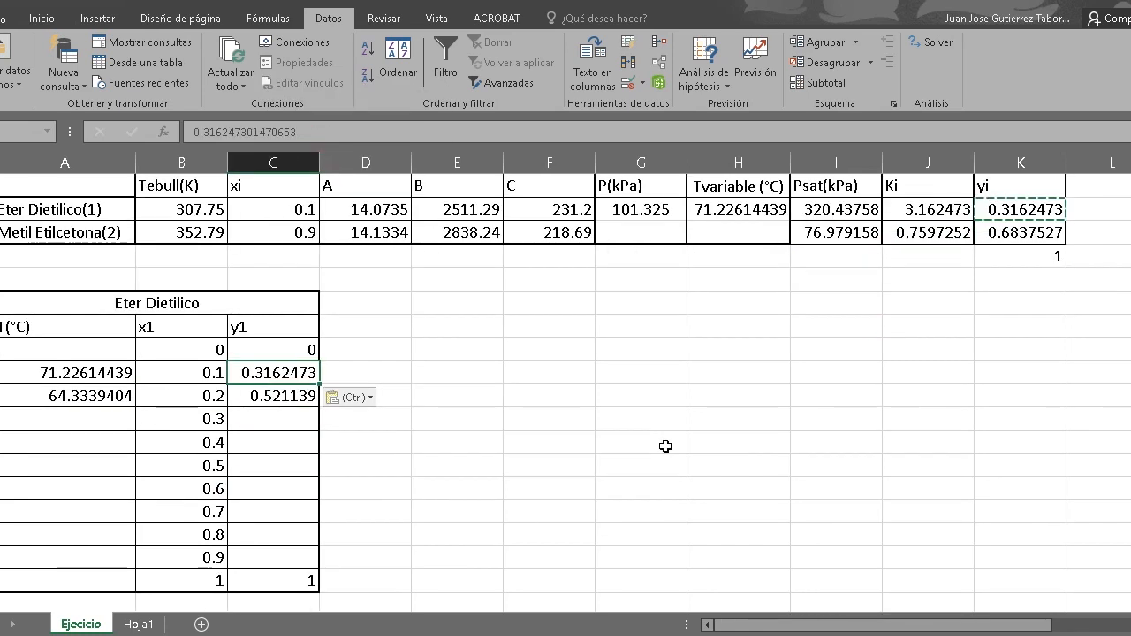
pyautogui.scroll(3, 670, 459)
pyautogui.scroll(-1, 672, 460)
pyautogui.scroll(1, 490, 432)
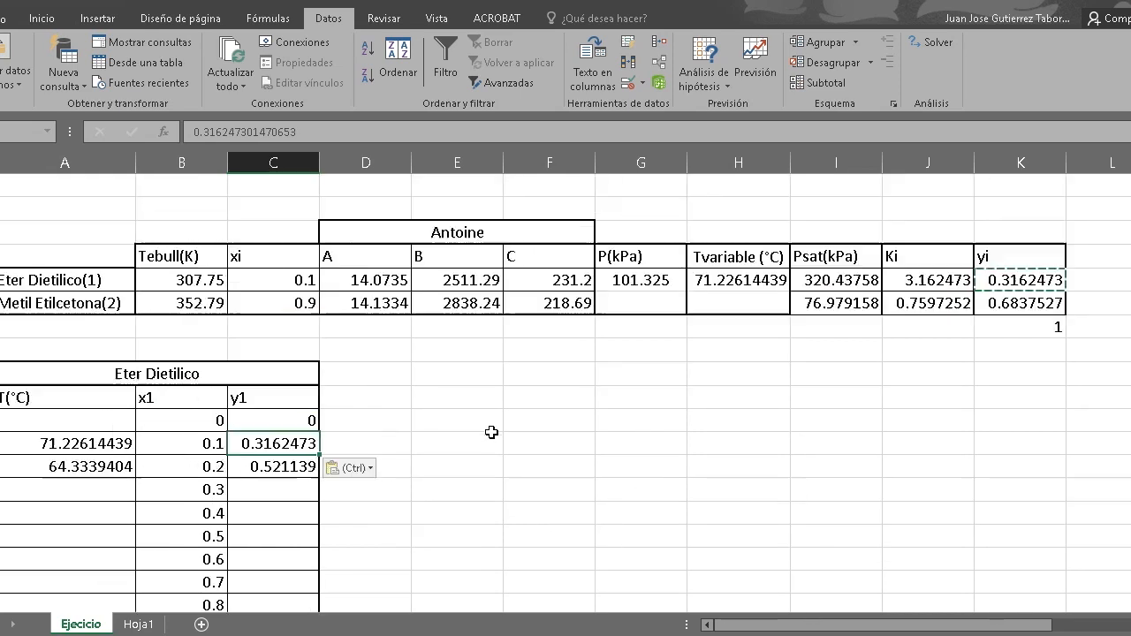
pyautogui.click(294, 283)
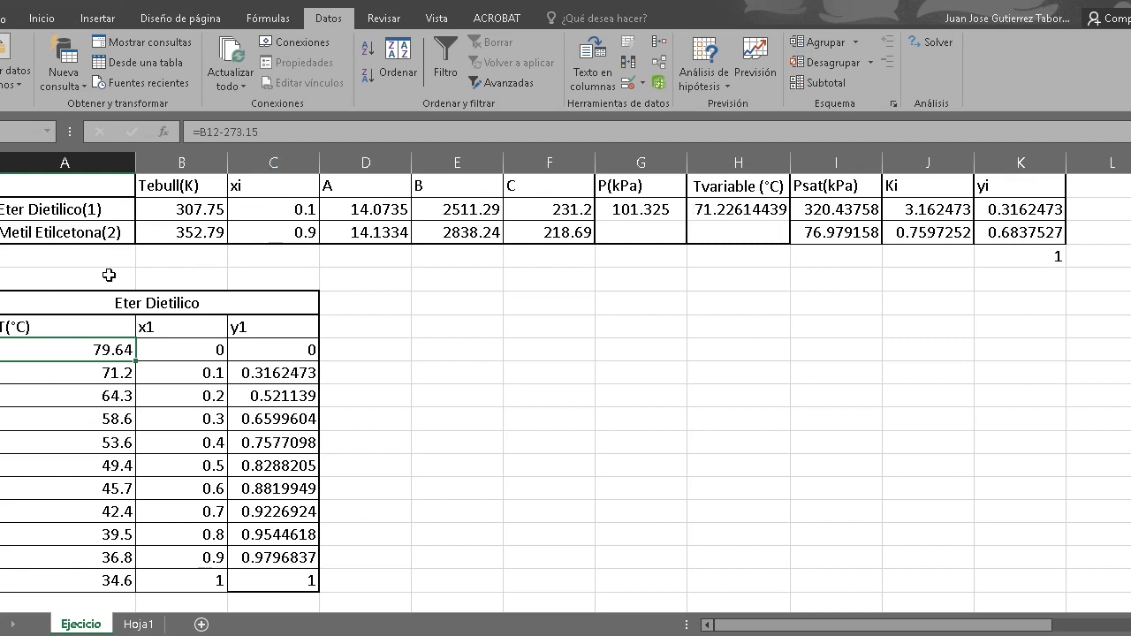
# Step: Review the T(°C) formula in the x1 = 0 row against the Metil Etilcetona boiling temperature in B12
pyautogui.scroll(-1, 144, 411)
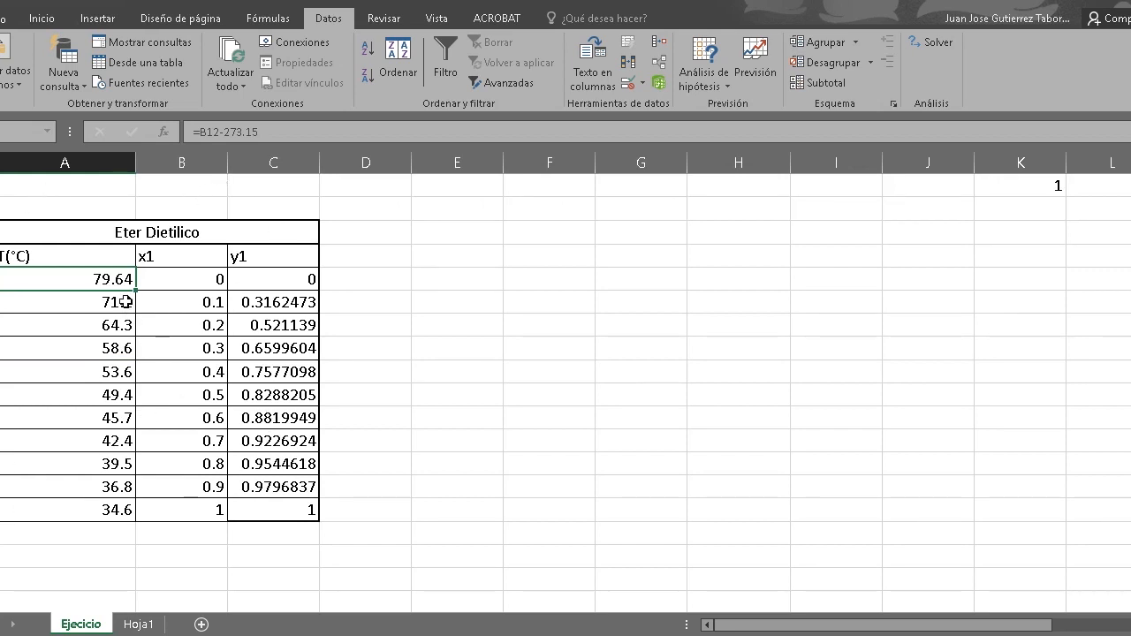
pyautogui.click(106, 511)
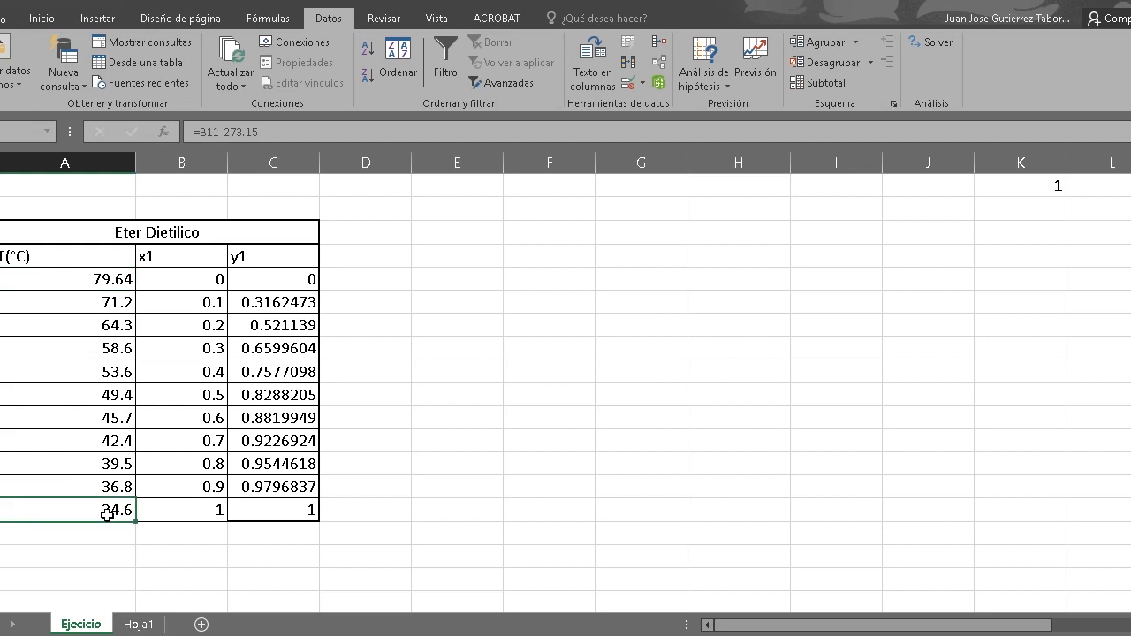
pyautogui.click(86, 277)
pyautogui.scroll(2, 472, 497)
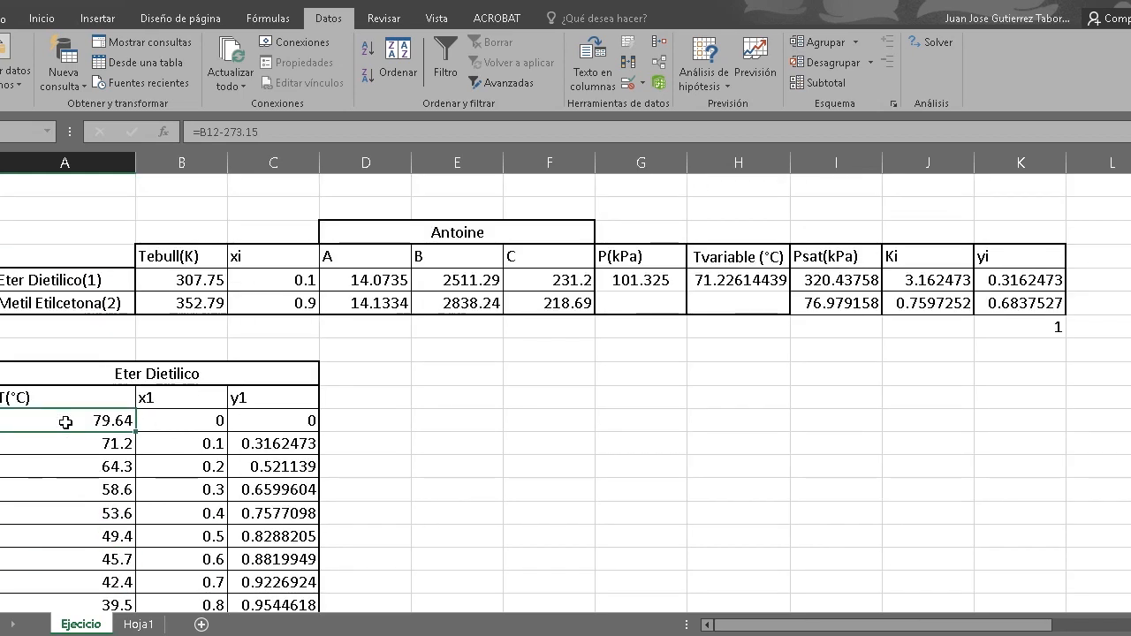
pyautogui.click(7, 421)
pyautogui.click(664, 510)
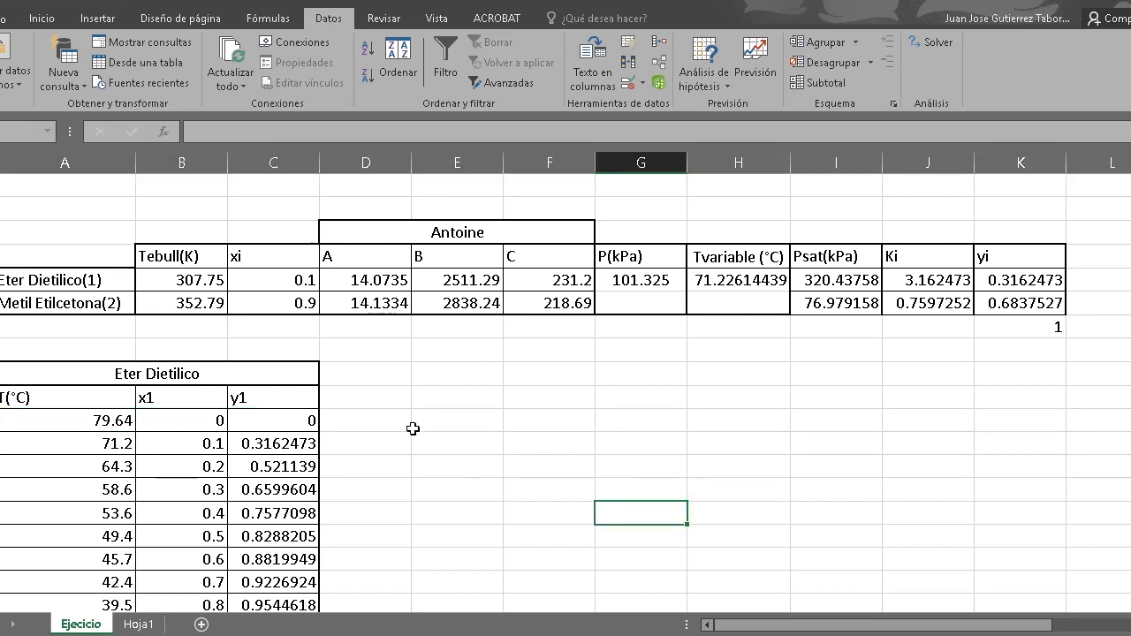
pyautogui.click(193, 305)
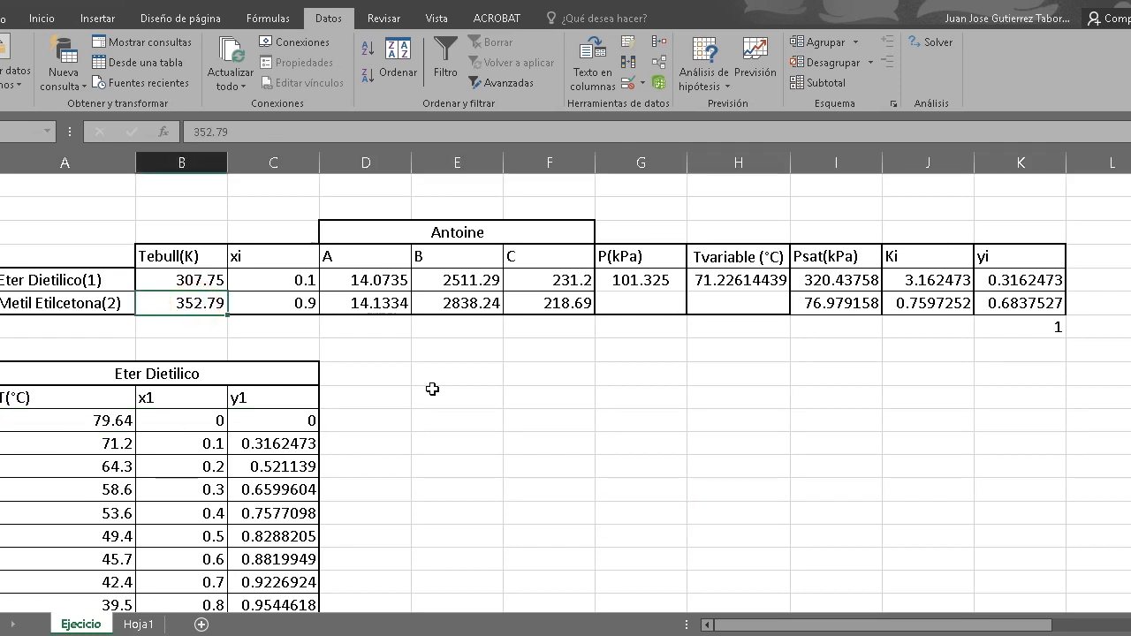
pyautogui.click(96, 421)
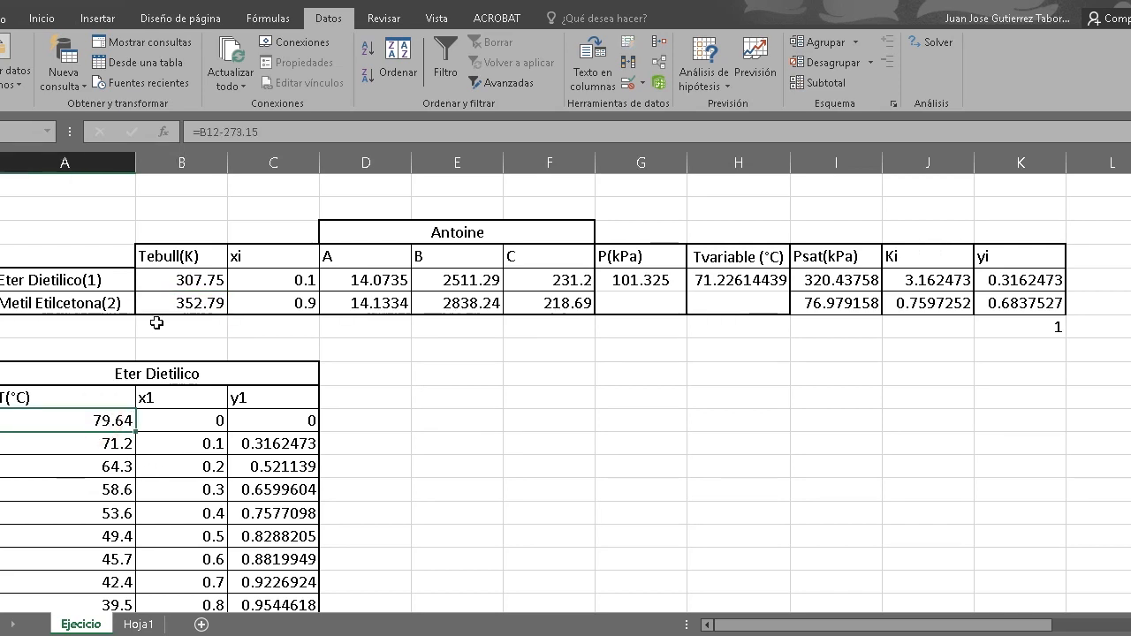
pyautogui.click(384, 124)
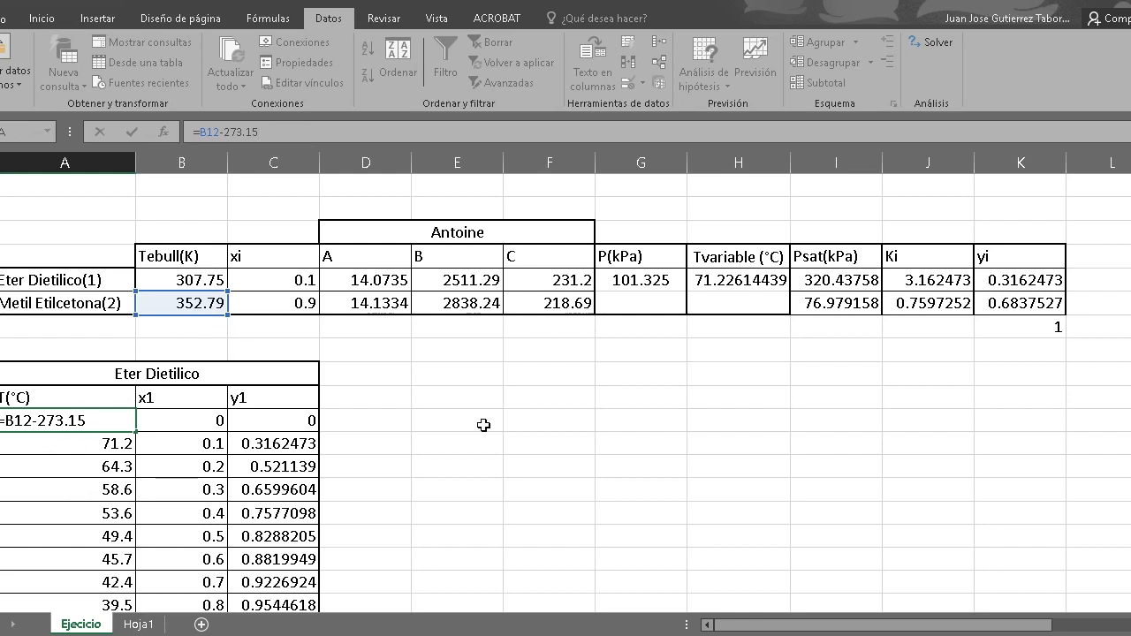
pyautogui.hotkey('ctrl', 'Return')
# Step: Review the T(°C) formula in the x1 = 1 row against the Eter Dietilico boiling temperature in B11
pyautogui.scroll(-3, 350, 458)
pyautogui.click(93, 440)
pyautogui.scroll(1, 648, 492)
pyautogui.scroll(1, 650, 491)
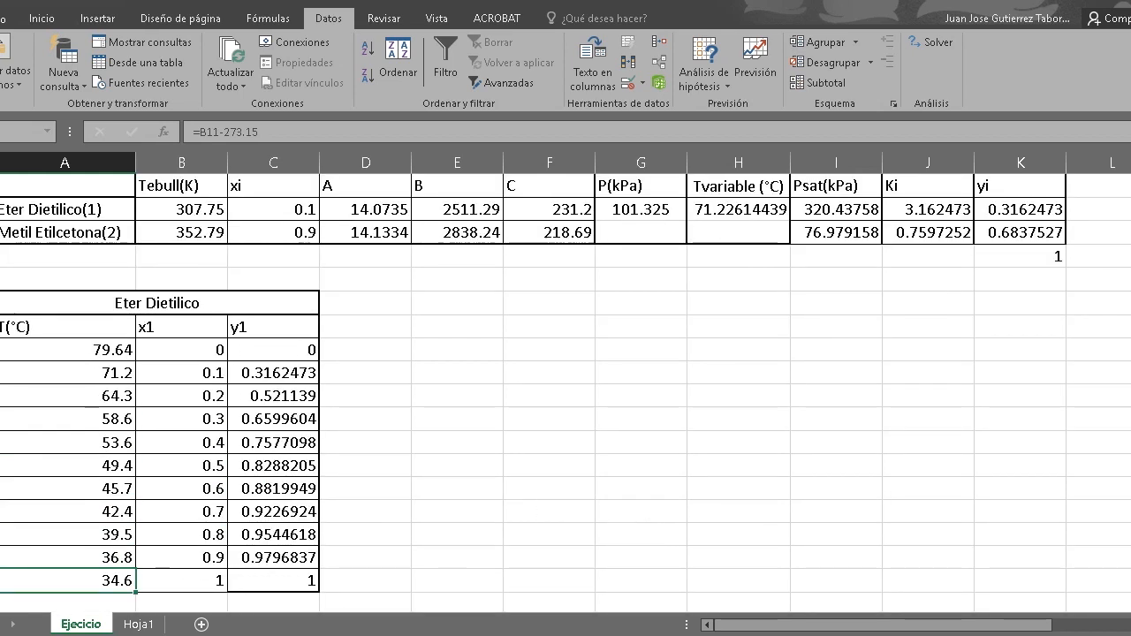
pyautogui.click(187, 210)
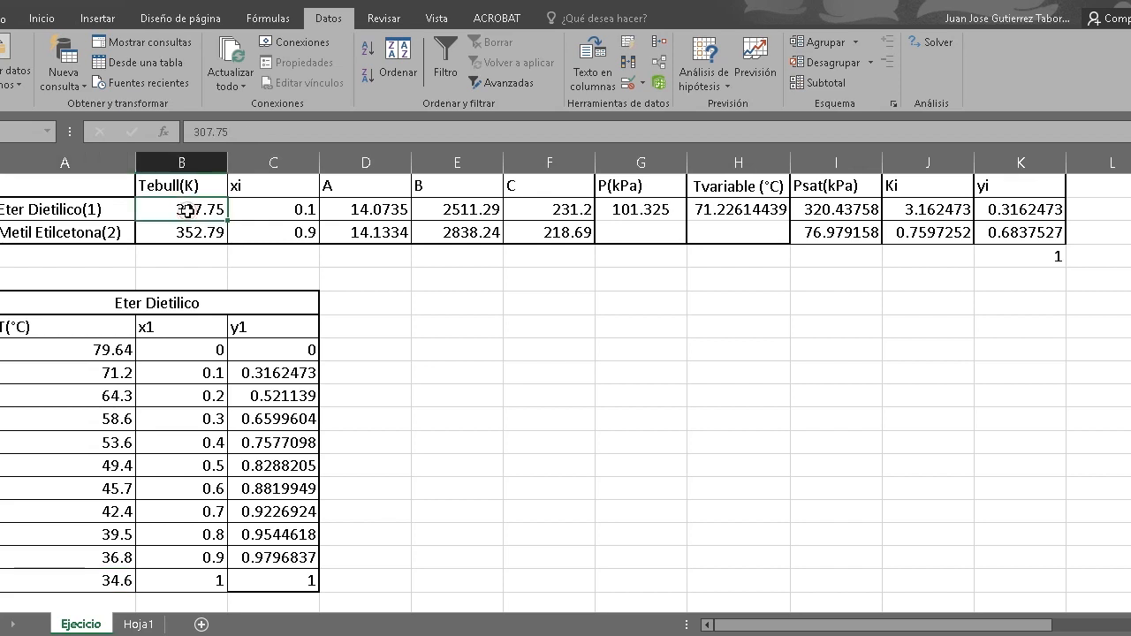
pyautogui.click(70, 579)
pyautogui.click(303, 131)
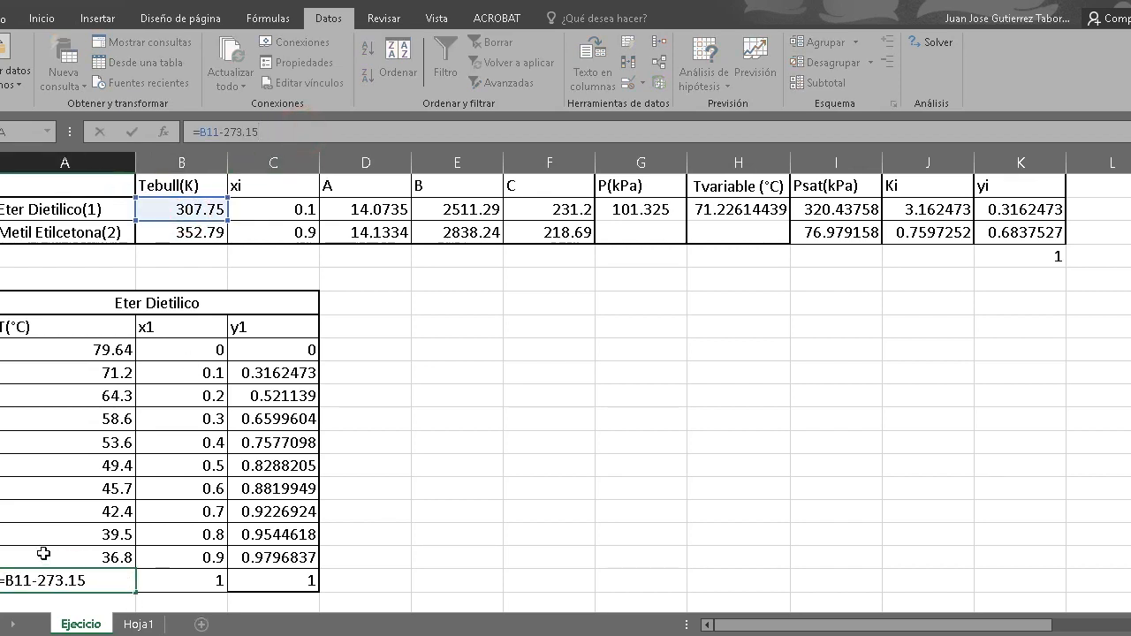
pyautogui.click(546, 472)
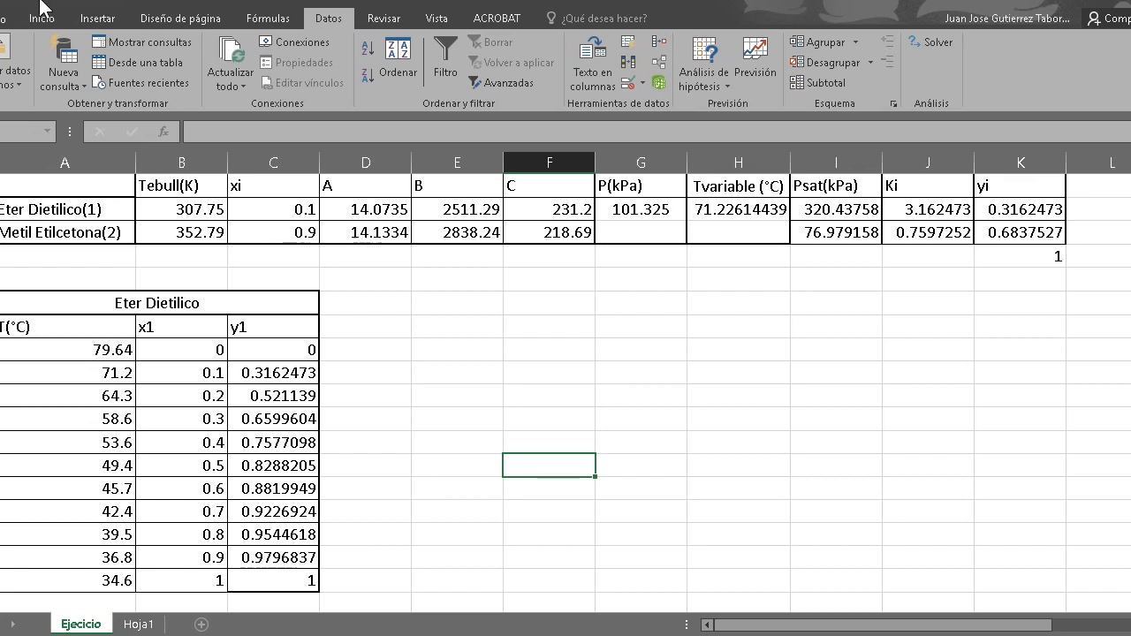
# Step: Insert an empty scatter chart with smooth lines and no markers, and place it beside the Eter Dietilico table
pyautogui.click(96, 19)
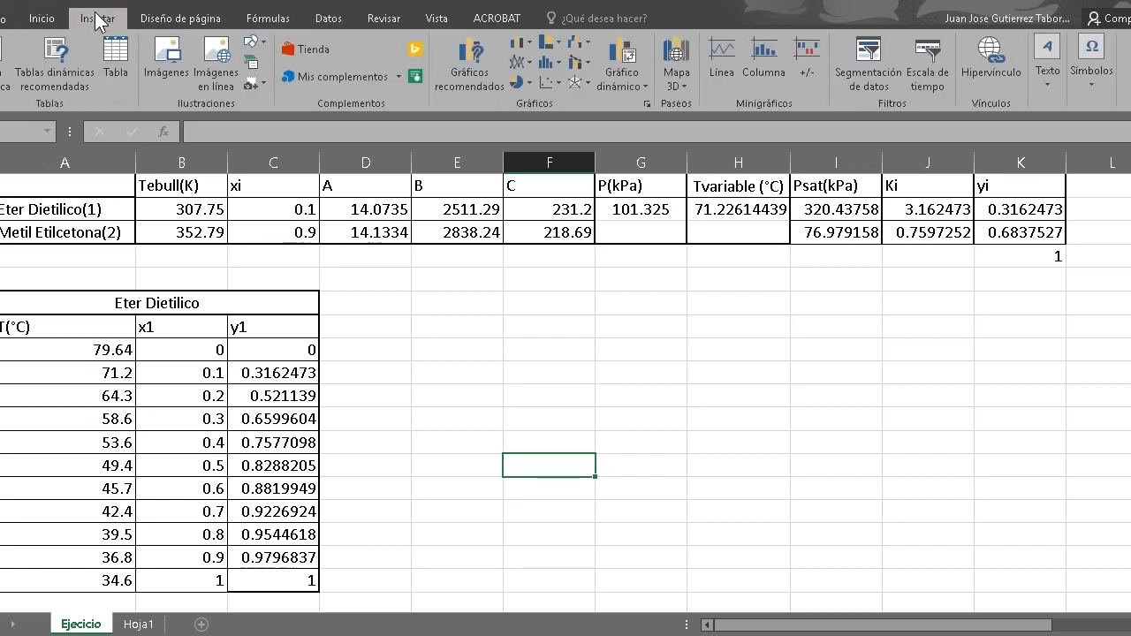
pyautogui.click(561, 79)
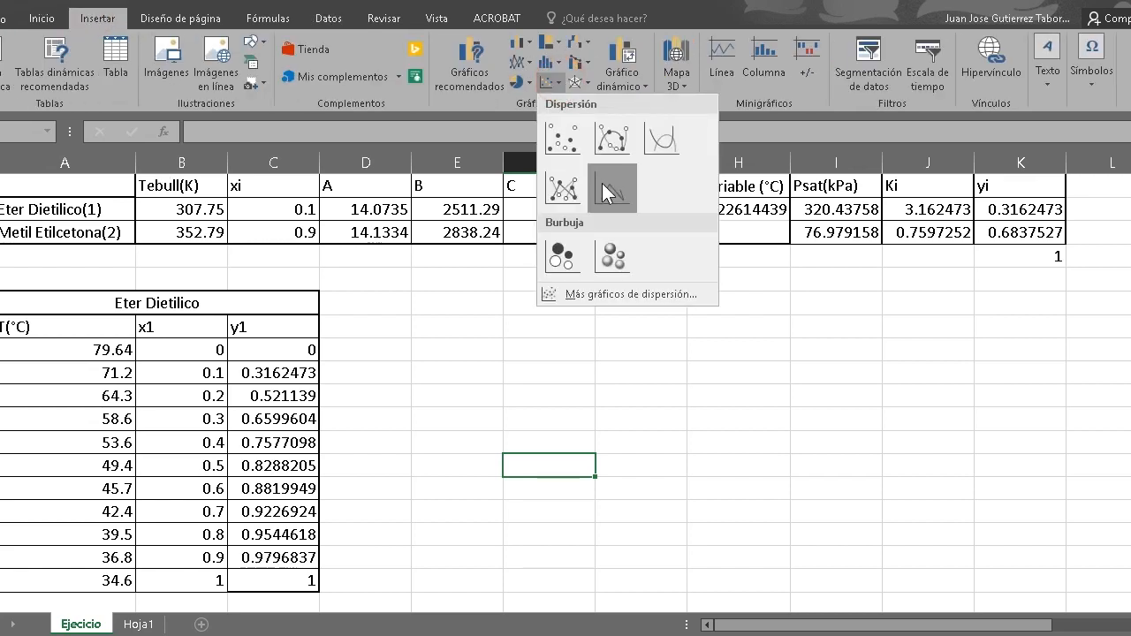
pyautogui.click(658, 141)
pyautogui.moveTo(619, 276); pyautogui.dragTo(662, 285)
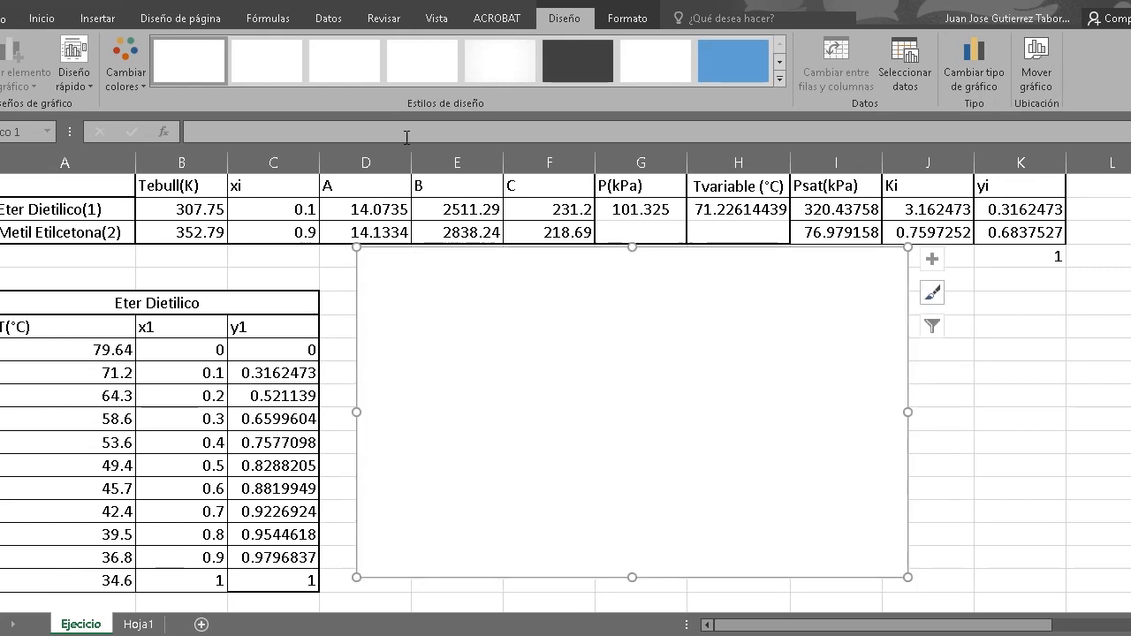
# Step: Add a data series to the empty chart, taking its name from the x1 header in B16
pyautogui.rightClick(508, 321)
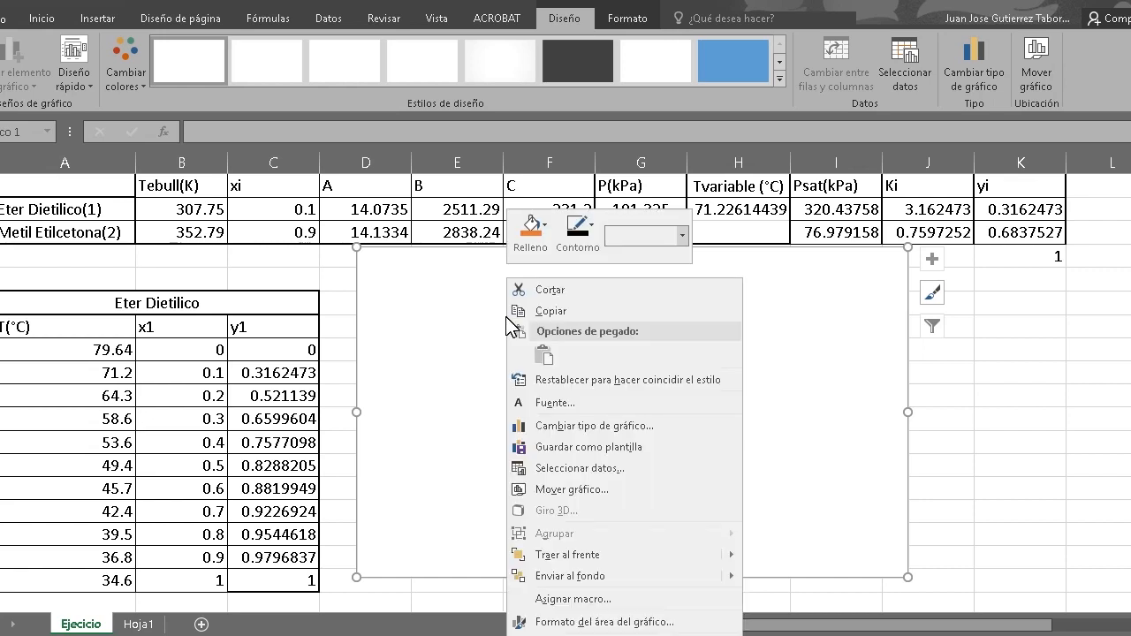
pyautogui.click(627, 468)
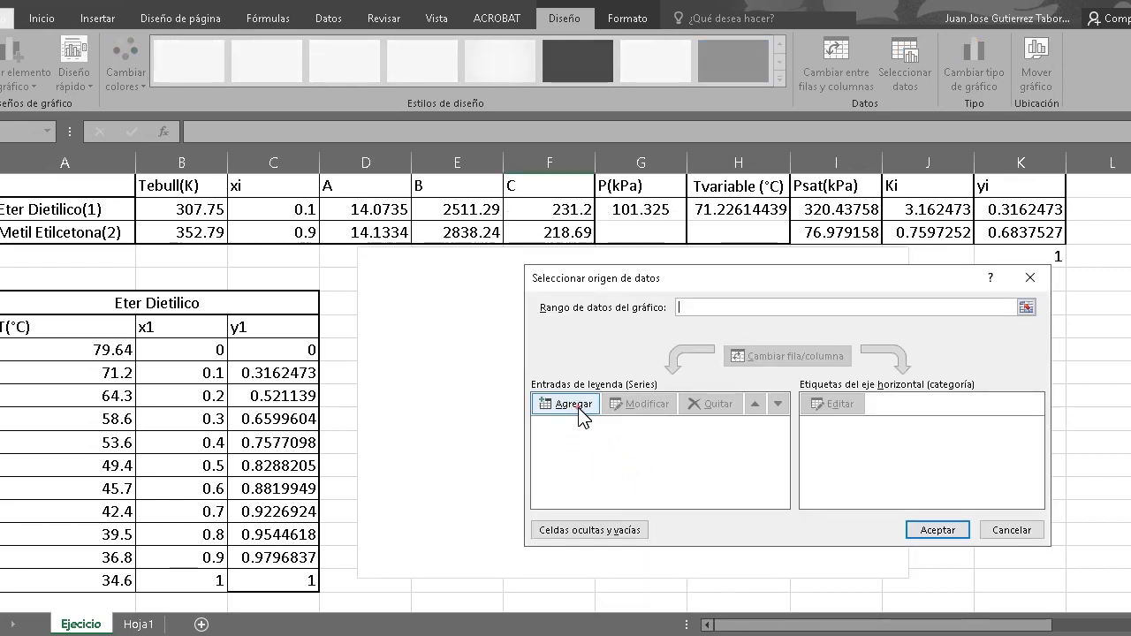
pyautogui.click(577, 408)
pyautogui.click(820, 377)
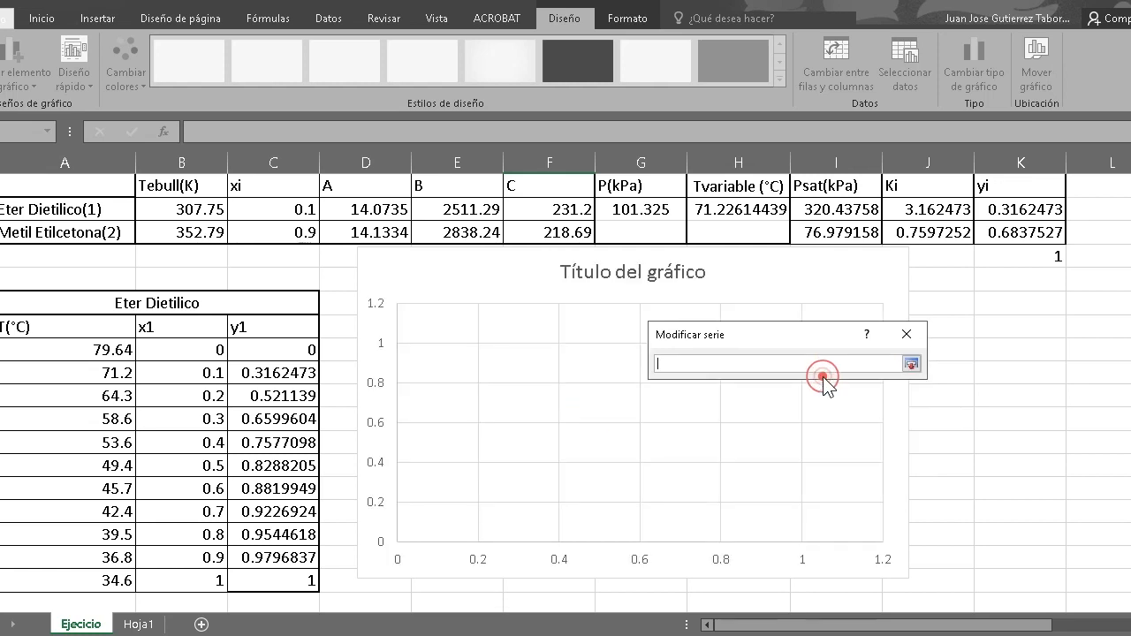
pyautogui.click(168, 327)
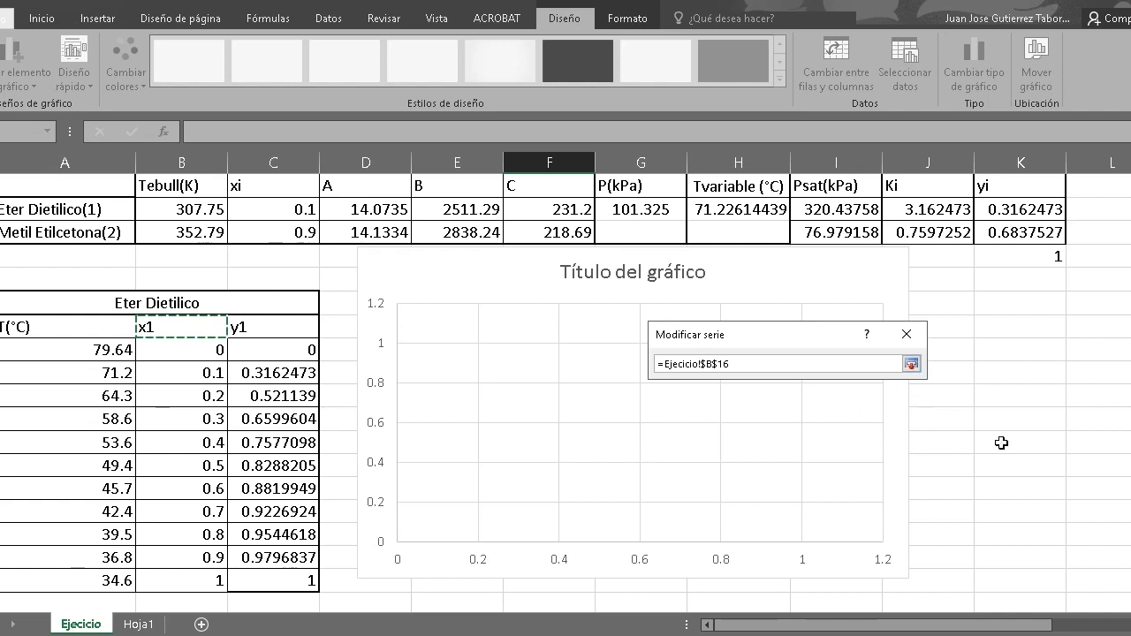
pyautogui.click(911, 364)
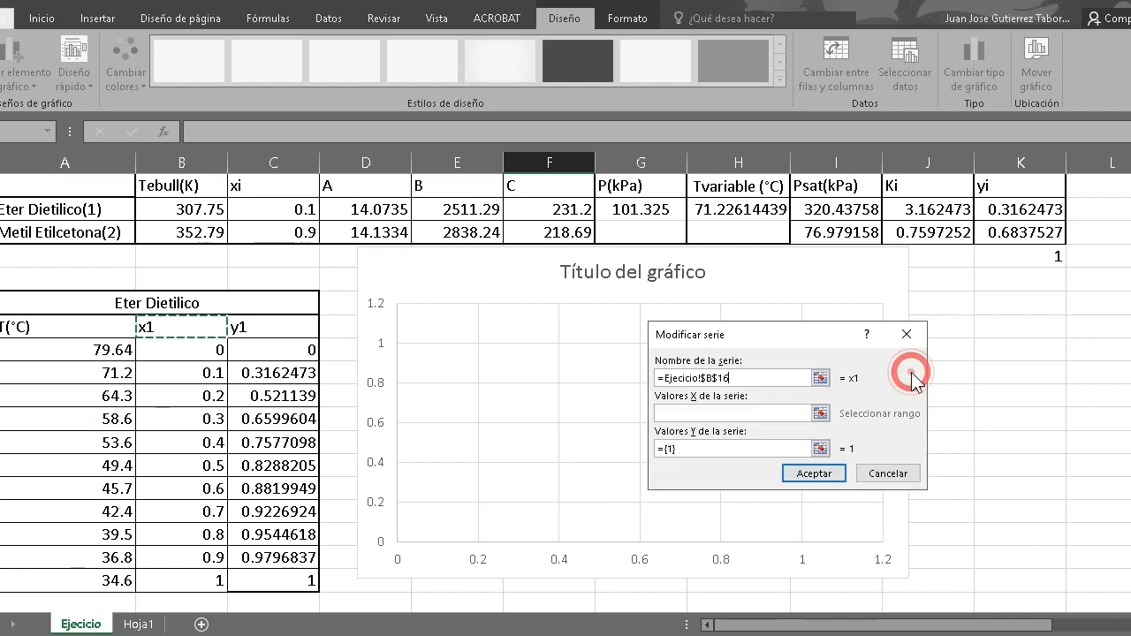
# Step: Set the series X values to the x1 column range B17:B27
pyautogui.click(816, 413)
pyautogui.moveTo(173, 346); pyautogui.dragTo(193, 581)
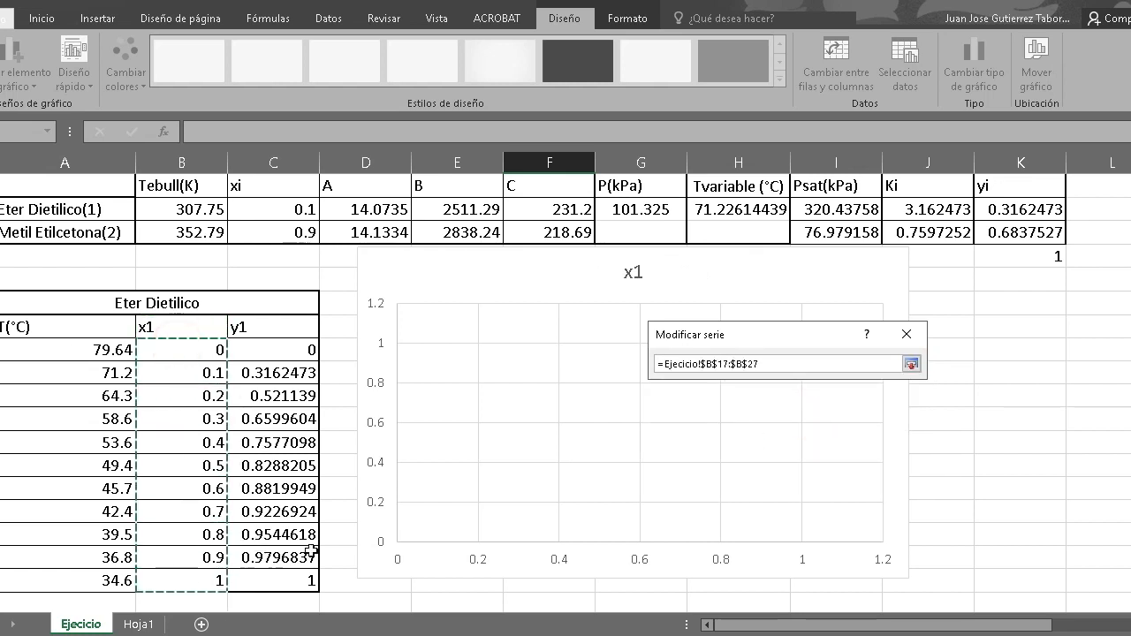
pyautogui.click(911, 364)
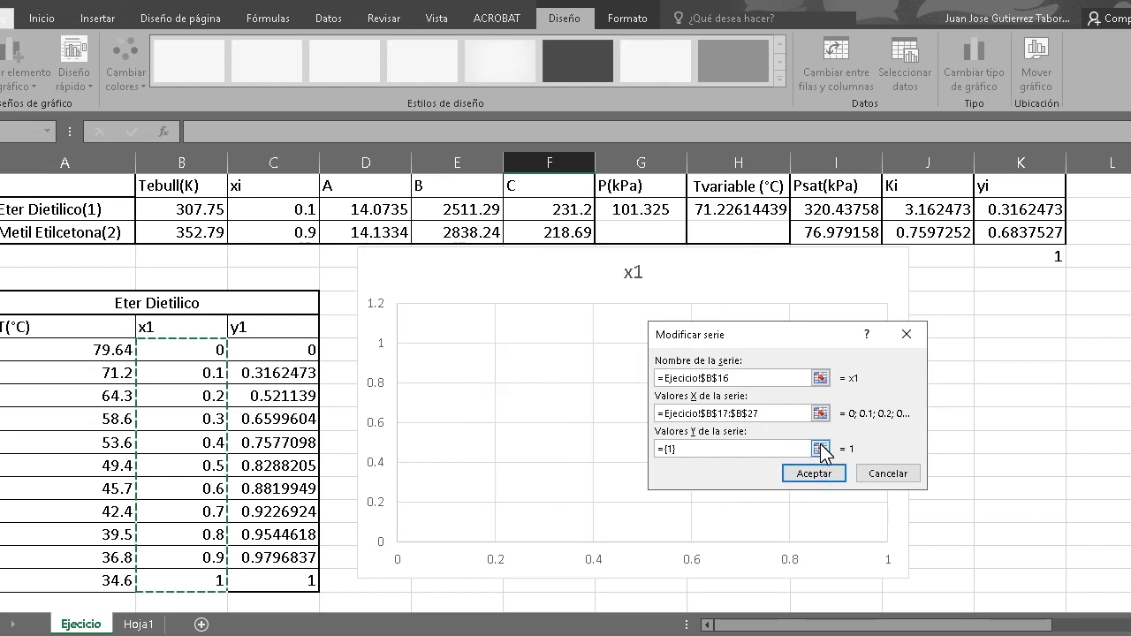
# Step: Set the x1 series Y values to the T(°C) column range A17:A27 and accept the series
pyautogui.click(820, 449)
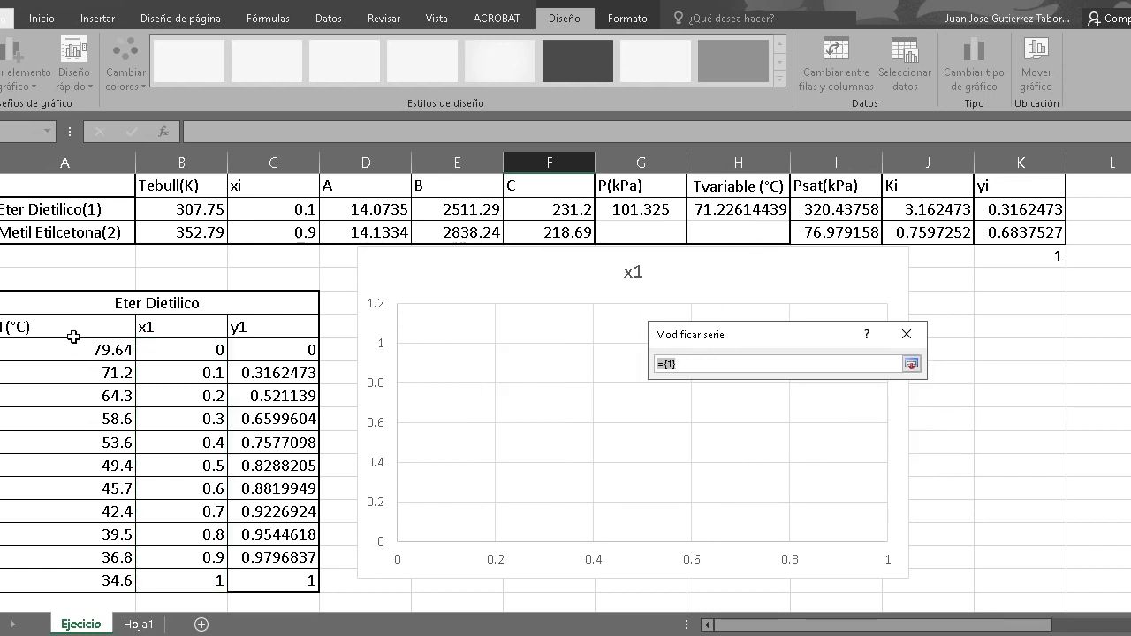
pyautogui.moveTo(75, 341); pyautogui.dragTo(74, 580)
pyautogui.click(911, 364)
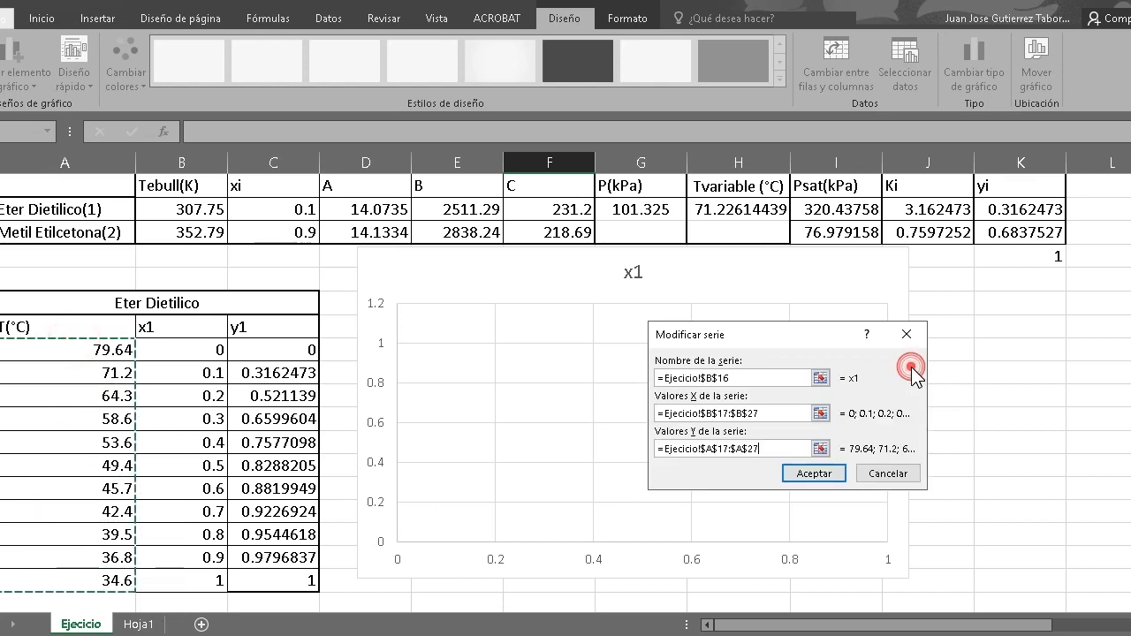
pyautogui.click(806, 477)
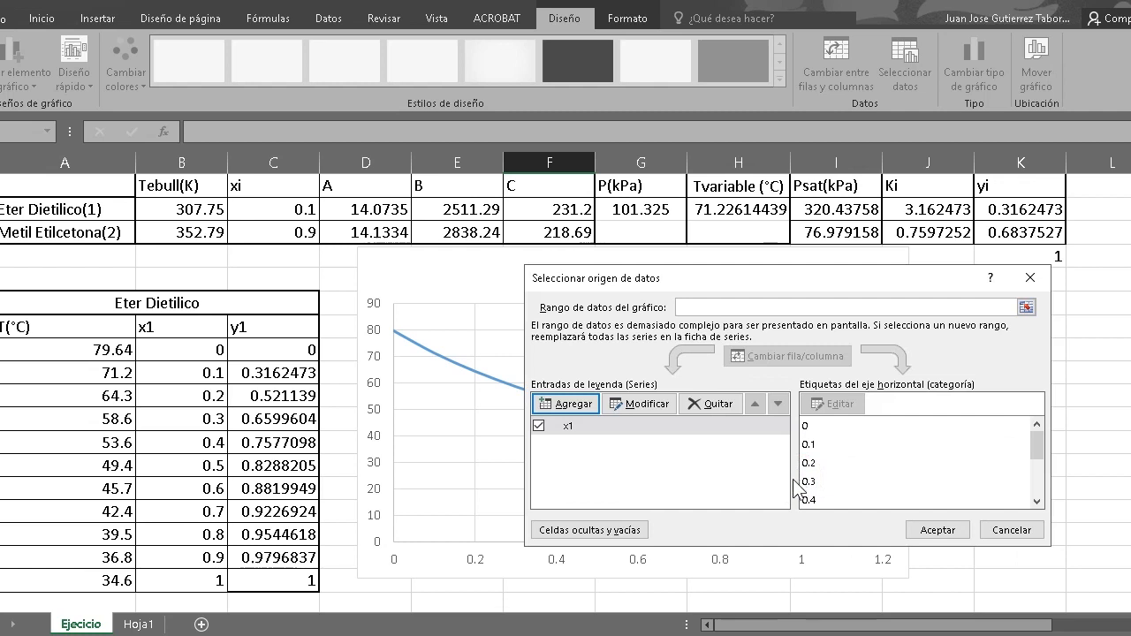
# Step: Add a second data series named from the y1 header in C16, with X values from C17:C27
pyautogui.click(567, 405)
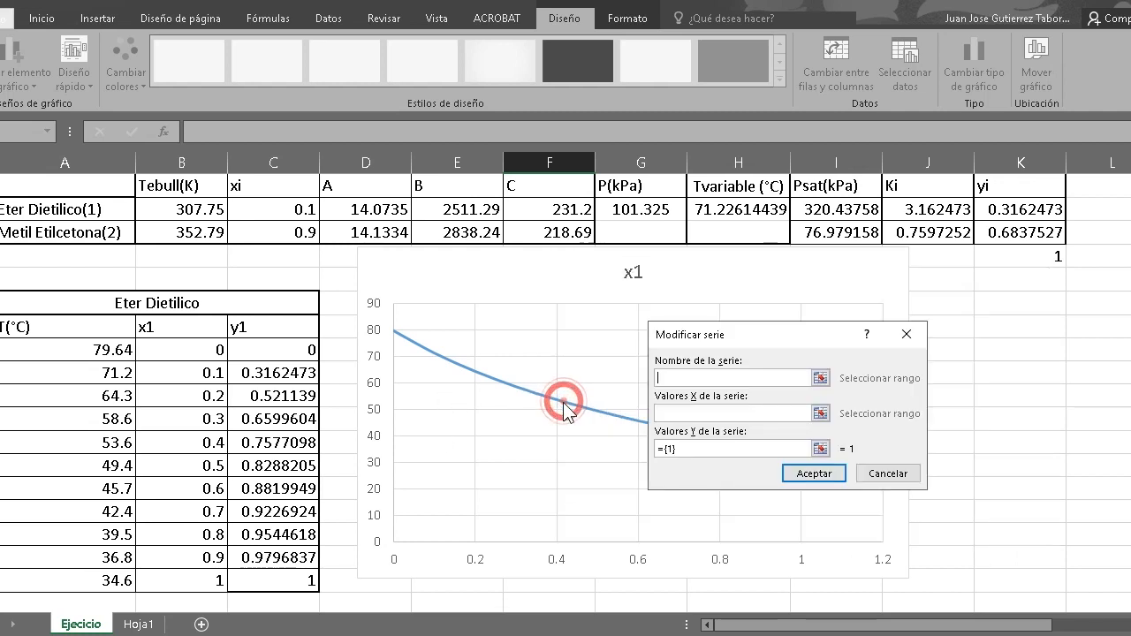
pyautogui.click(821, 379)
pyautogui.click(264, 331)
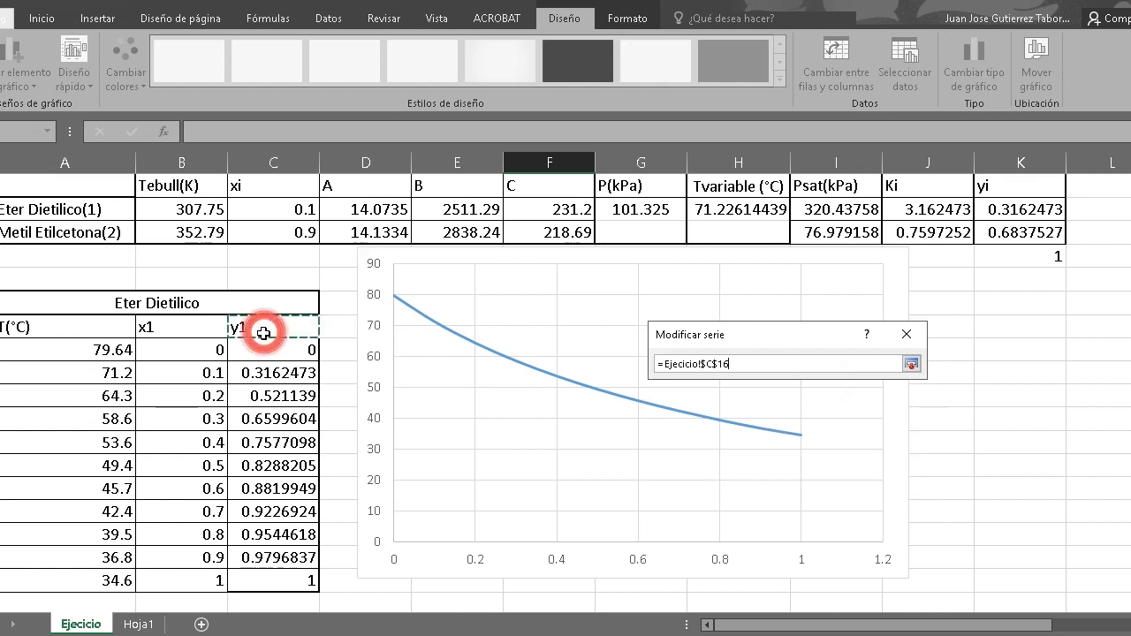
pyautogui.click(910, 364)
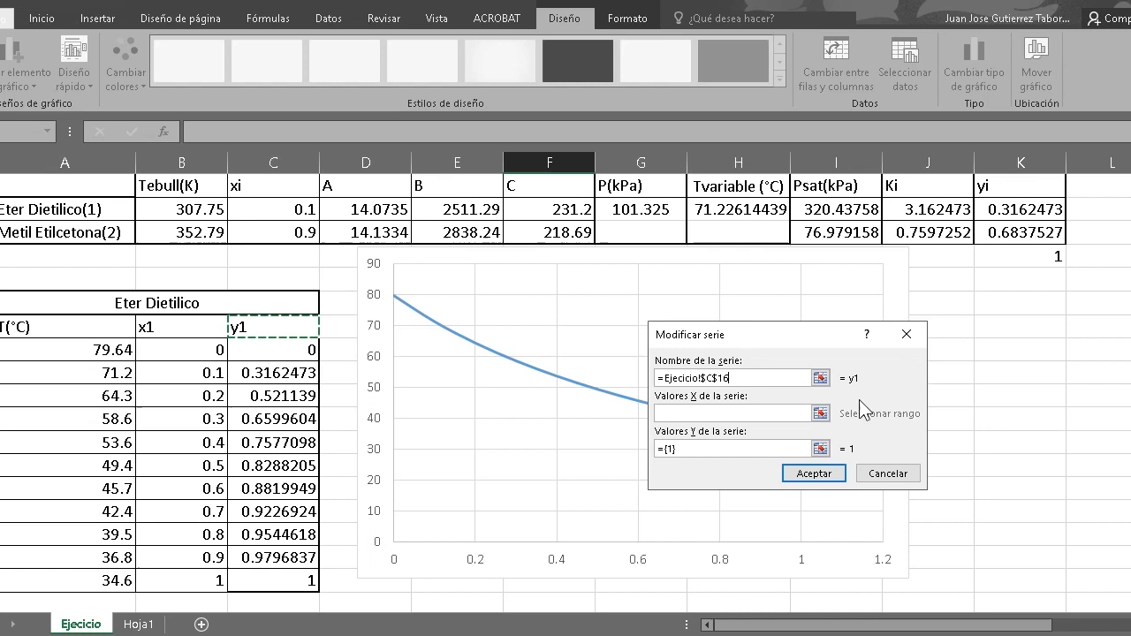
pyautogui.click(820, 413)
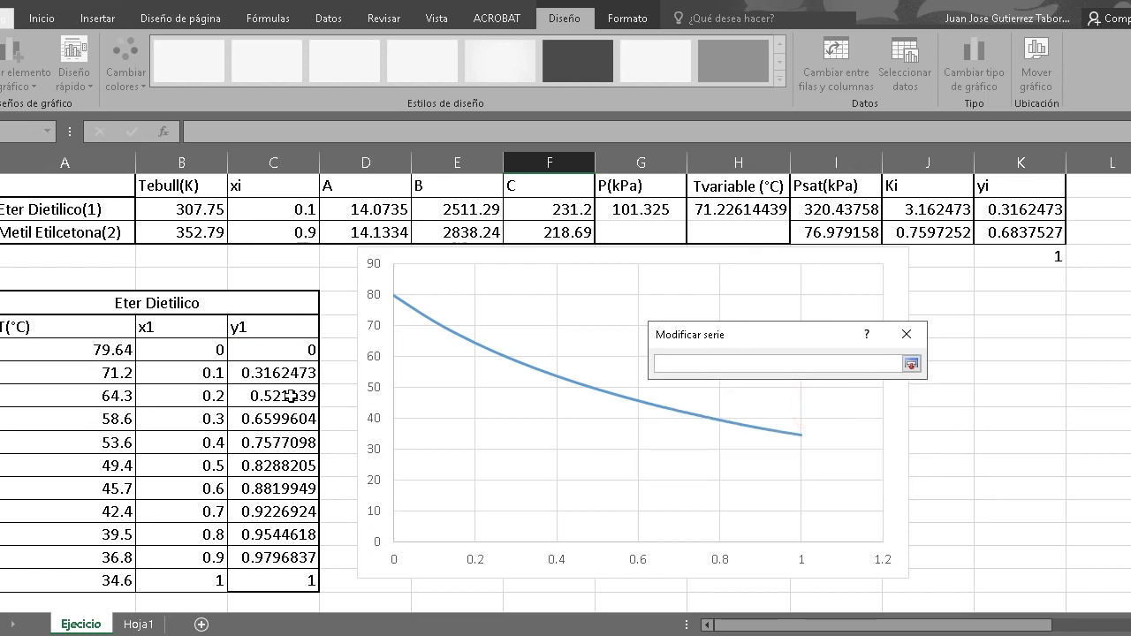
pyautogui.moveTo(282, 344); pyautogui.dragTo(263, 588)
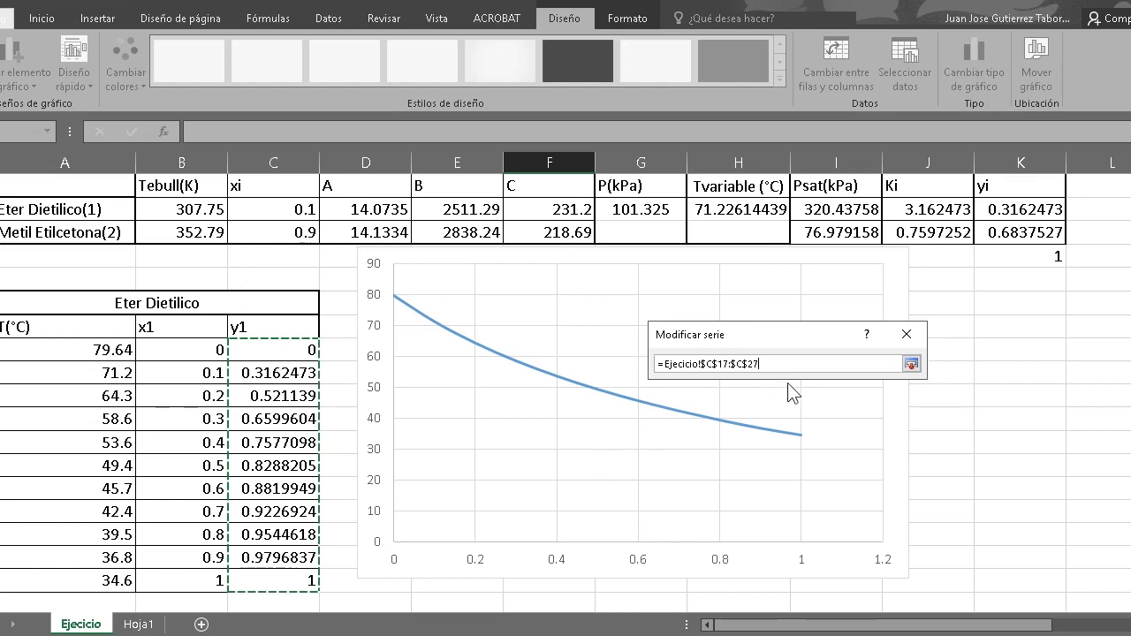
pyautogui.click(912, 364)
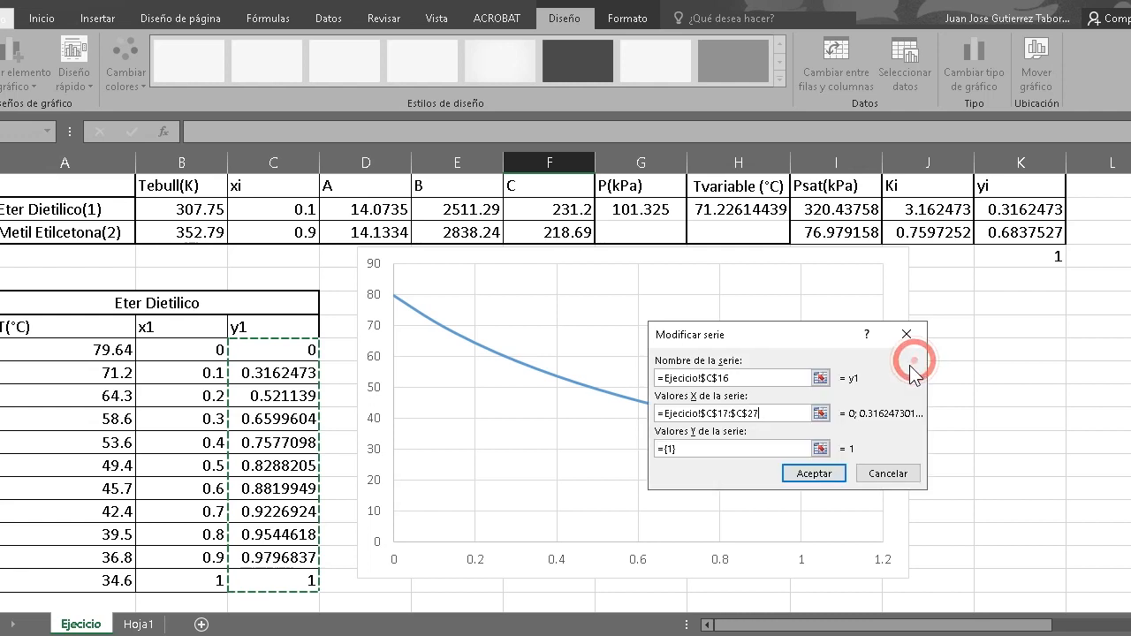
# Step: Set the y1 series Y values to the temperature range A17:A27 and accept the chart's data source
pyautogui.click(820, 448)
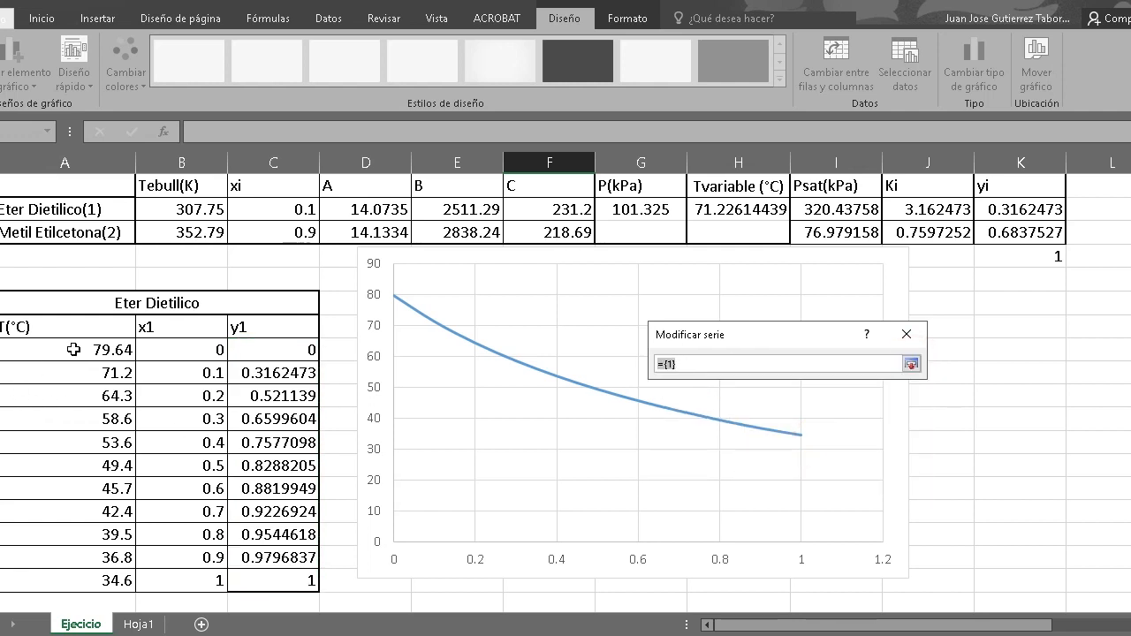
pyautogui.moveTo(75, 349); pyautogui.dragTo(93, 580)
pyautogui.click(911, 364)
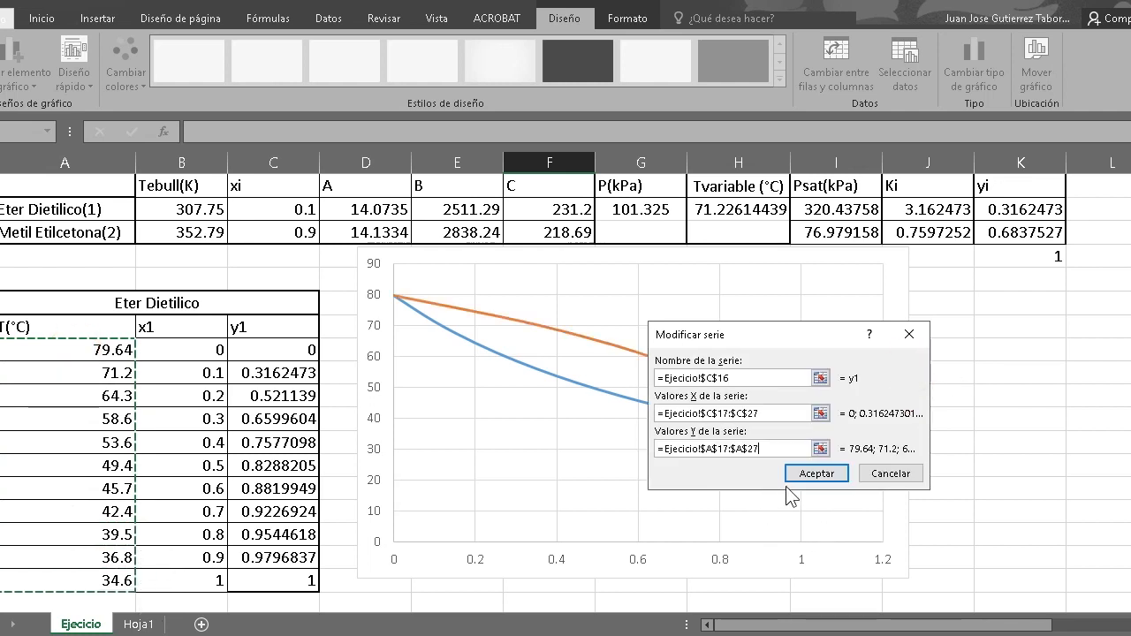
pyautogui.click(811, 475)
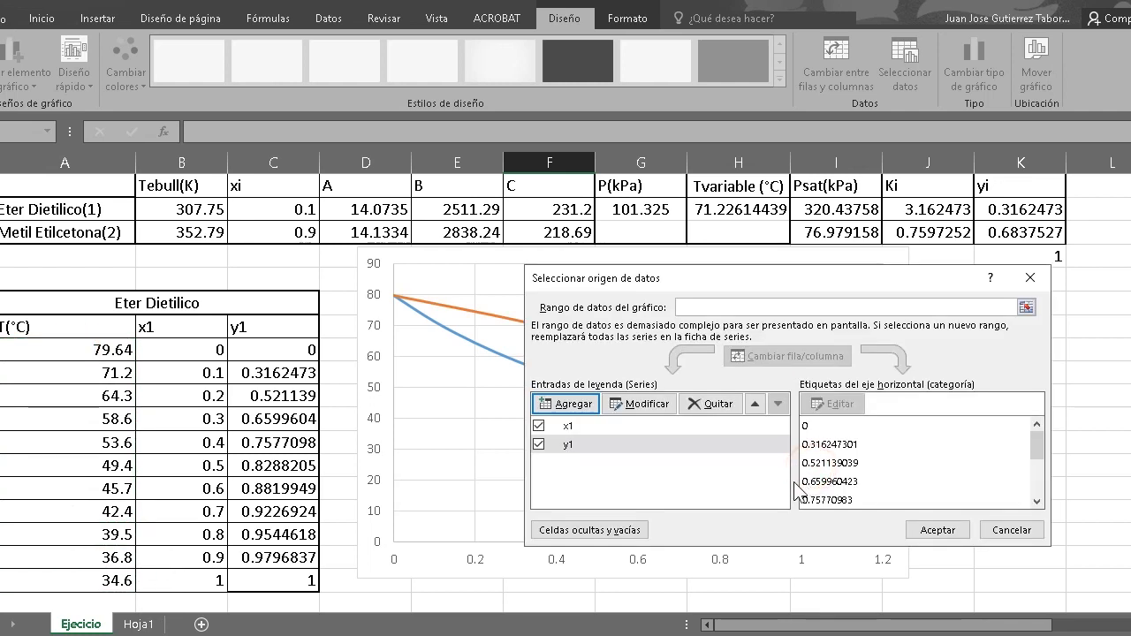
pyautogui.click(930, 532)
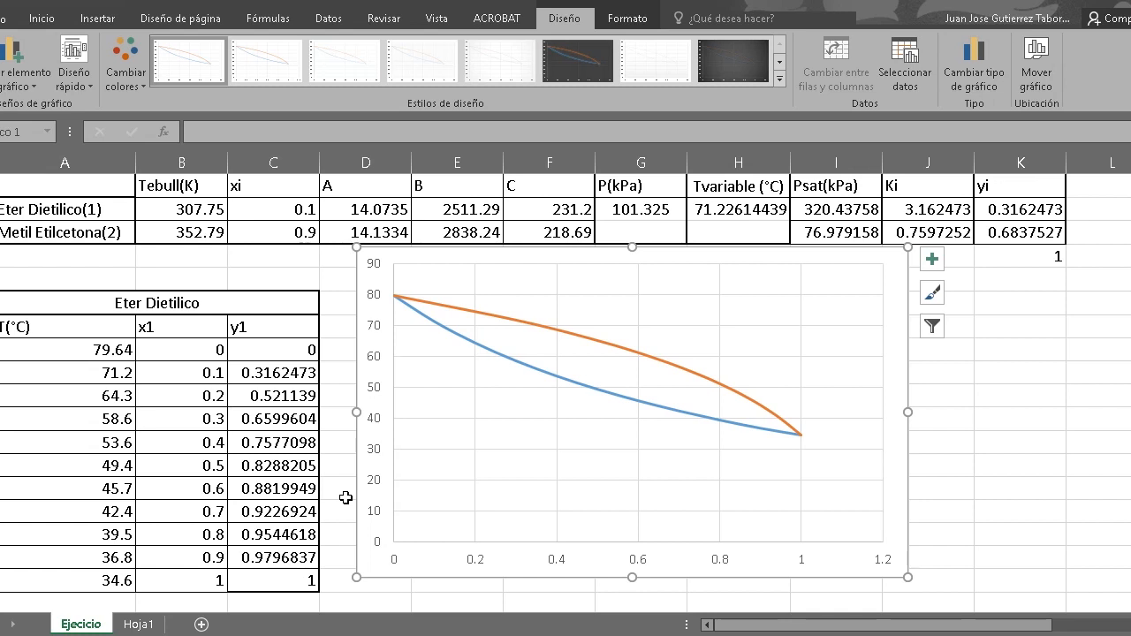
# Step: Examine the formatted equilibrium diagram on the Hoja1 sheet, including its title, axes and legend
pyautogui.click(139, 624)
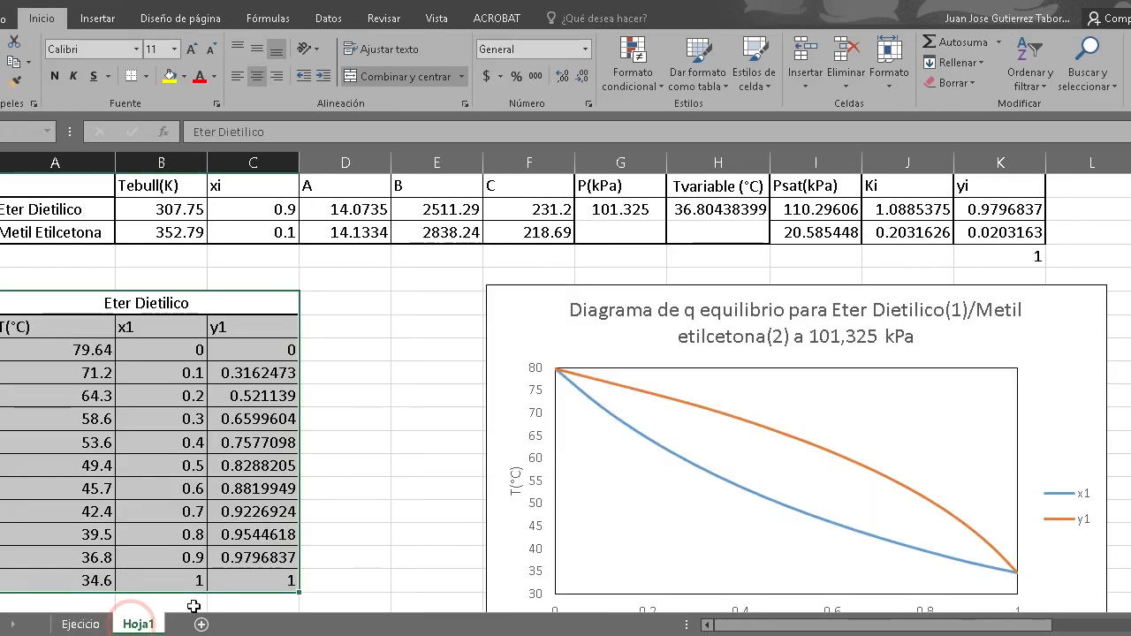
pyautogui.moveTo(839, 628); pyautogui.dragTo(904, 625)
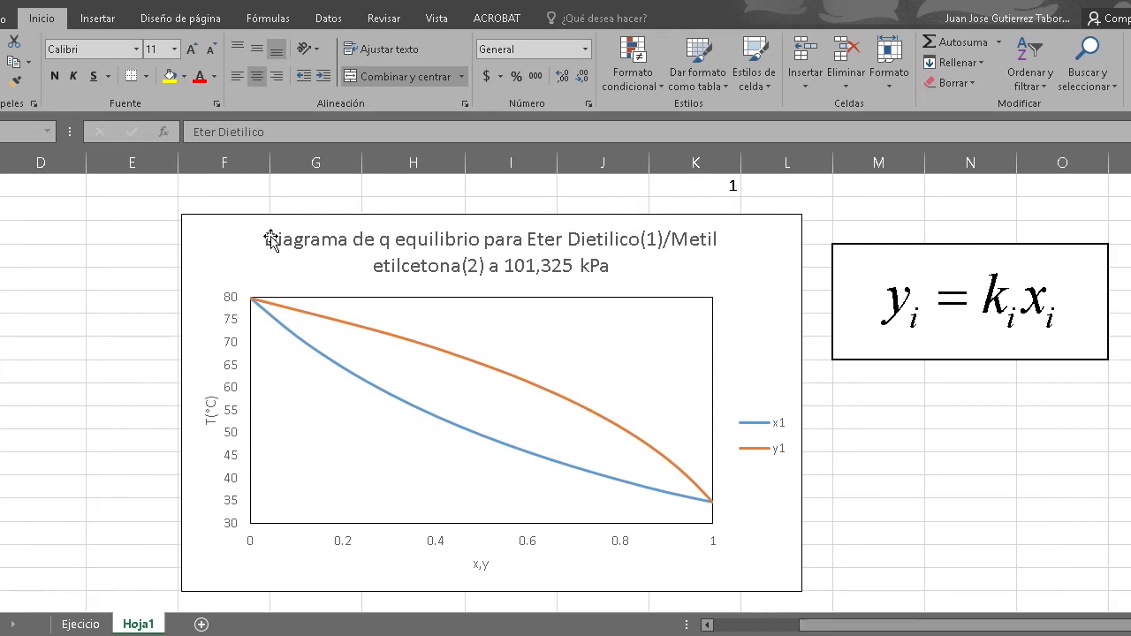